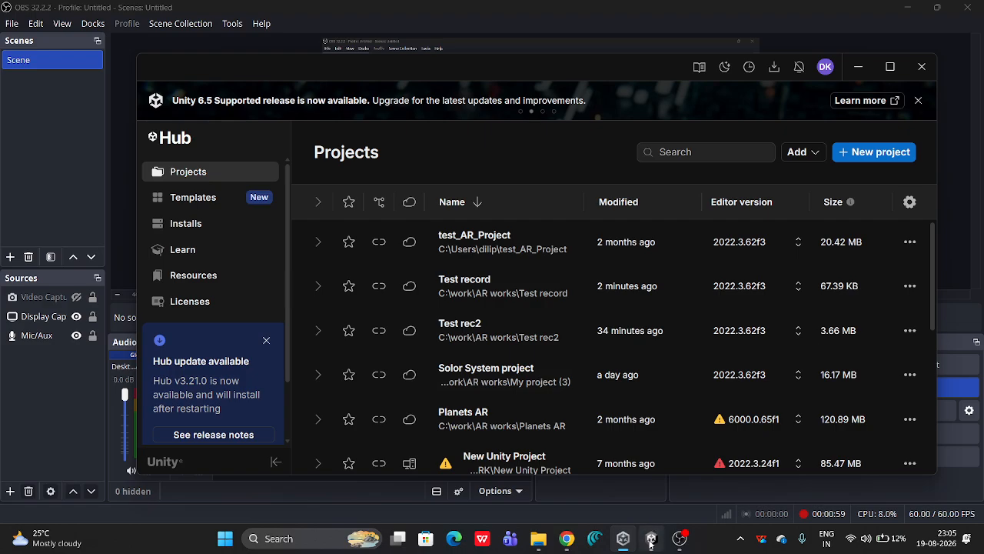
Switch to the Unity editor, run the finished Test rec2 scene and raise the system volume
left_click(652, 470)
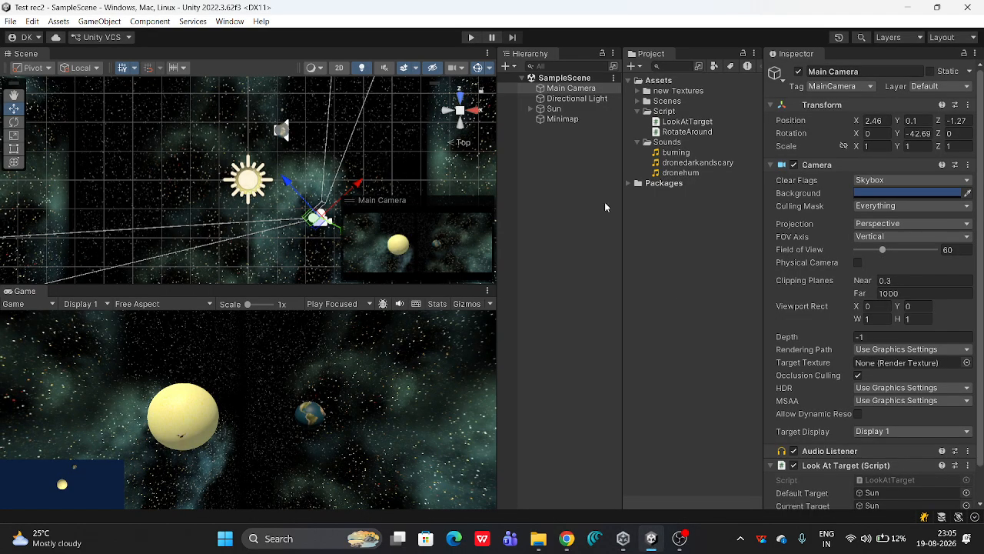
left_click(472, 38)
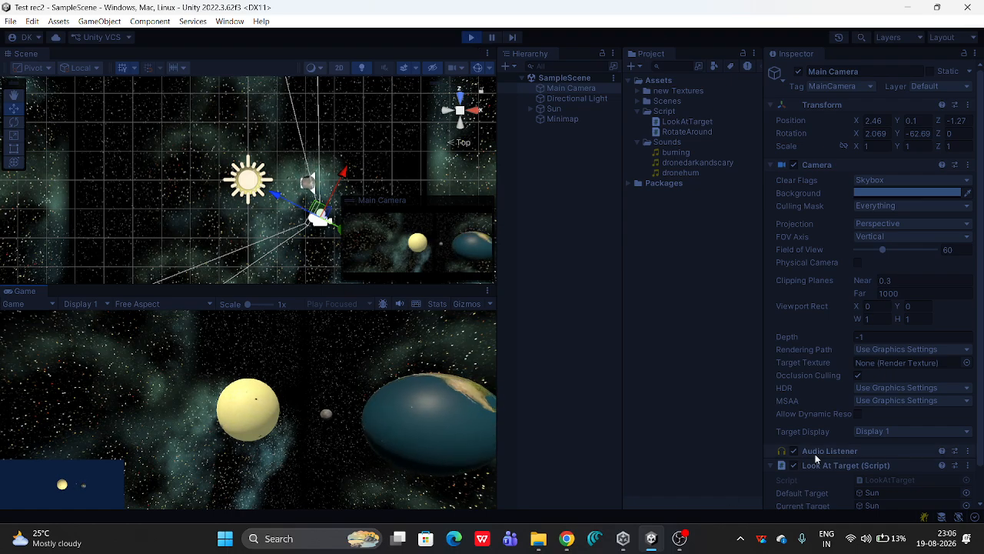
left_click(867, 539)
left_click_drag(787, 461, 861, 462)
left_click(727, 543)
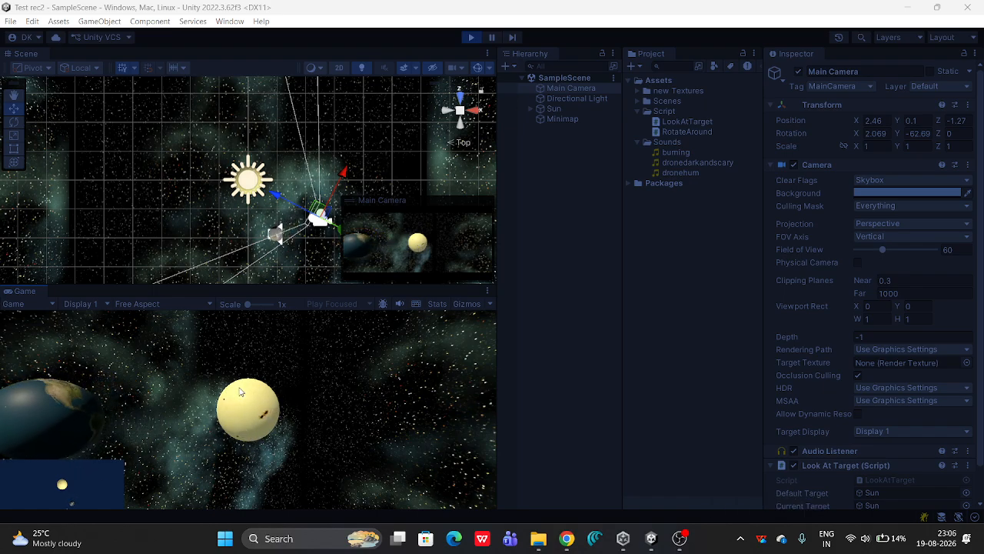
Make the running scene's camera target Earth, and stop the playback
left_click(73, 406)
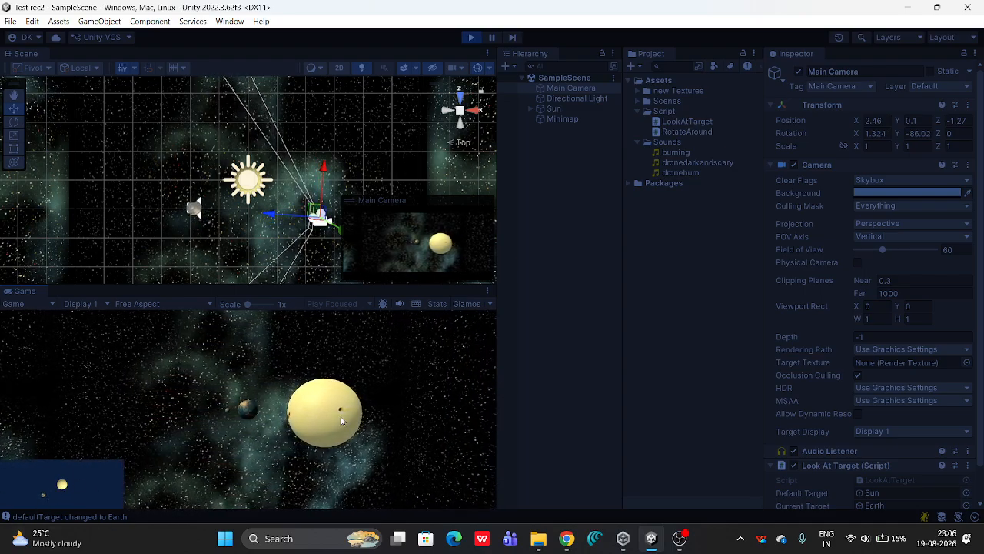
left_click(472, 37)
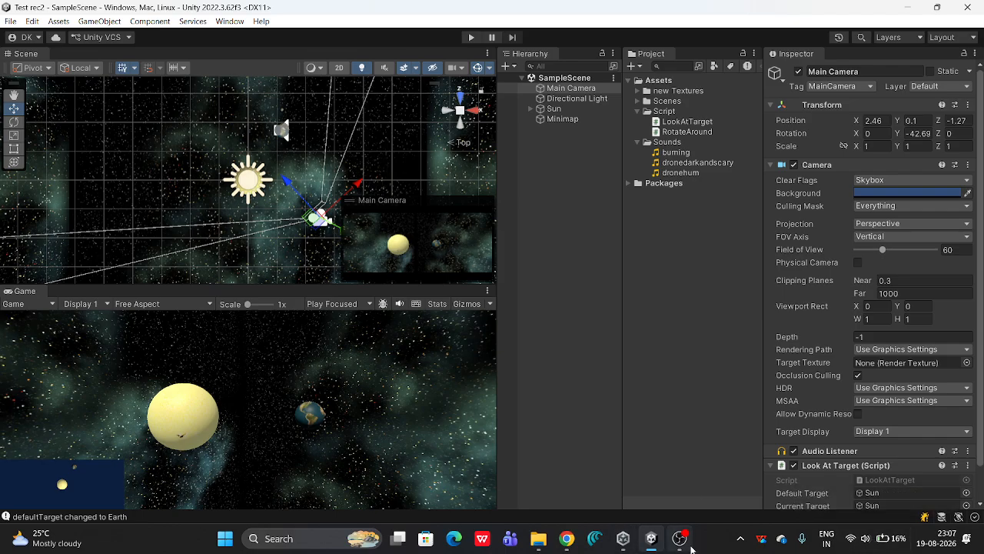
Switch to Unity Hub's list of projects
mouse_move(692, 547)
left_click(674, 548)
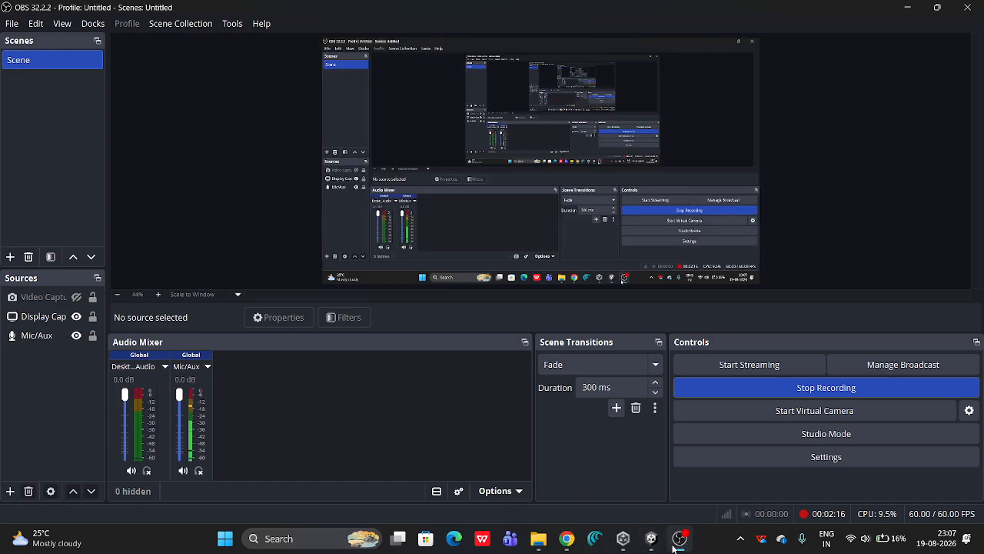
left_click(633, 547)
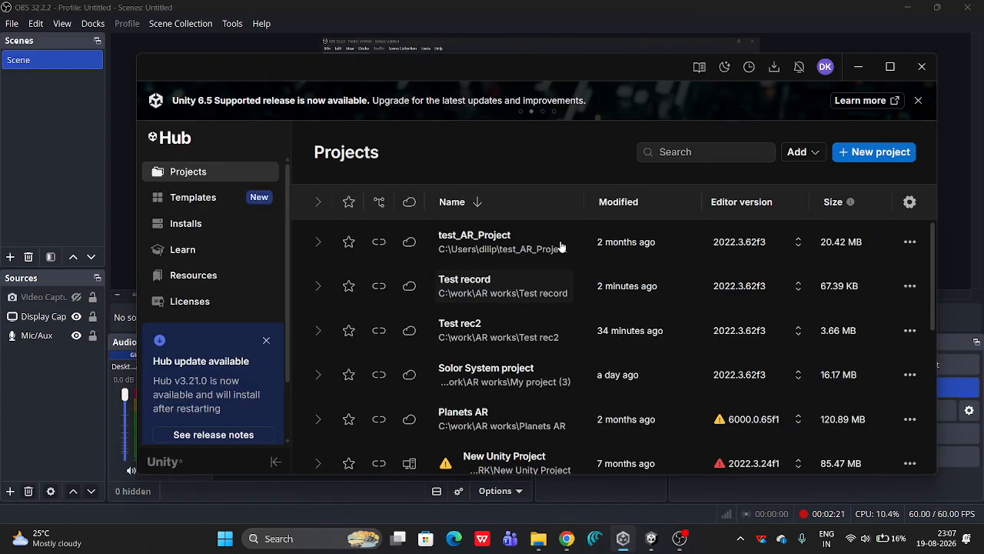
left_click(883, 154)
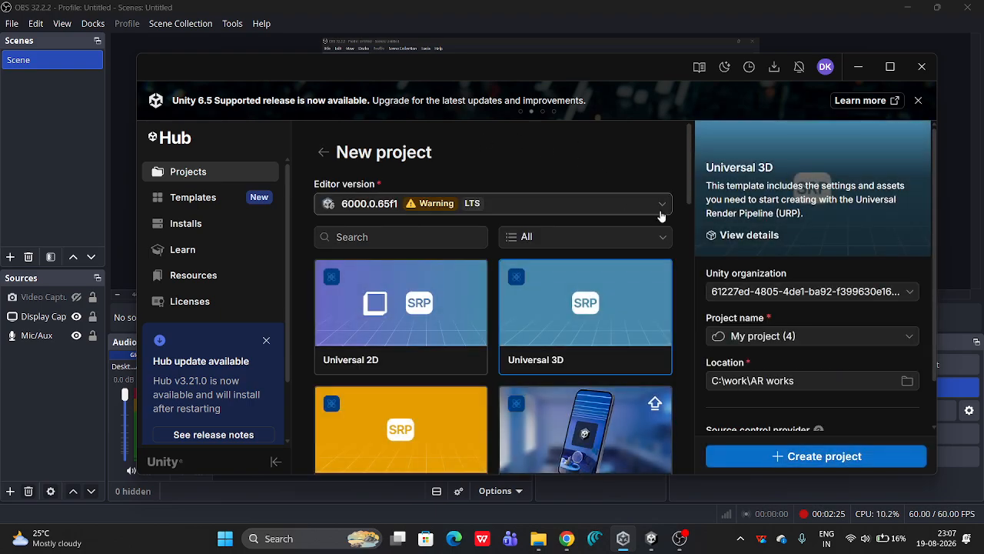
left_click(663, 205)
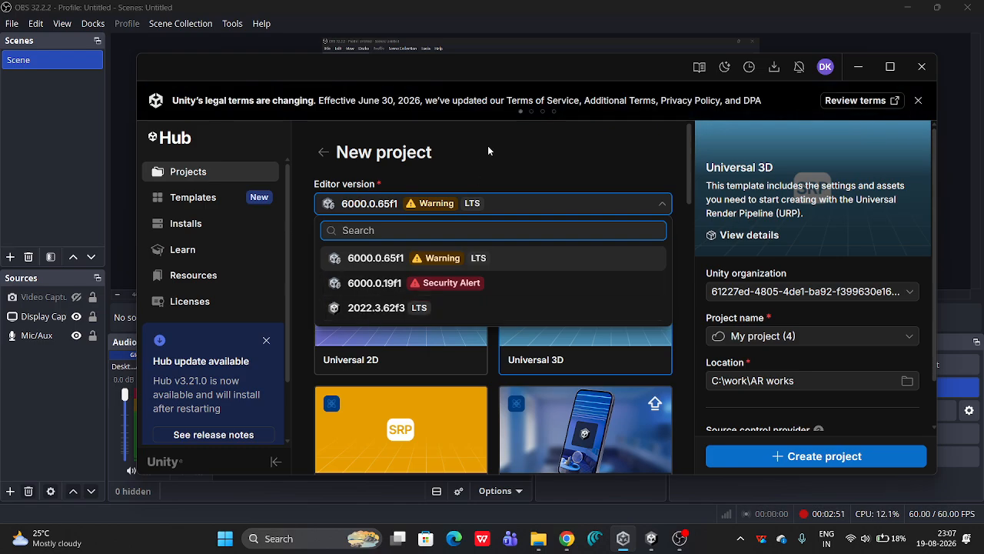
left_click(513, 152)
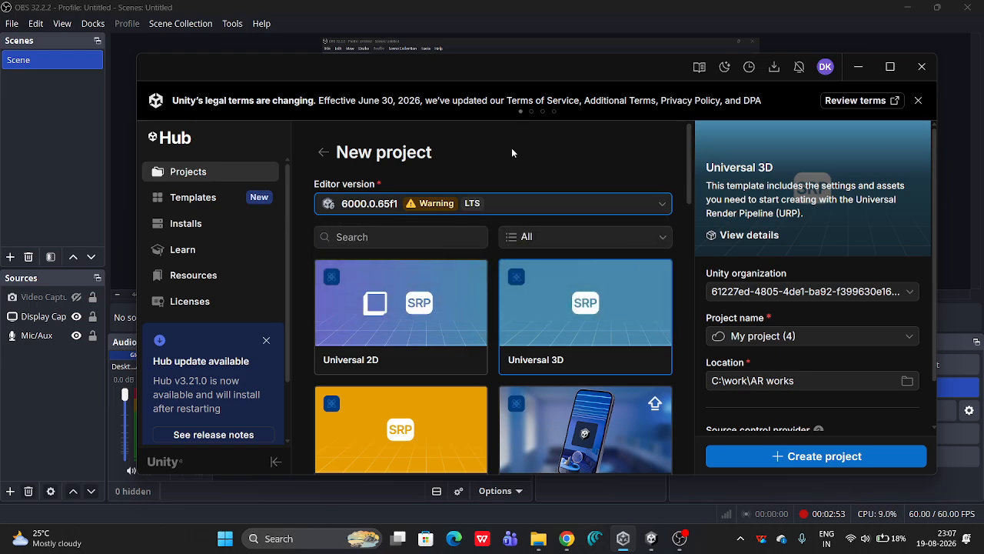
left_click(528, 204)
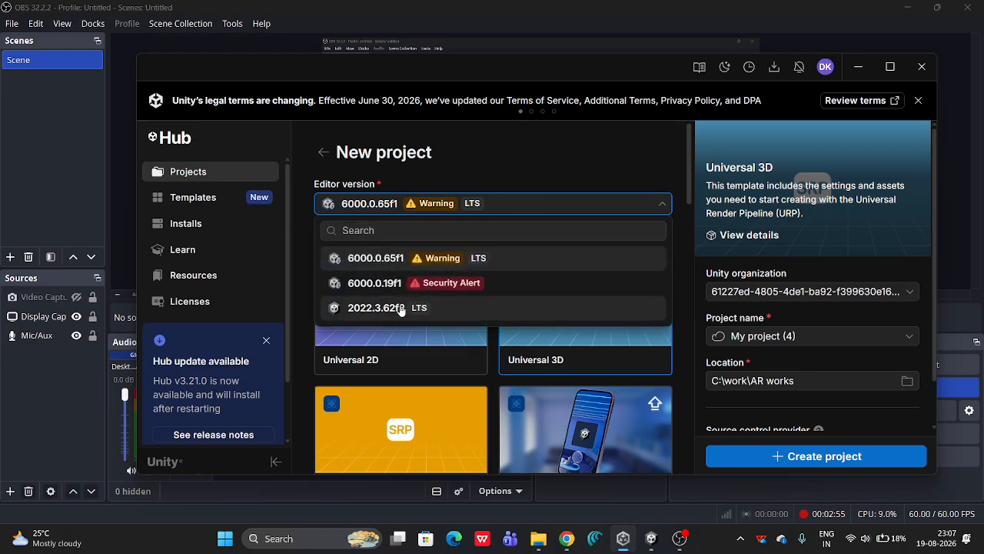
left_click(431, 307)
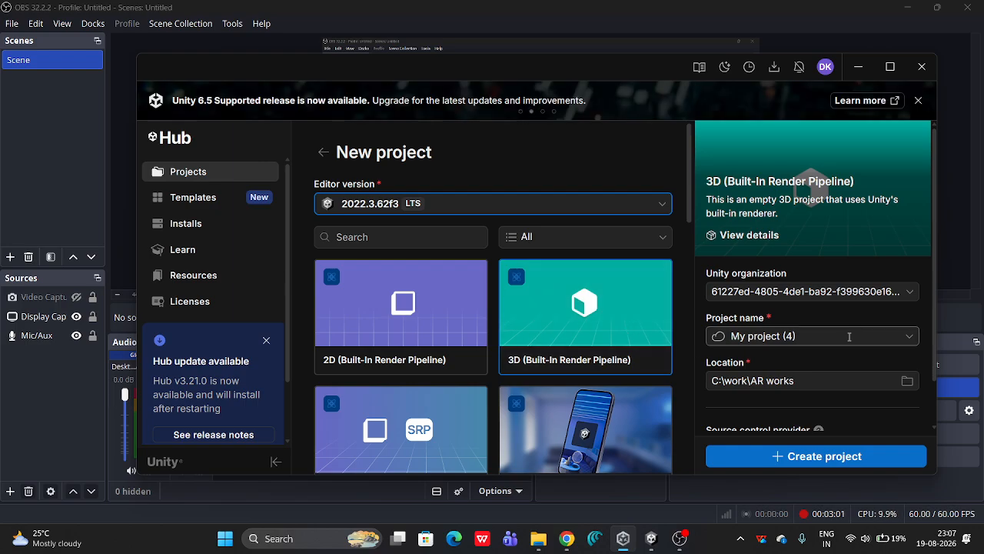
scroll(830, 363, "down", 1)
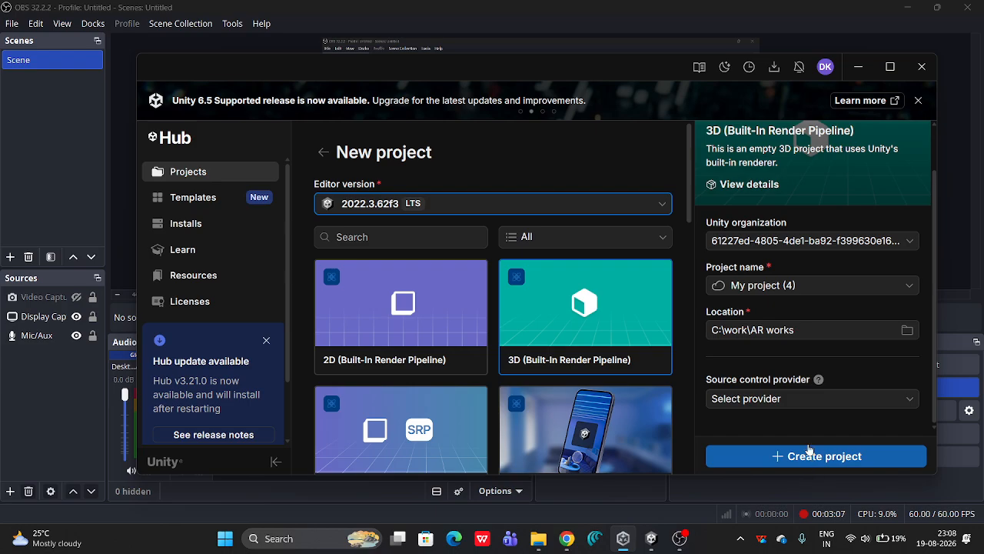
left_click(325, 153)
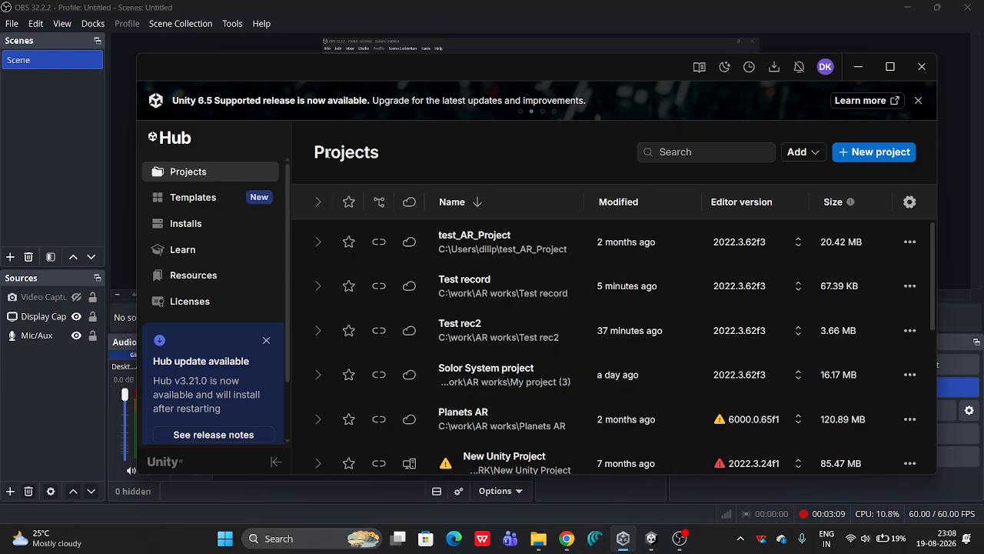
Open the existing Test record project and review the available editor layouts without changing the current one
left_click(500, 285)
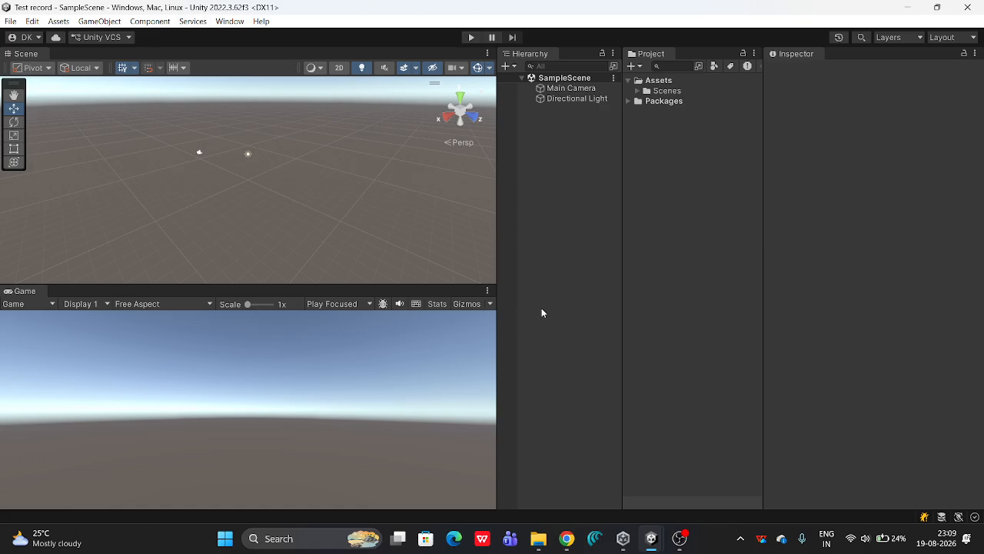
left_click(940, 38)
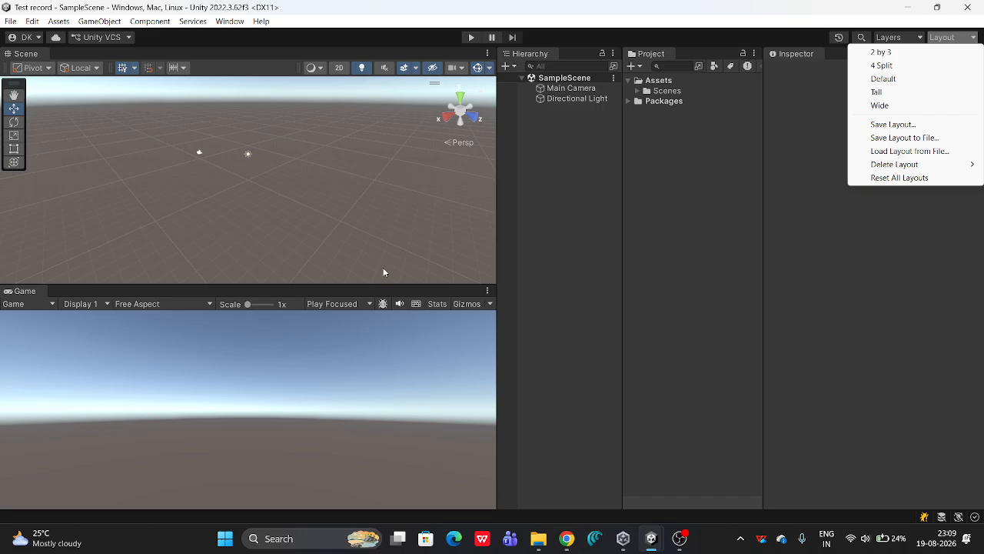
left_click(471, 326)
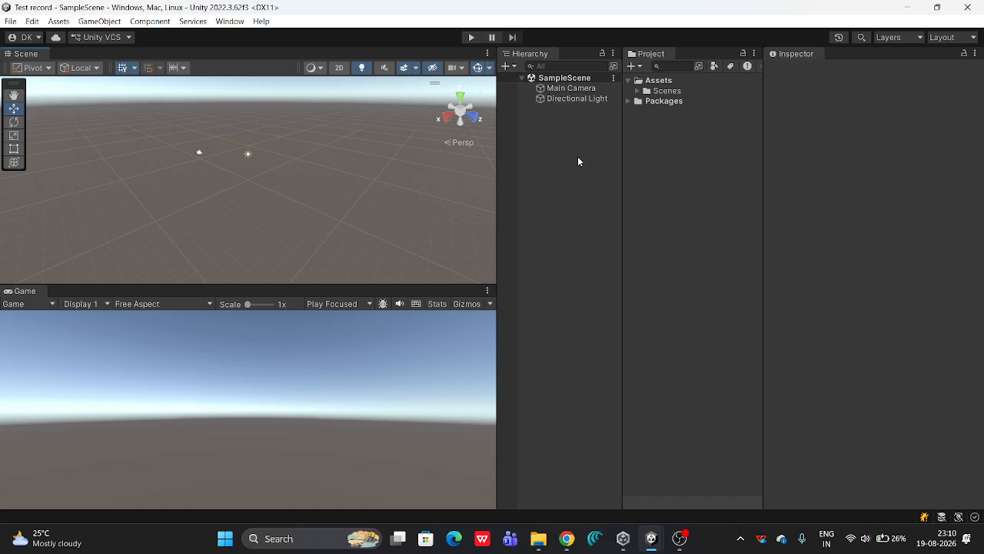
Examine the default scene objects, comparing the components of the Main Camera and the Directional Light
left_click(569, 88)
left_click(571, 100)
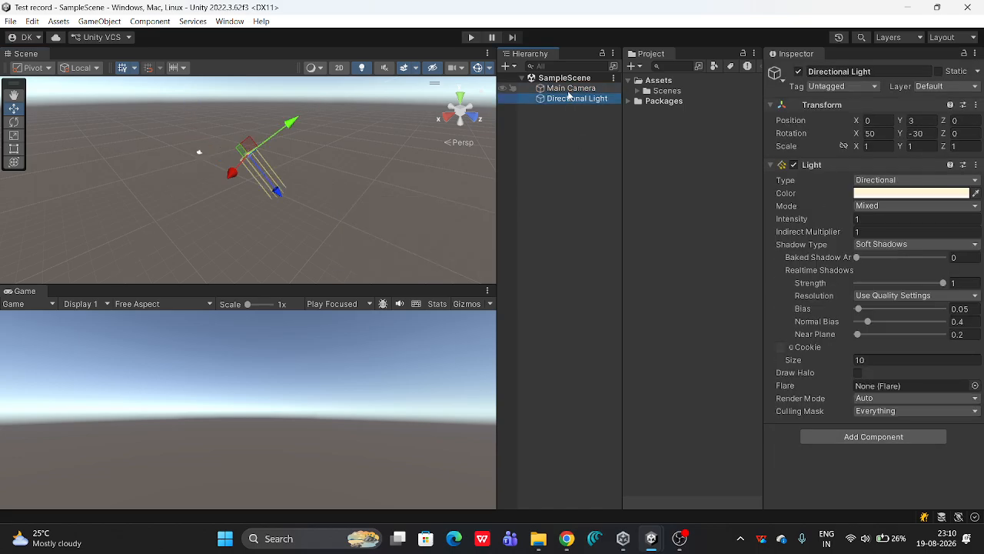
left_click(567, 92)
left_click(570, 100)
left_click(573, 91)
left_click(572, 98)
left_click(573, 91)
left_click(572, 100)
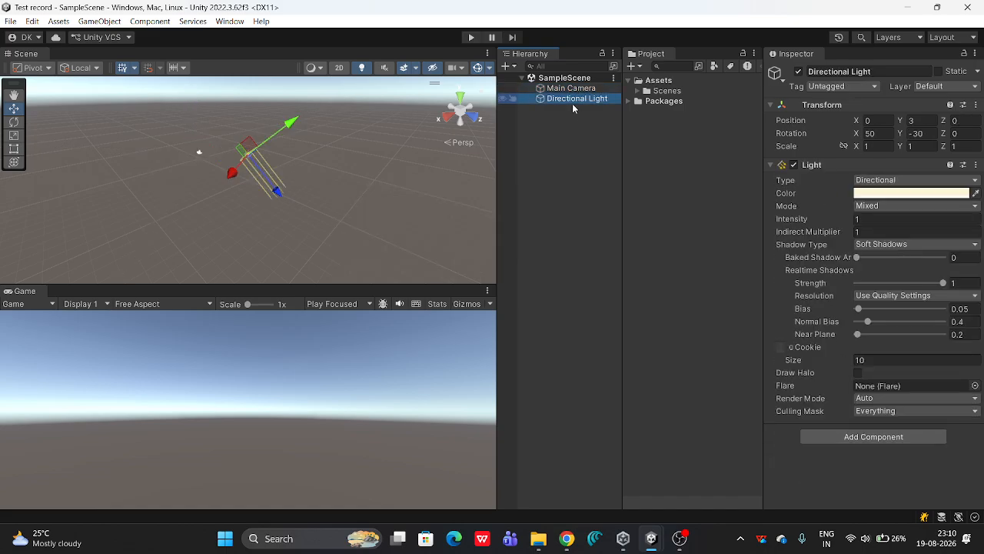
Look through the project's Scenes and Assets folders, and revisit the camera and light before clearing the selection
left_click(637, 92)
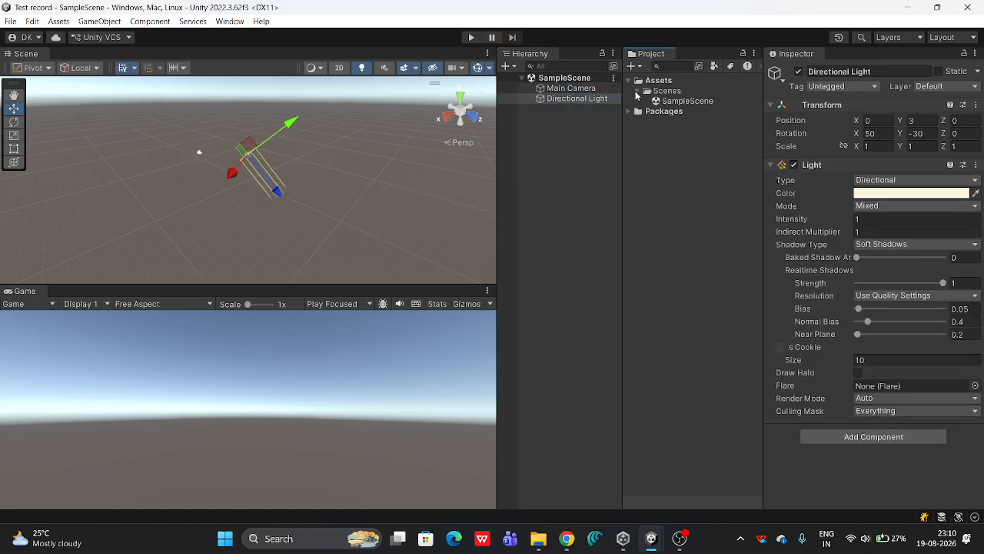
left_click(637, 91)
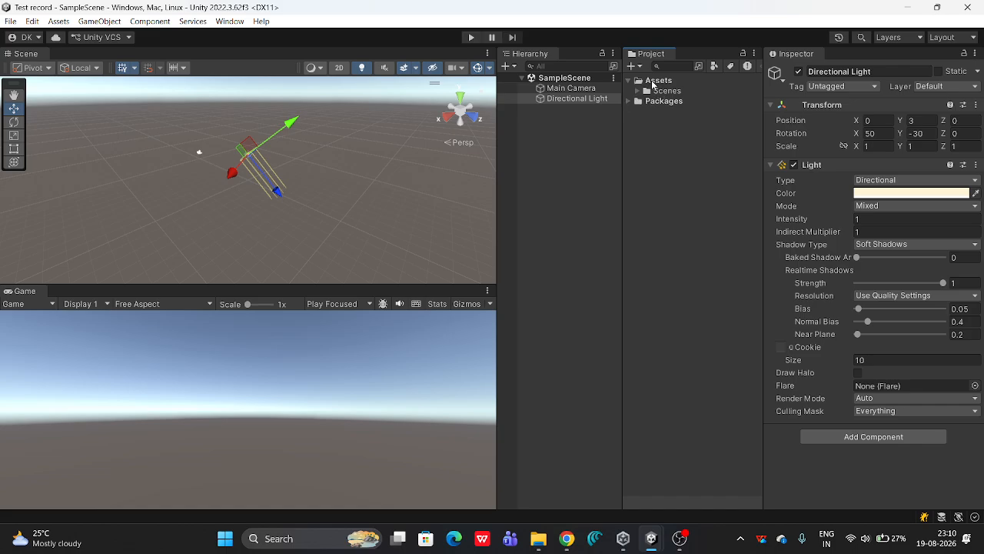
left_click(655, 81)
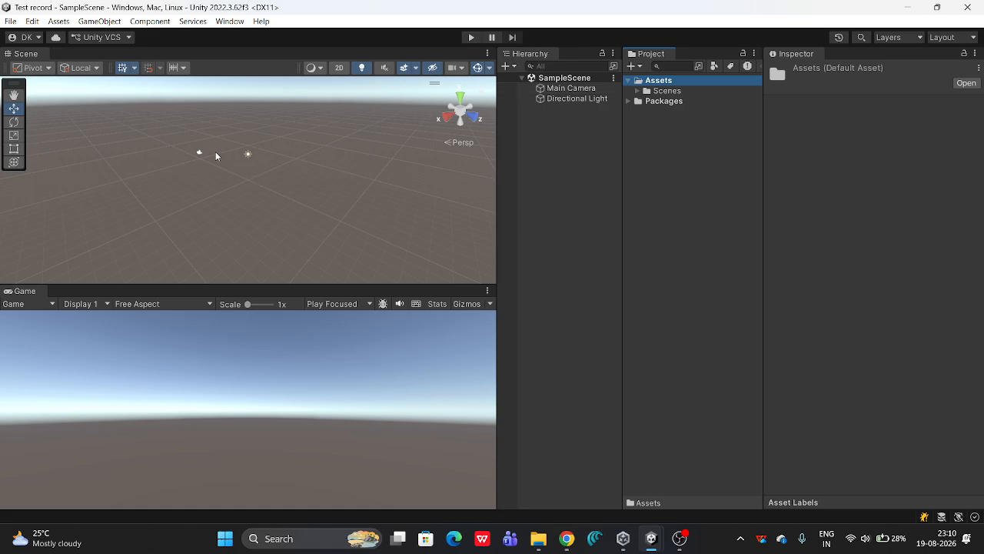
left_click(570, 89)
left_click(556, 100)
left_click(569, 130)
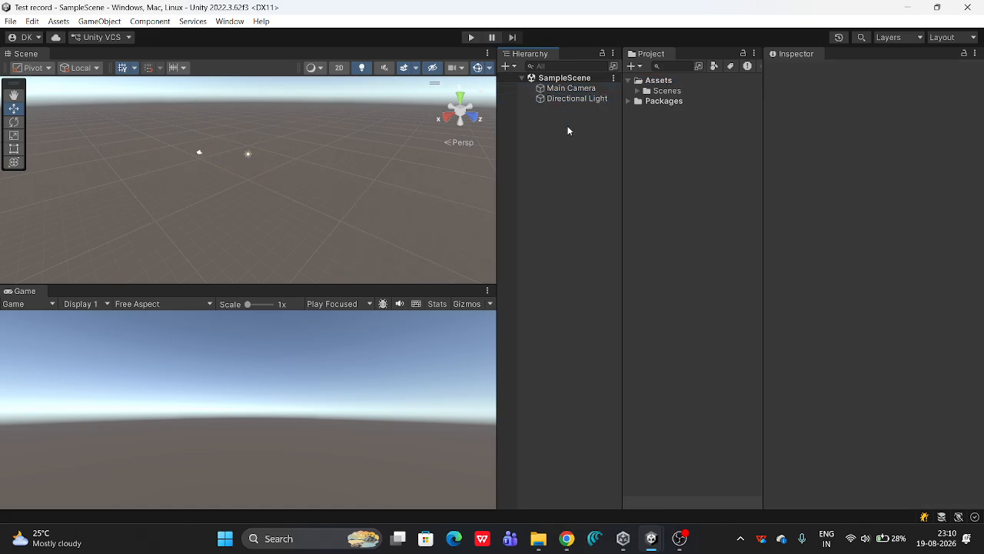
Add a 3D sphere to SampleScene, name it Sun and select it
right_click(547, 148)
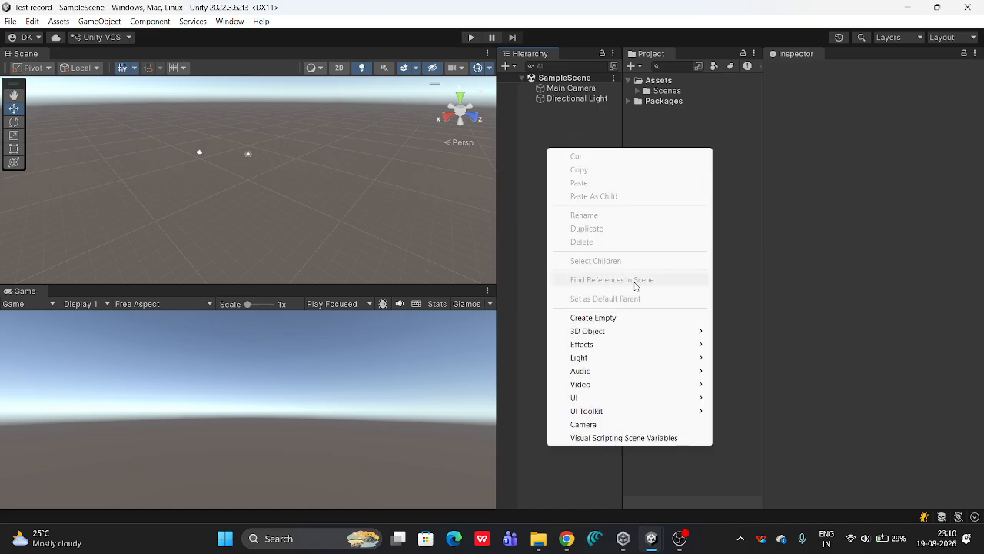
mouse_move(586, 332)
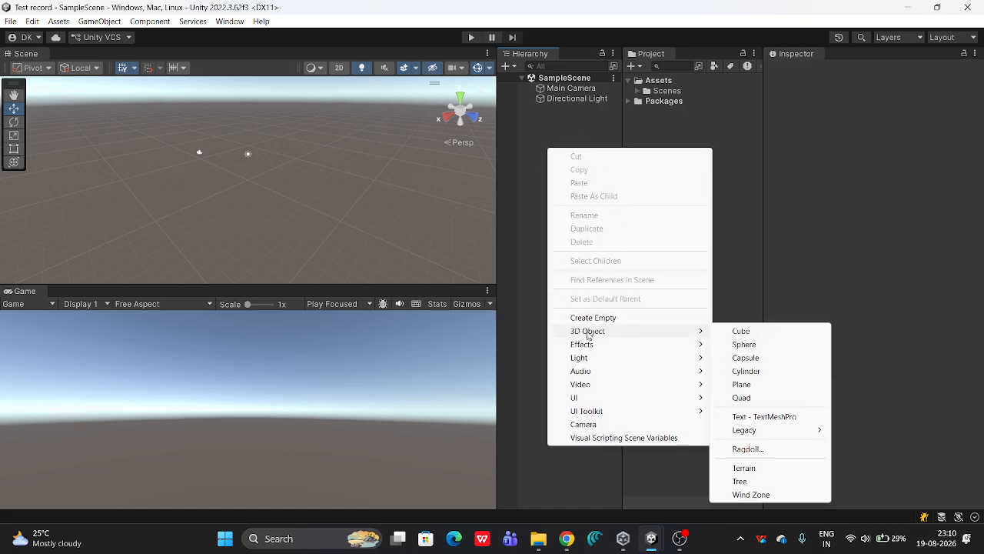
left_click(765, 346)
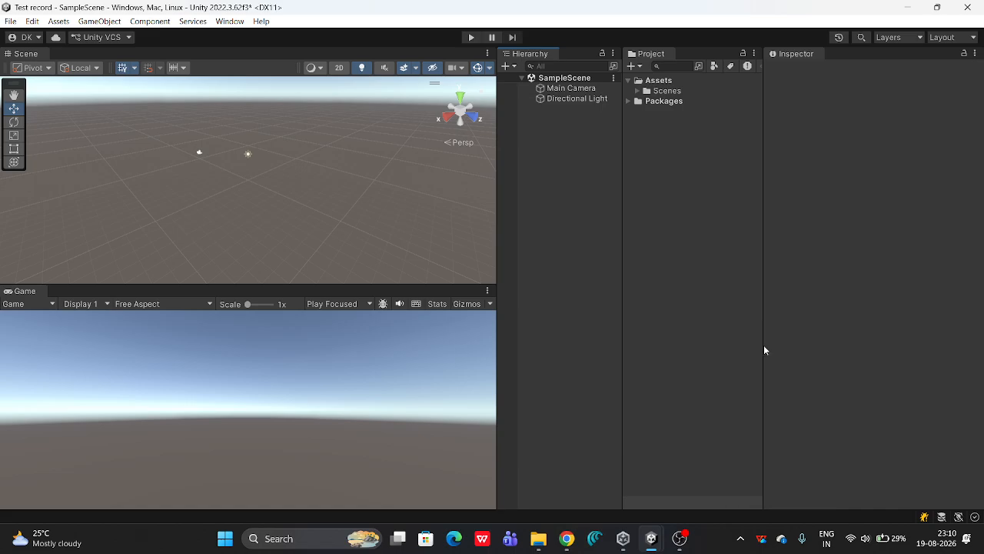
type("Sun")
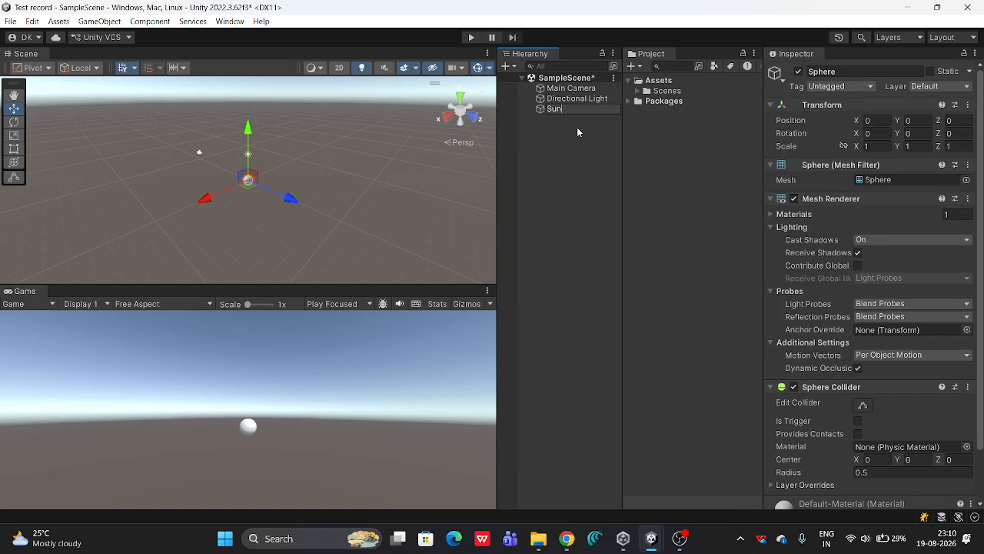
key("Return")
left_click(549, 128)
left_click(550, 109)
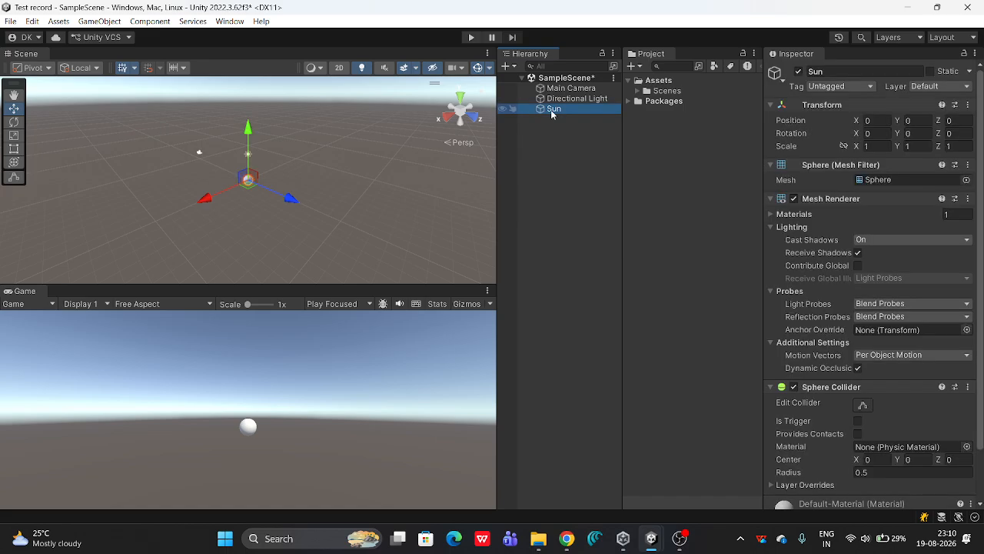
Examine the Sun sphere up close in the Scene view, and clear the selection
scroll(324, 192, "up", 5)
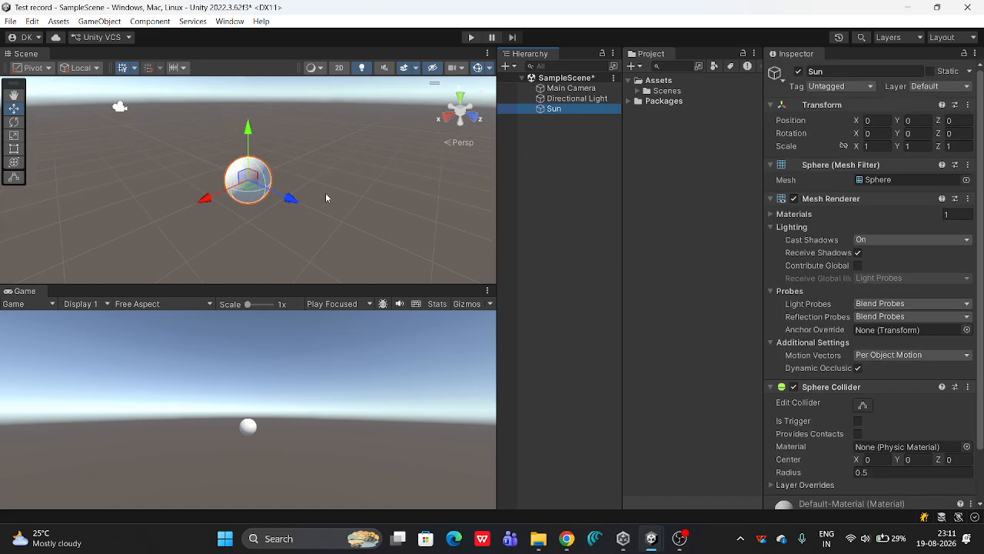
scroll(325, 192, "up", 3)
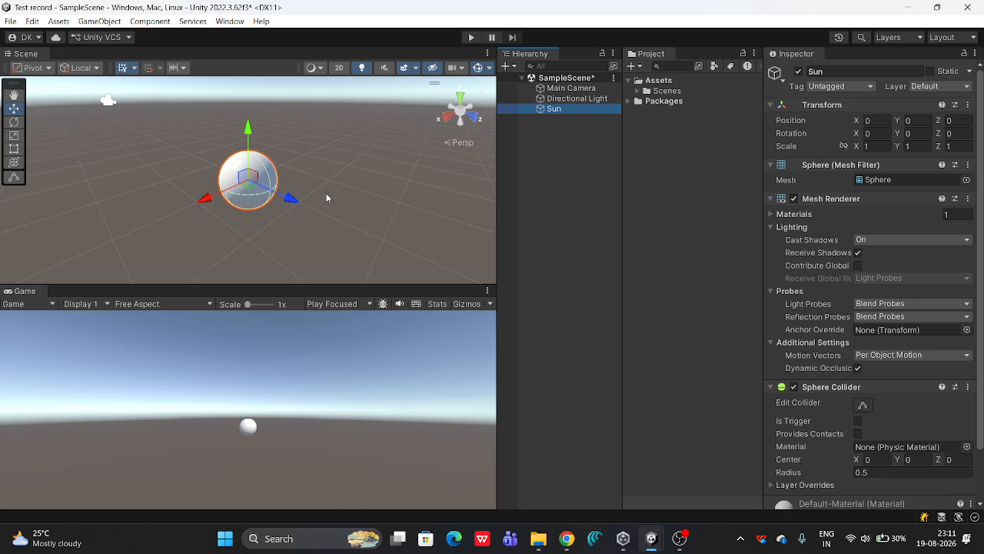
scroll(308, 204, "up", 1)
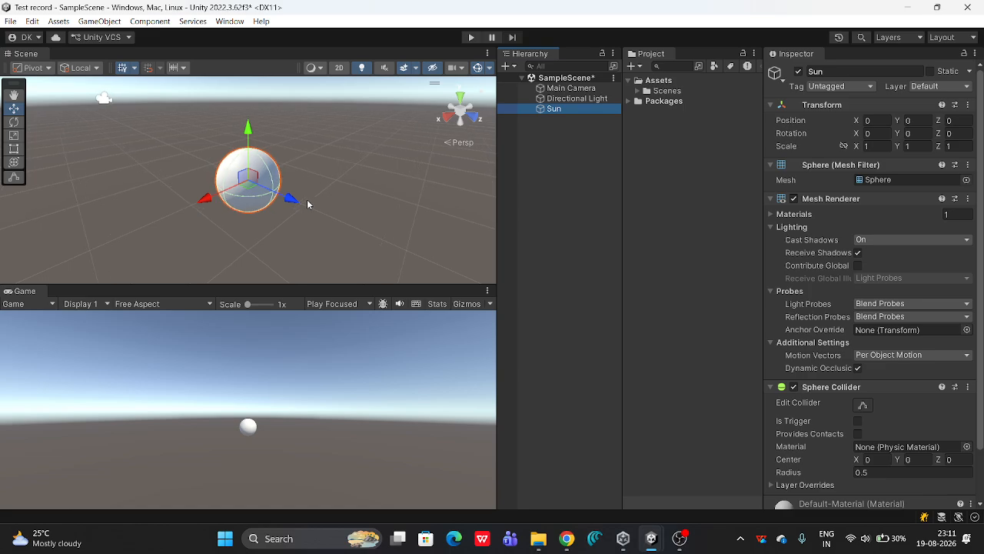
left_click(554, 112)
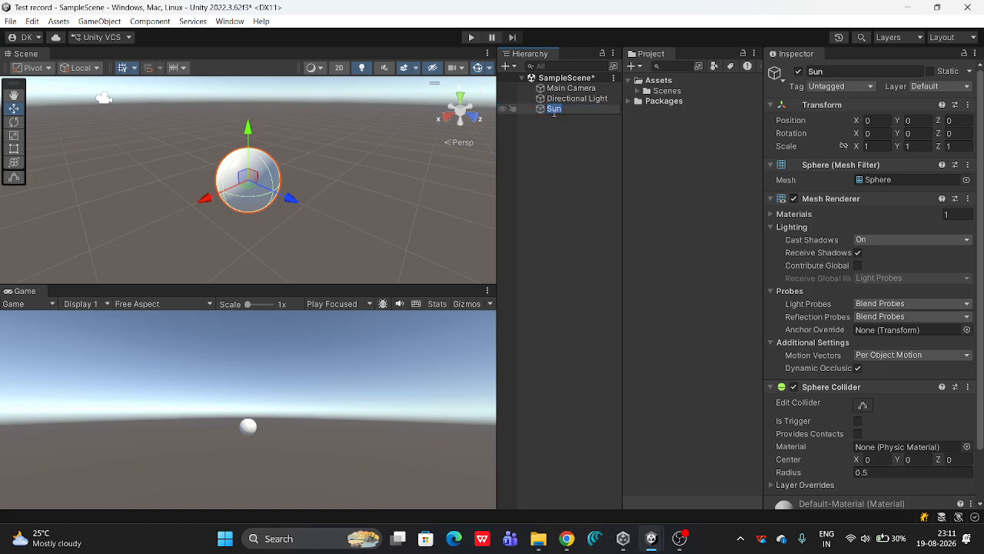
left_click(560, 128)
left_click(556, 112)
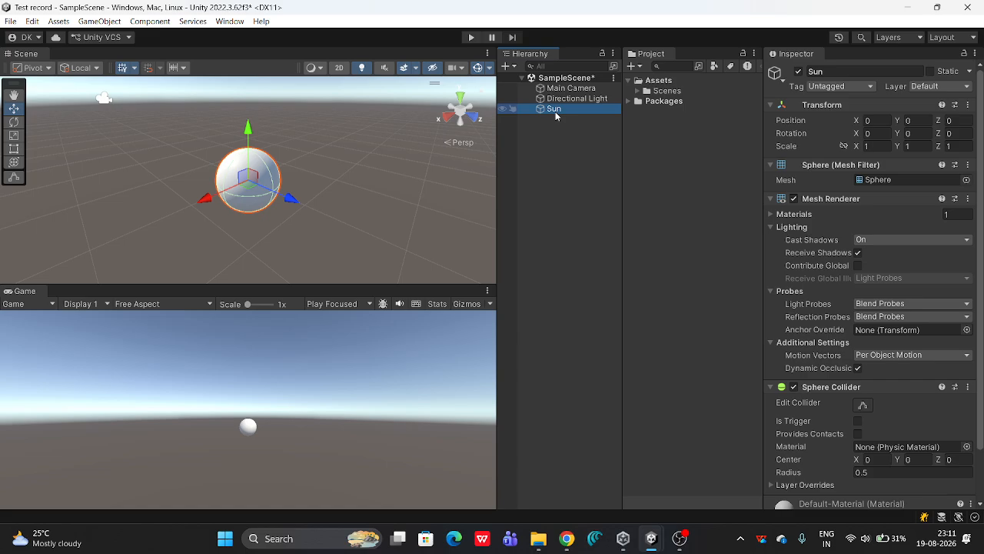
left_click(608, 218)
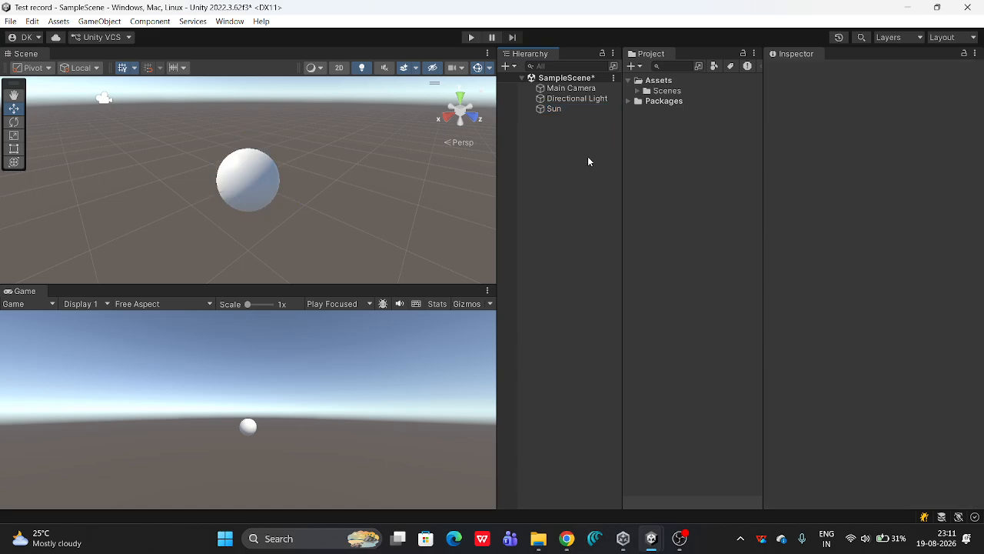
In File Explorer, find RotateAround.cs in C:\work\AR works\SolarSystemAssets\Scripts and import it into the Unity project's Assets folder
left_click(543, 544)
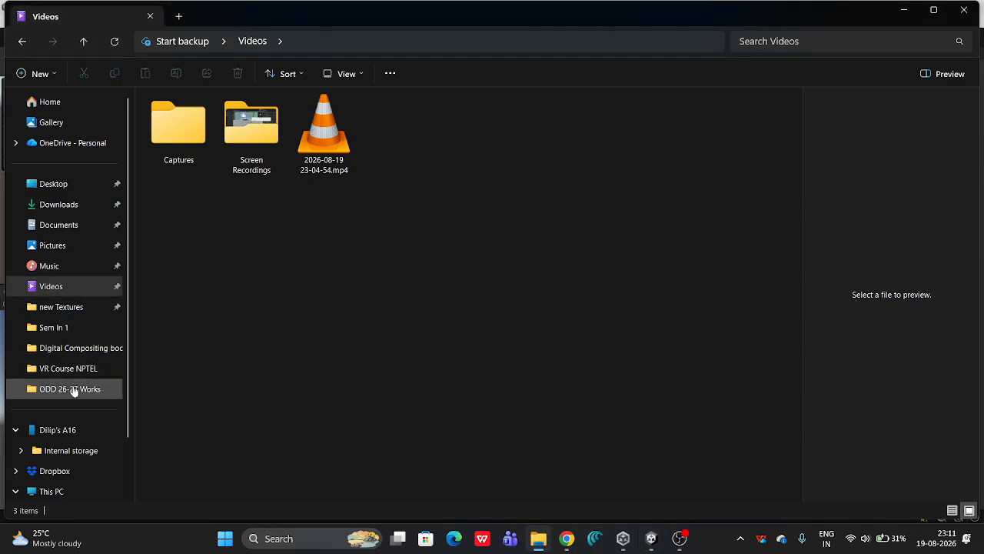
left_click(56, 489)
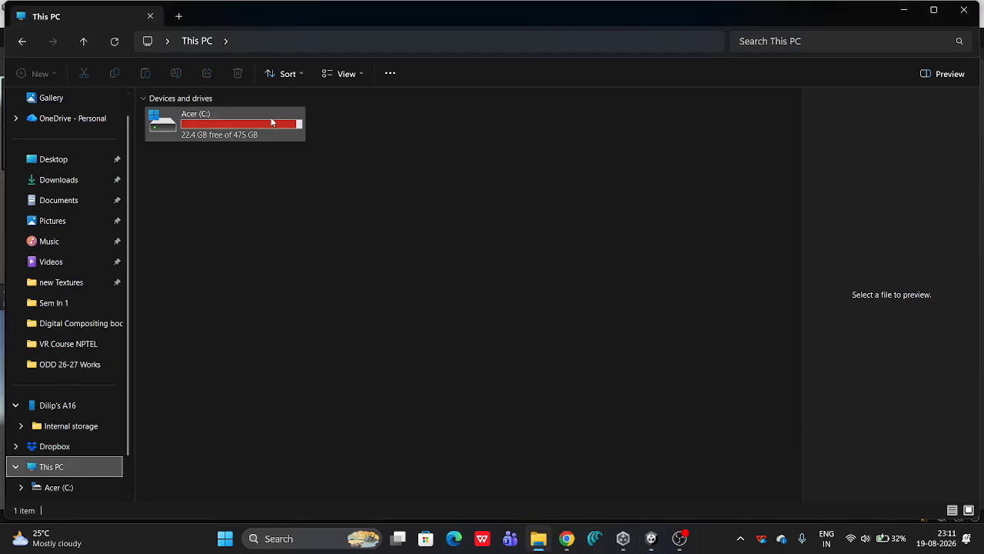
double_click(271, 121)
left_click(327, 328)
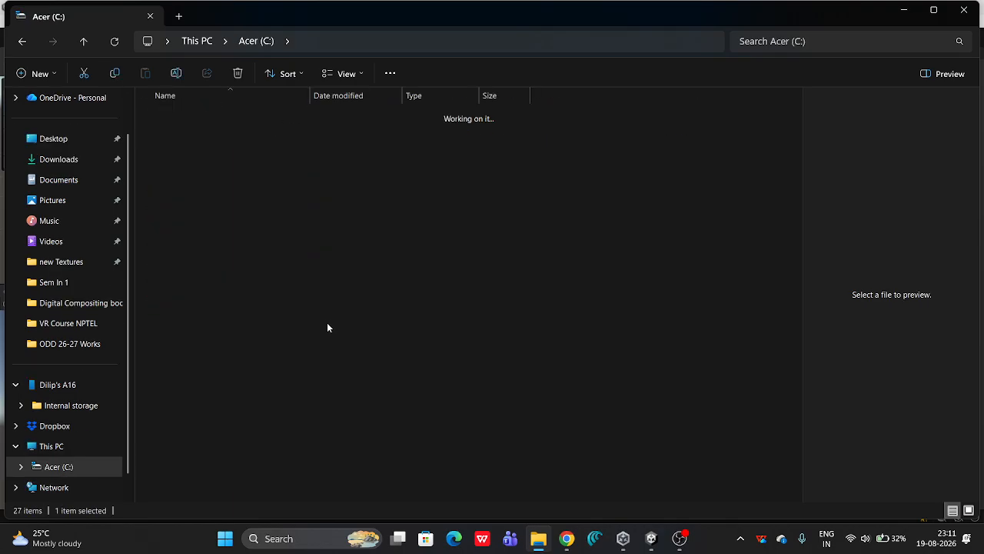
double_click(199, 233)
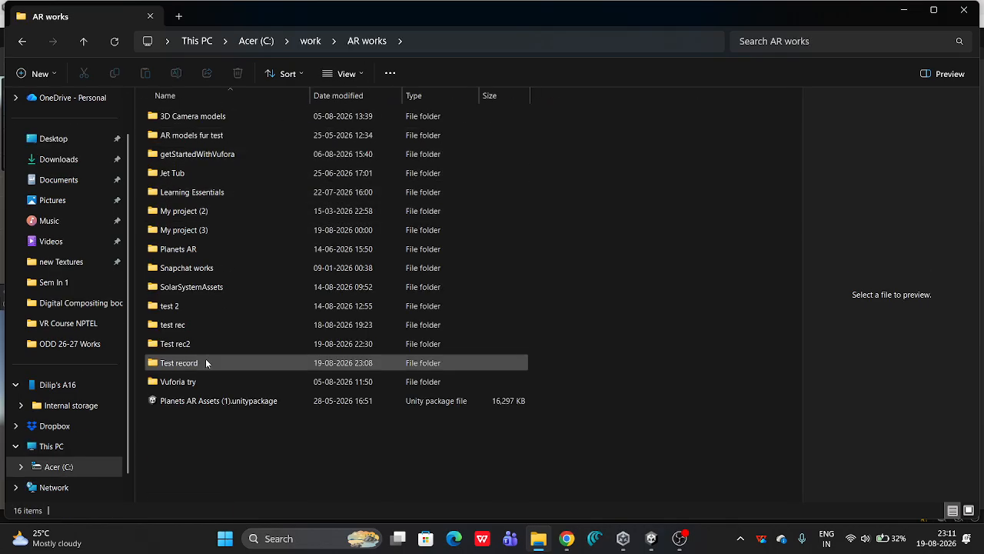
double_click(212, 286)
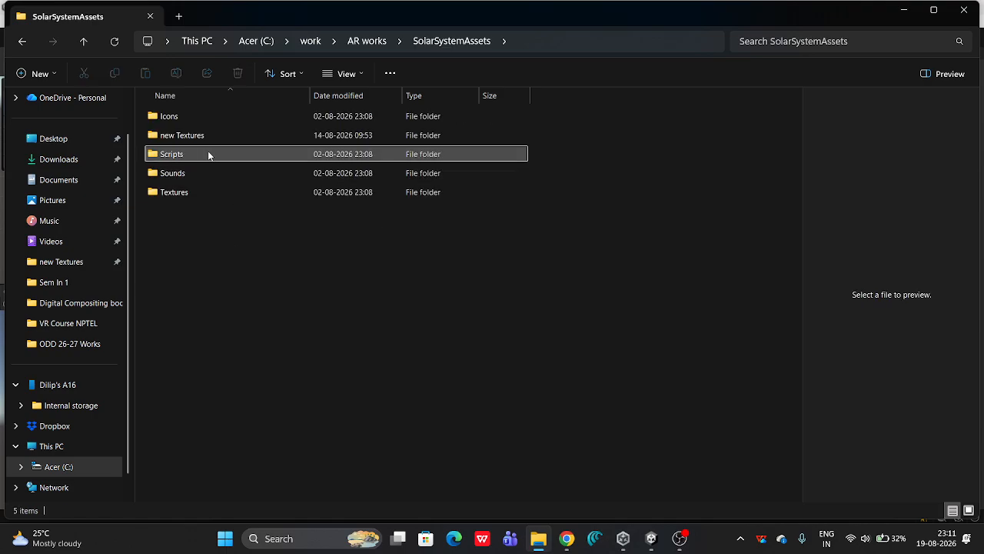
double_click(208, 153)
left_click(224, 155)
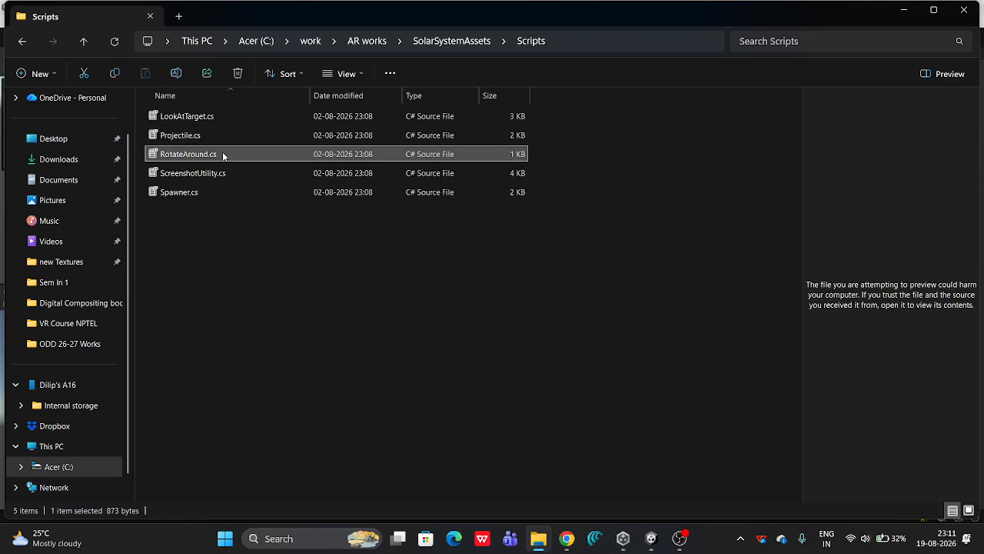
left_click_drag(194, 156, 668, 106)
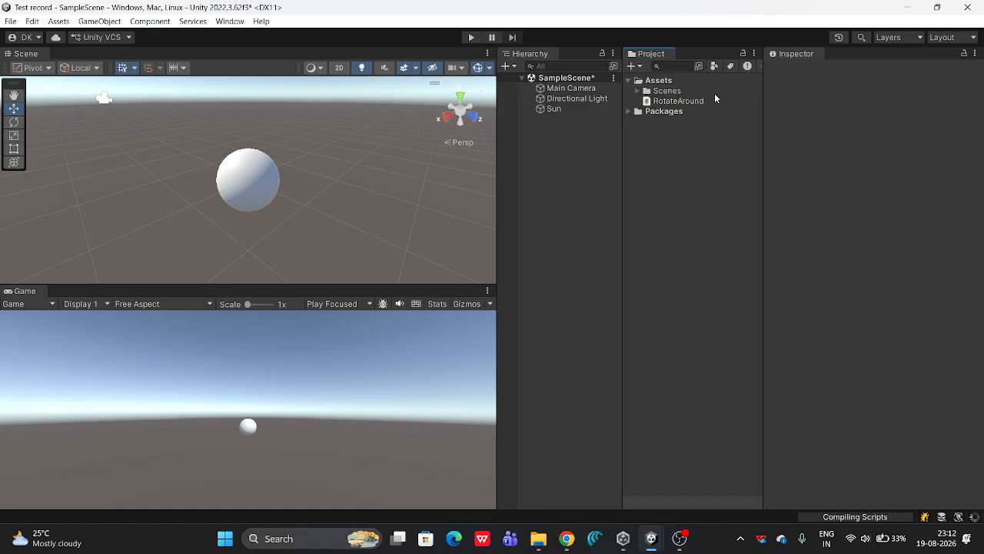
Create a folder named Scripts in Assets and move the RotateAround script into it
right_click(725, 99)
left_click(653, 143)
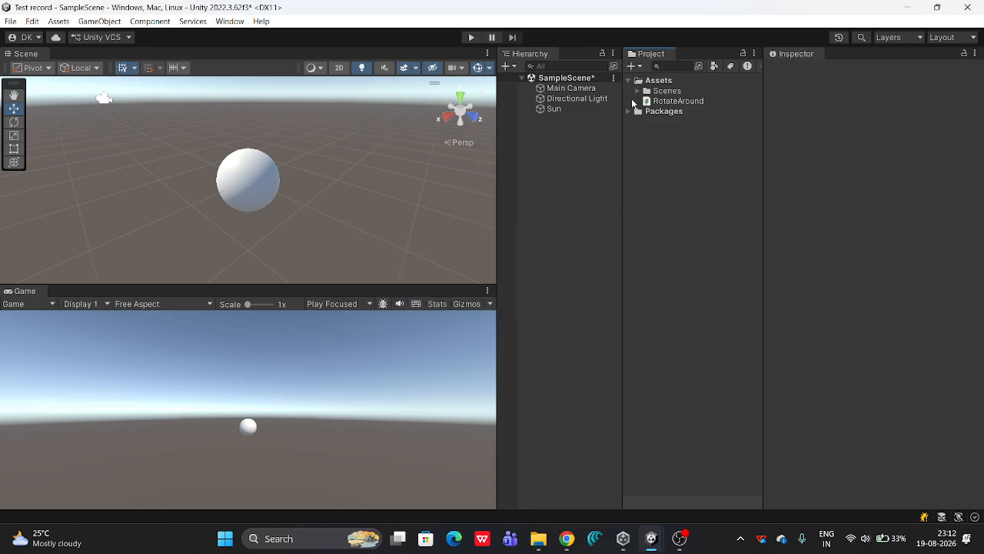
right_click(634, 102)
left_click(628, 128)
left_click(632, 66)
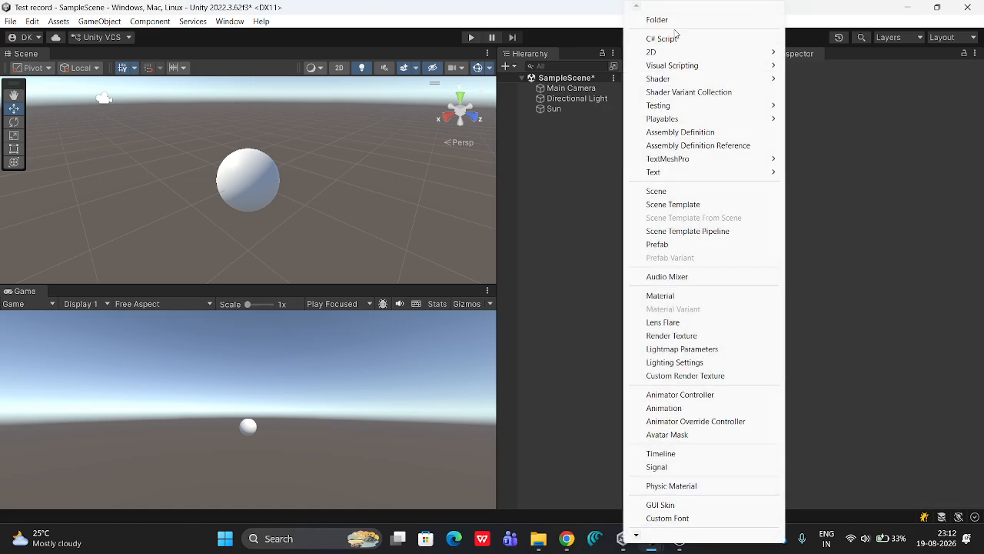
left_click(712, 19)
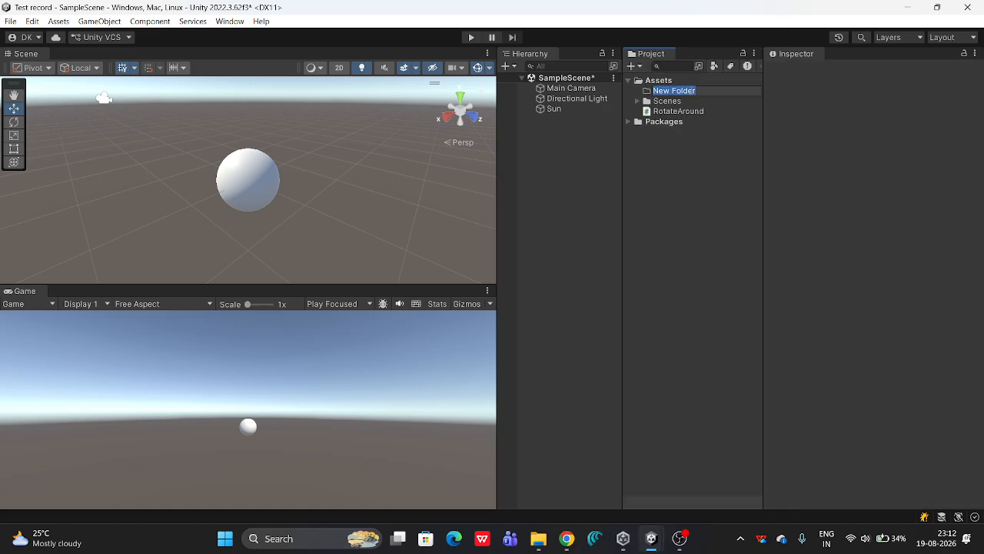
type("Scripts")
key("Return")
mouse_move(687, 112)
left_mouse_down()
mouse_move(682, 98)
mouse_move(672, 100)
left_mouse_up()
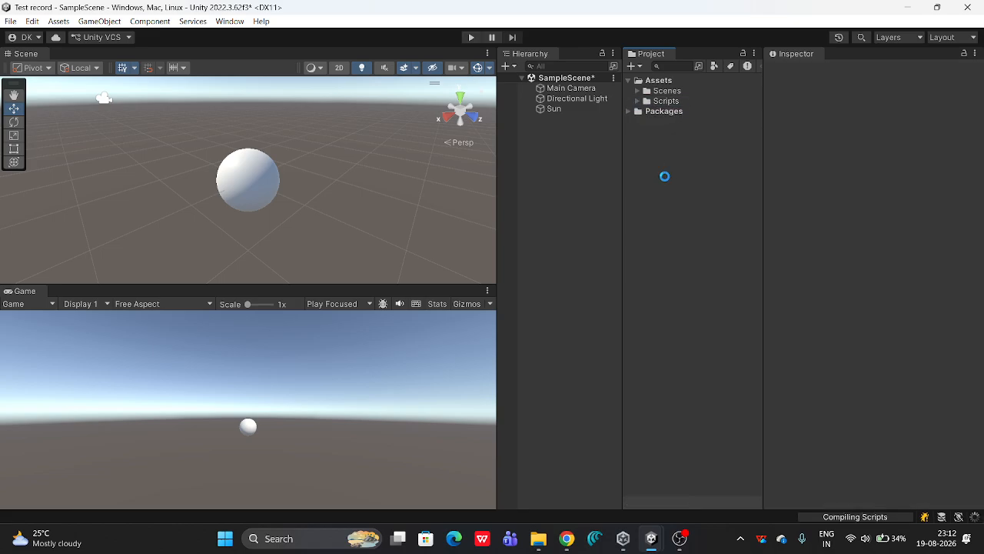
Import the new Textures folder from SolarSystemAssets in File Explorer into the Unity project's Assets folder
mouse_move(541, 531)
left_click(540, 492)
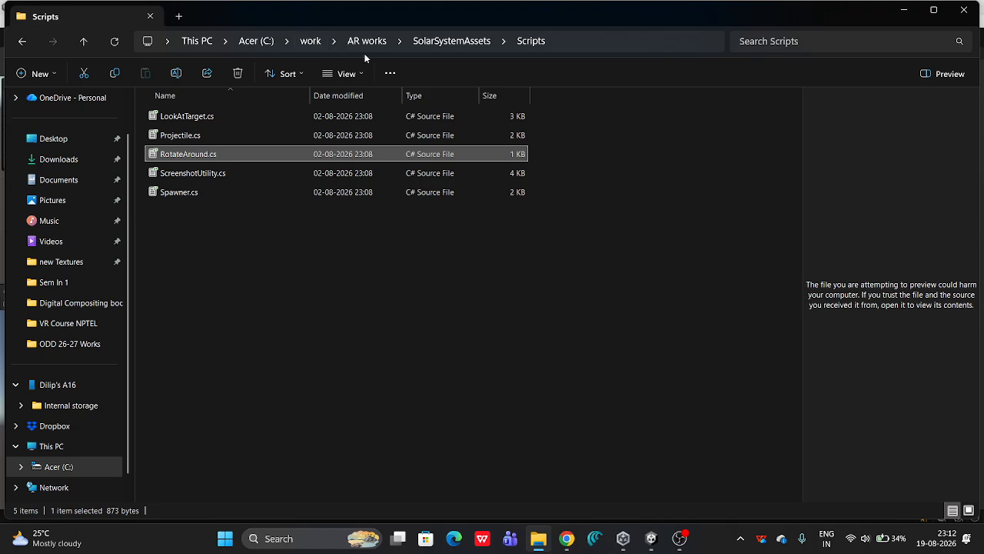
left_click(433, 44)
left_click_drag(179, 134, 697, 405)
left_click_drag(679, 205, 651, 96)
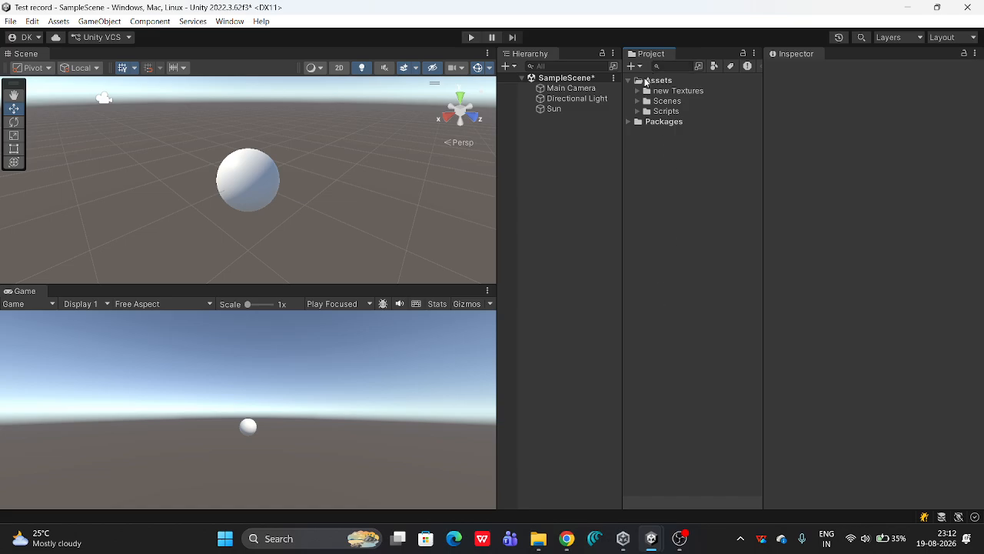
Examine the imported Earth, Moon, Space and Sun textures and the RotateAround script in the Assets folders
double_click(643, 92)
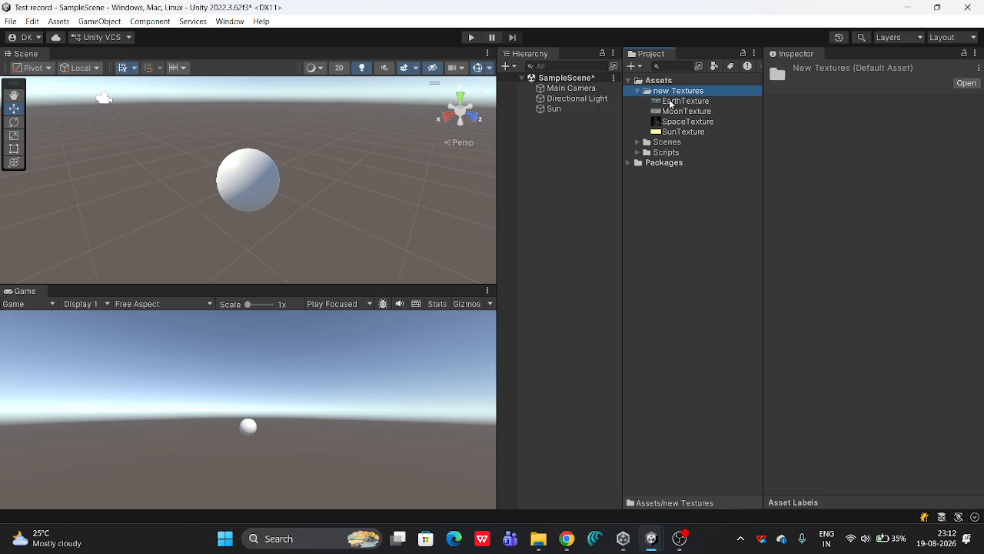
left_click(670, 103)
left_click(677, 112)
left_click(681, 122)
left_click(683, 133)
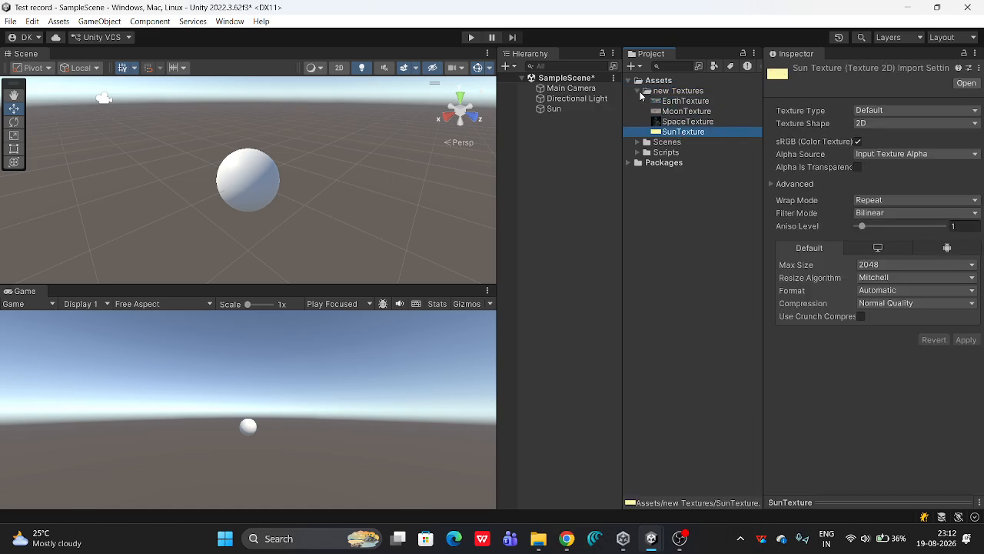
left_click(642, 91)
left_click(642, 102)
left_click(638, 102)
left_click(638, 111)
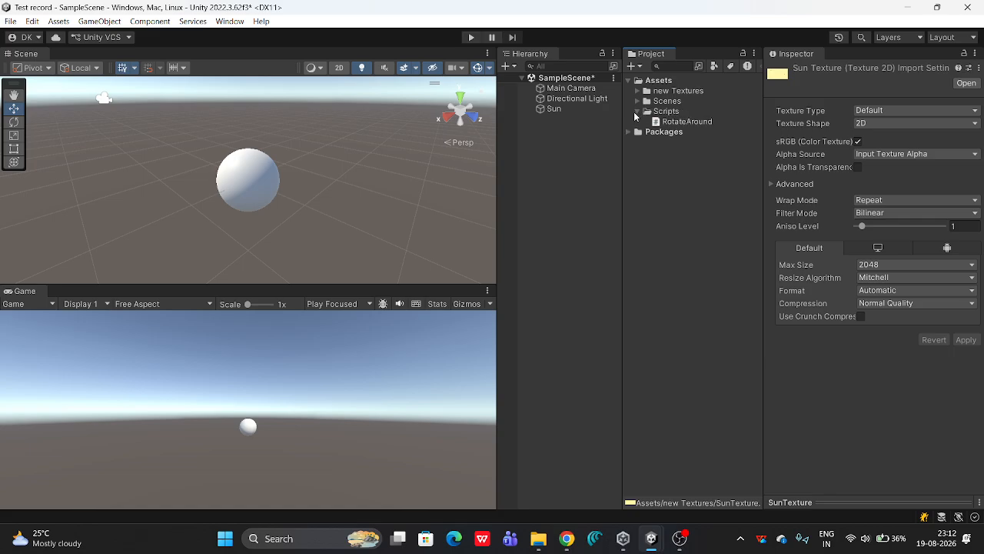
left_click(683, 123)
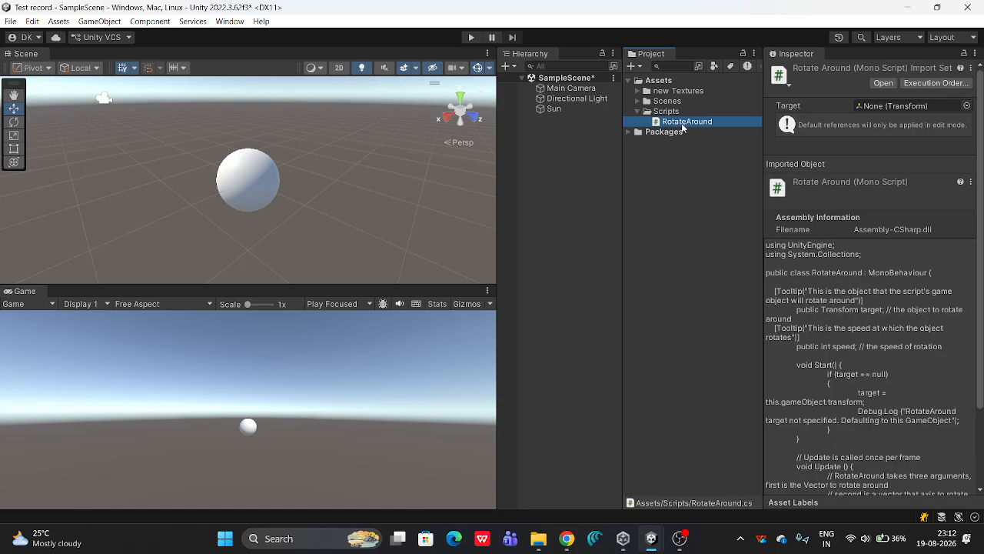
left_click(639, 113)
left_click(639, 113)
Attach the RotateAround script to the Sun sphere and review its component among the Sun's other components
left_click(598, 126)
left_click(568, 99)
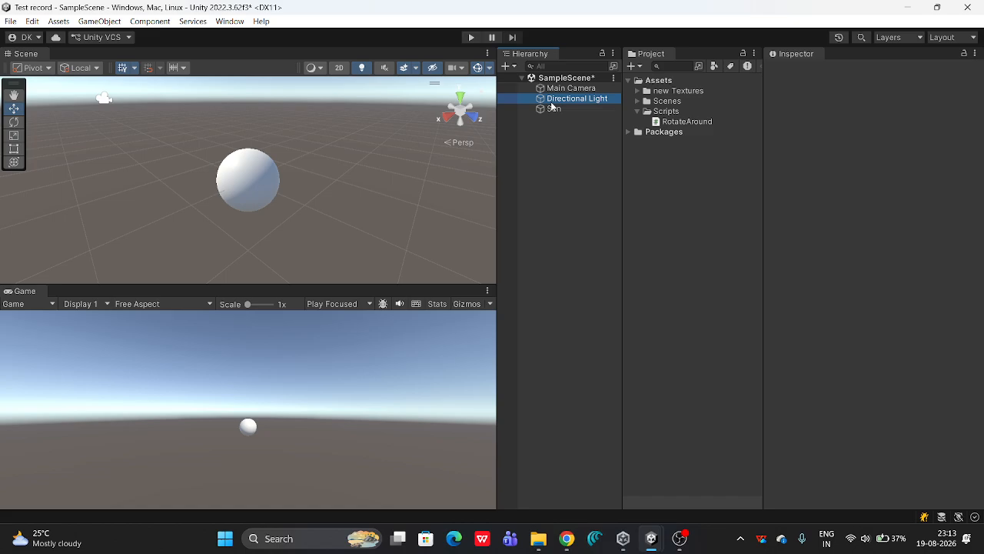
left_click(551, 108)
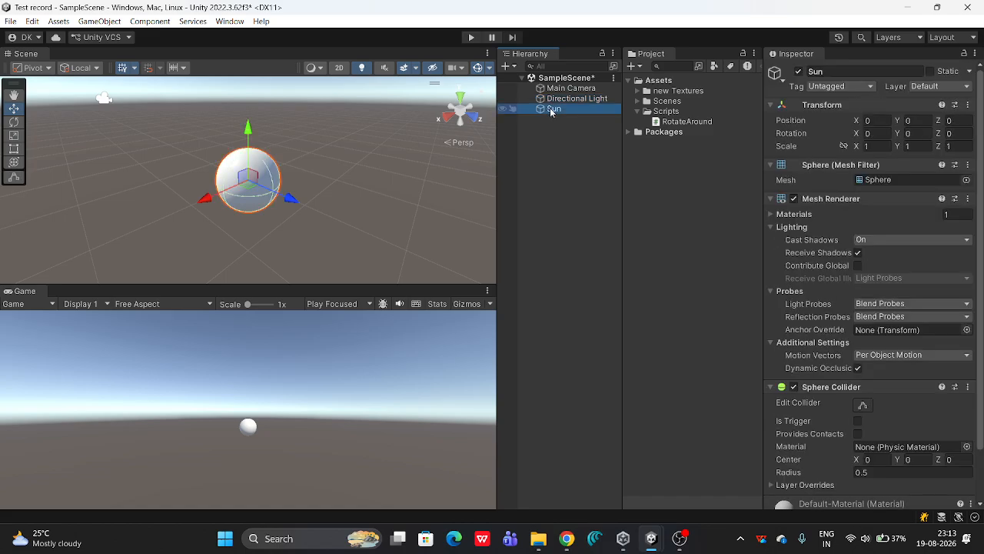
left_click(675, 123)
left_click_drag(675, 123, 550, 114)
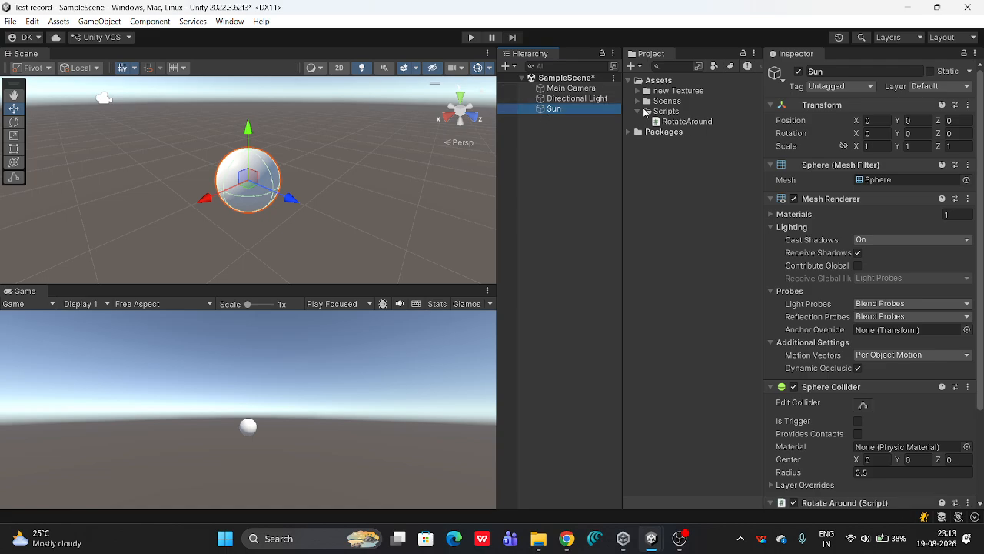
scroll(782, 292, "down", 3)
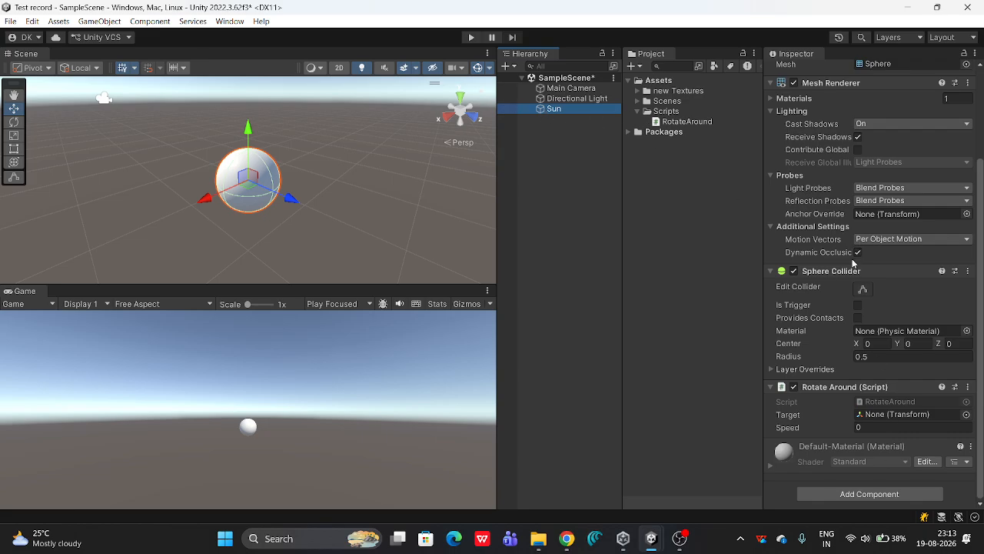
scroll(853, 263, "up", 3)
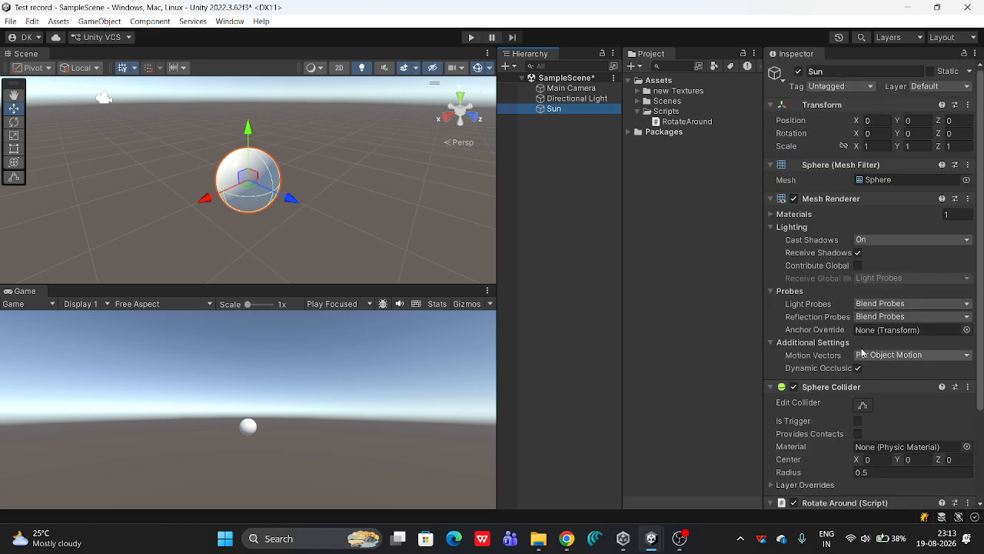
scroll(873, 366, "down", 3)
scroll(848, 393, "up", 1)
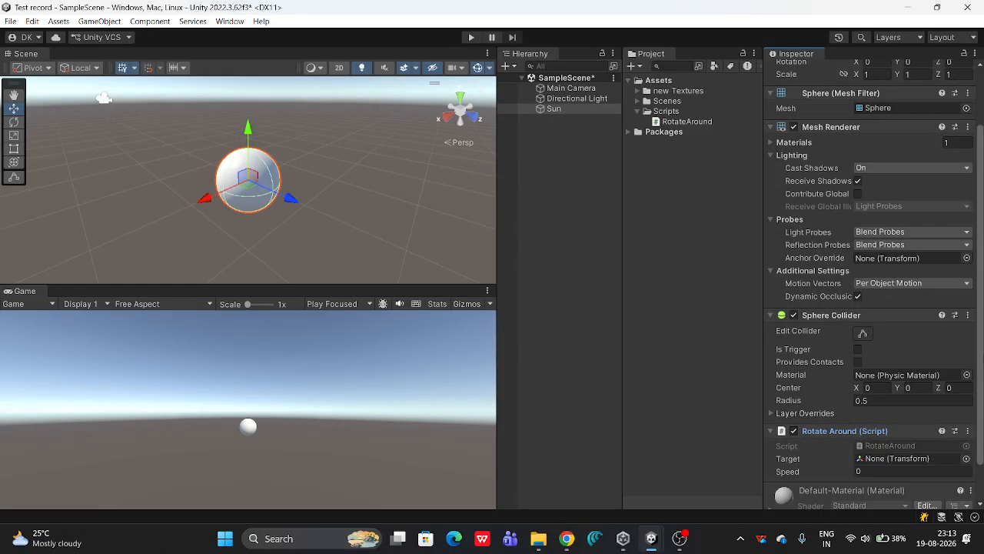
scroll(982, 388, "down", 1)
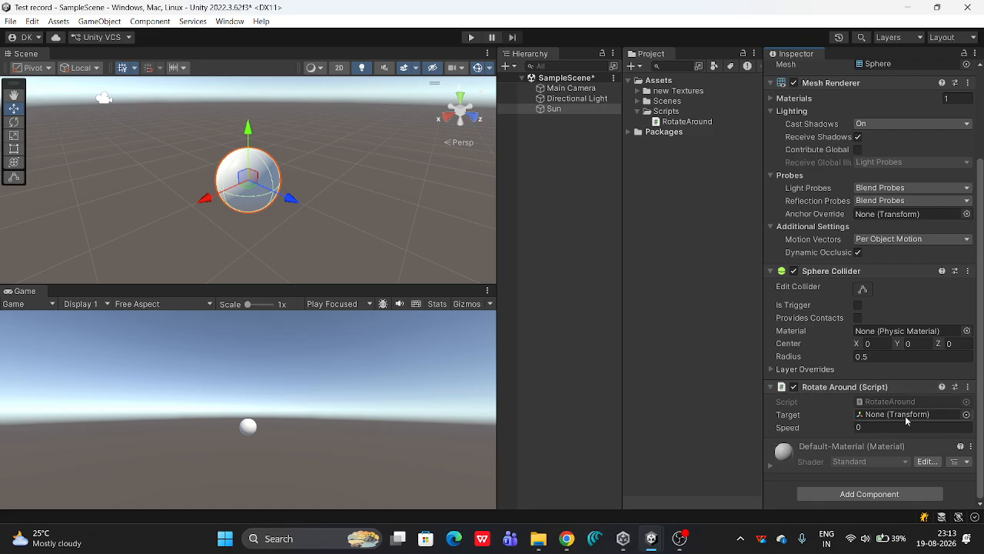
Set the Sun's Rotate Around target to Sun and its speed to 10, and test the rotation in a short play run
mouse_move(878, 423)
left_click(966, 415)
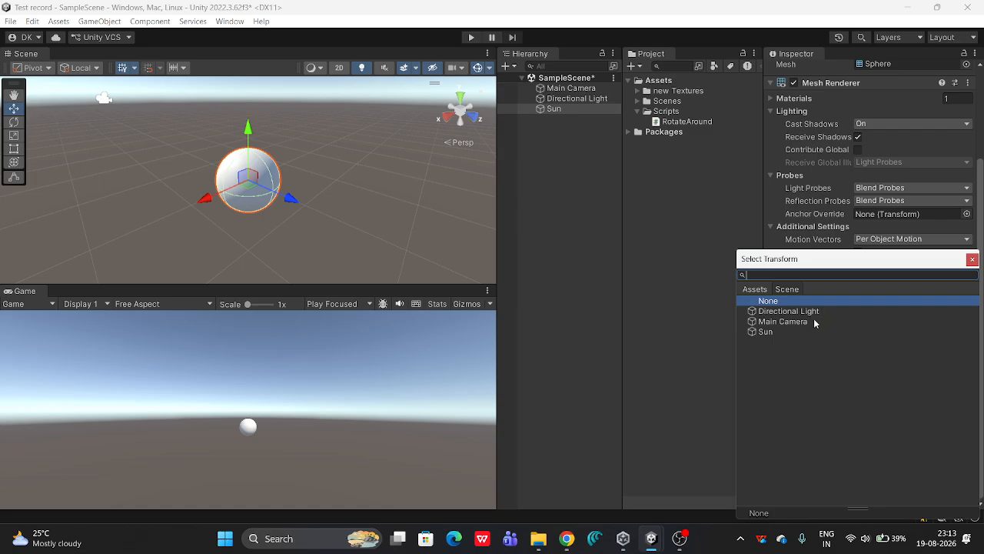
left_click(770, 332)
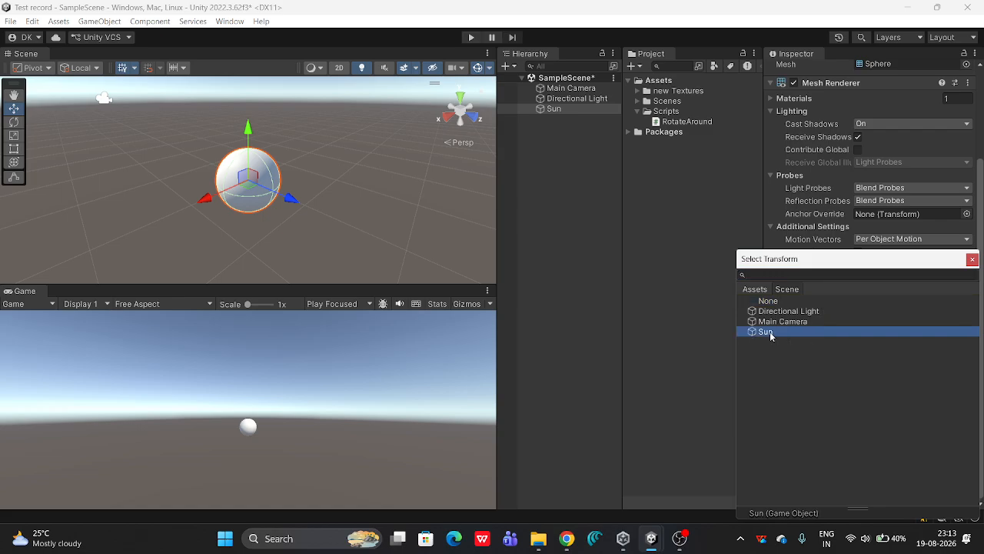
left_click(973, 258)
left_click(871, 428)
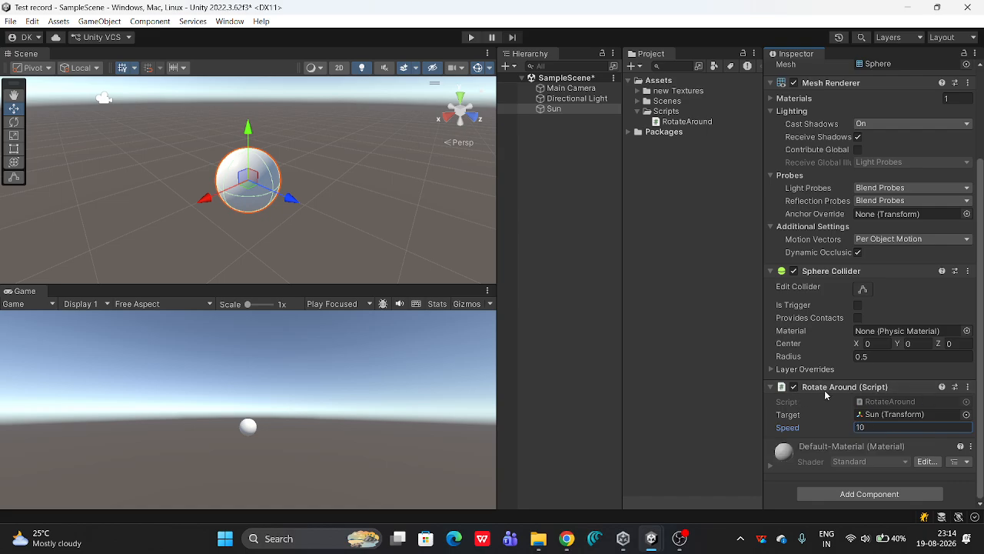
left_click(472, 37)
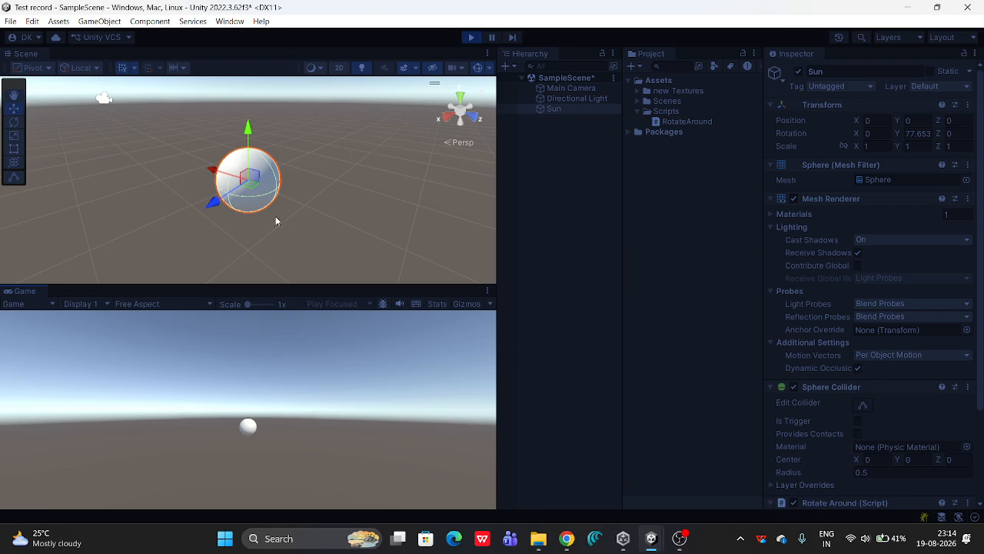
left_click(470, 38)
Open the RotateAround script in Visual Studio and enlarge the code area by shrinking the output area
left_click(687, 122)
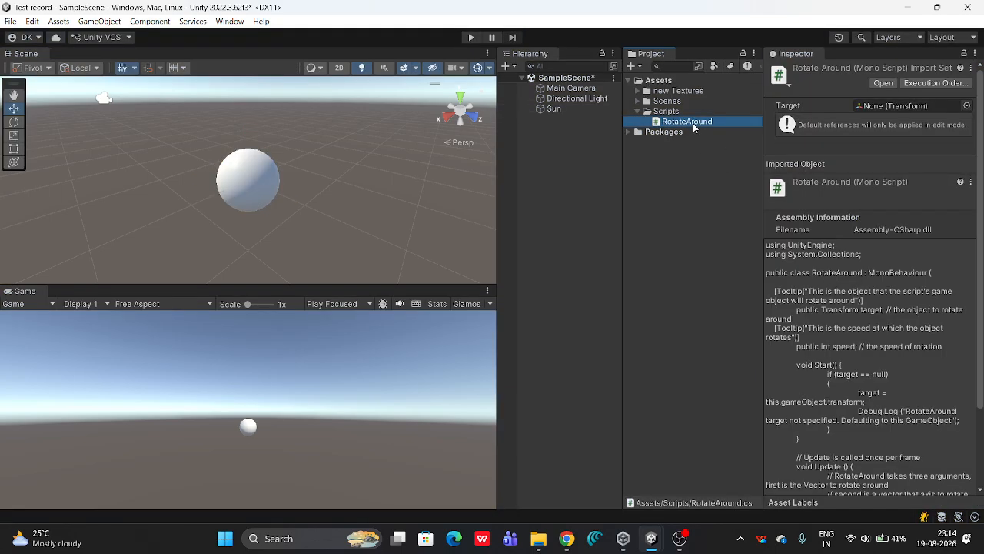
double_click(693, 123)
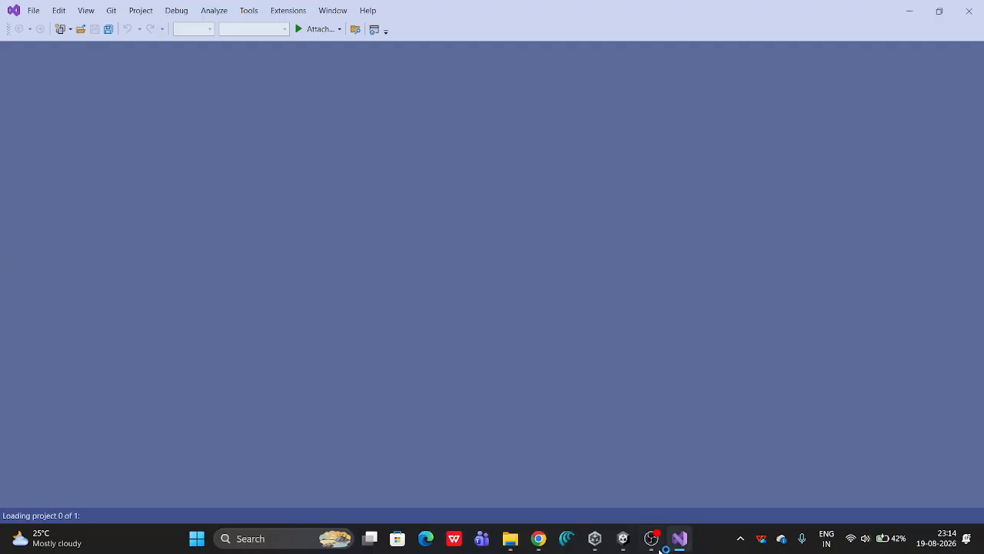
mouse_move(631, 538)
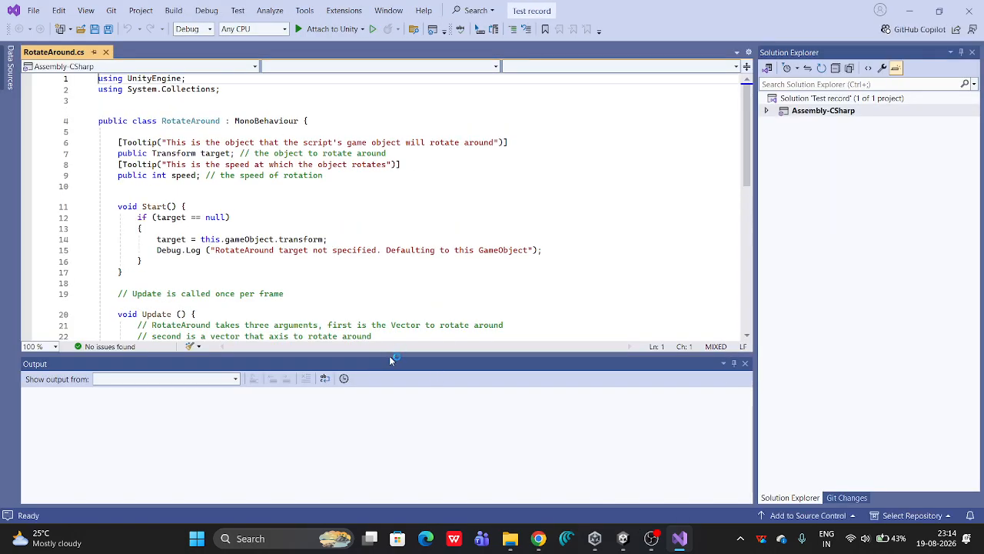
left_click_drag(389, 355, 392, 448)
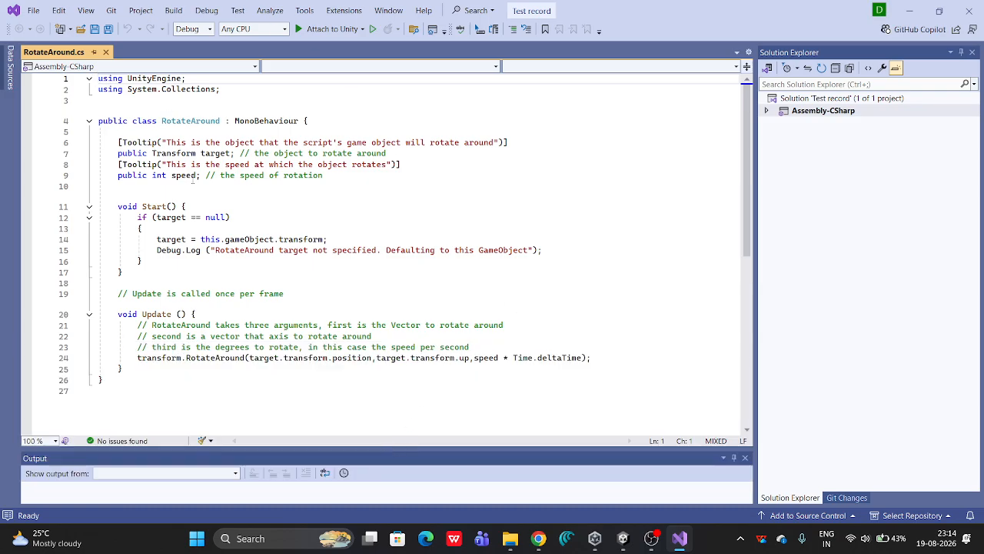
Examine the UnityEngine and System.Collections using lines of the script, and dismiss the Visual Studio update notification
left_click_drag(100, 79, 219, 90)
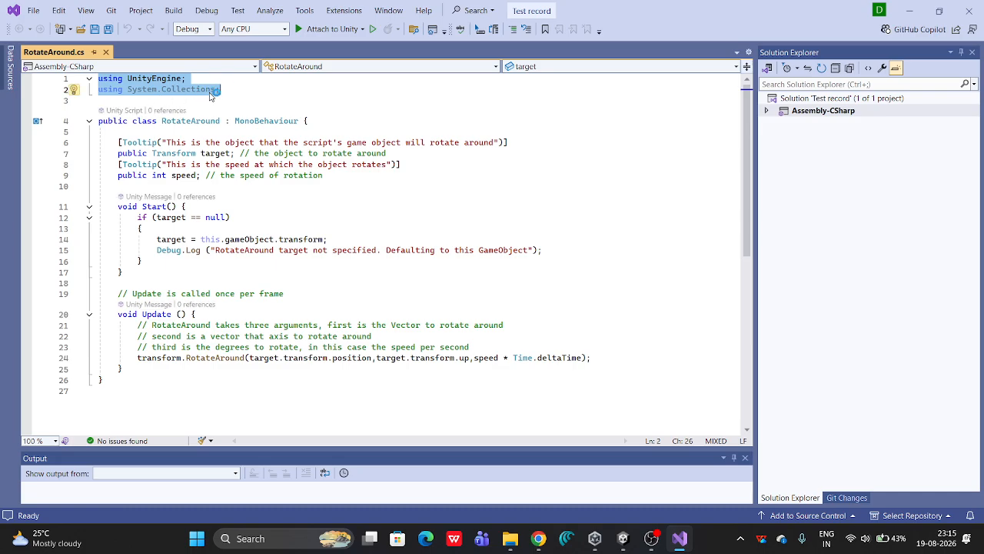
left_click(254, 92)
left_click(182, 80)
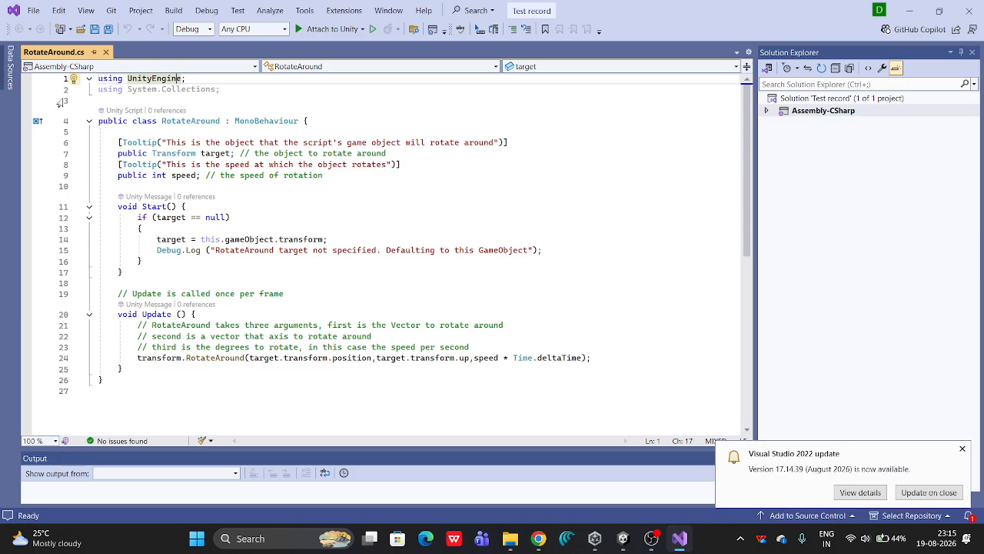
left_click(962, 450)
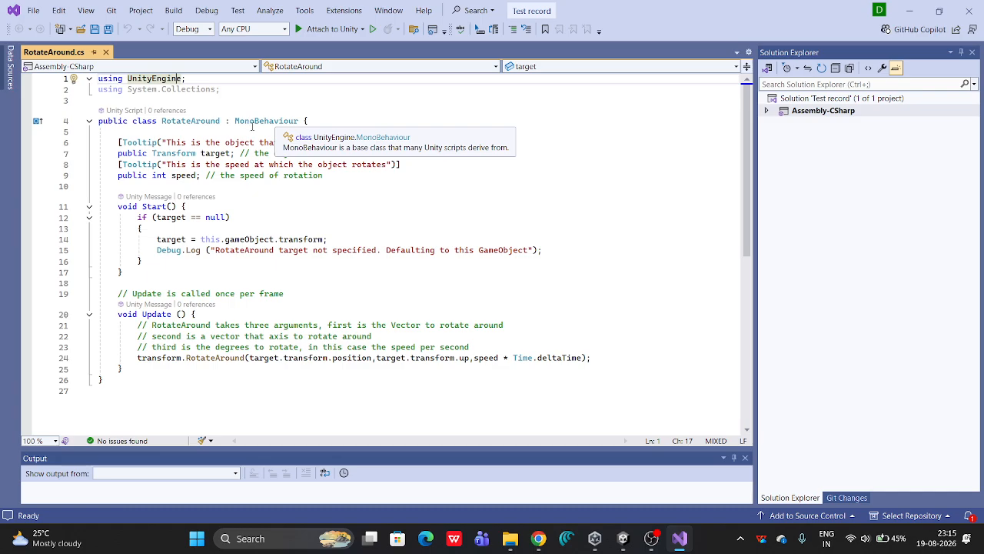
Examine the RotateAround class declaration with its MonoBehaviour base class, the public target and speed fields, and the Start and Update method headers
left_click_drag(235, 121, 301, 120)
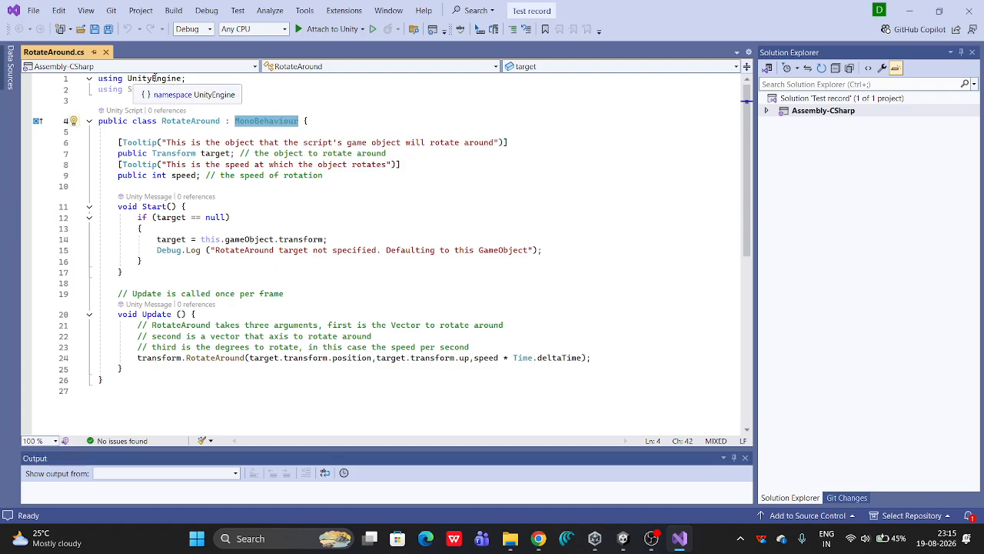
left_click(230, 123)
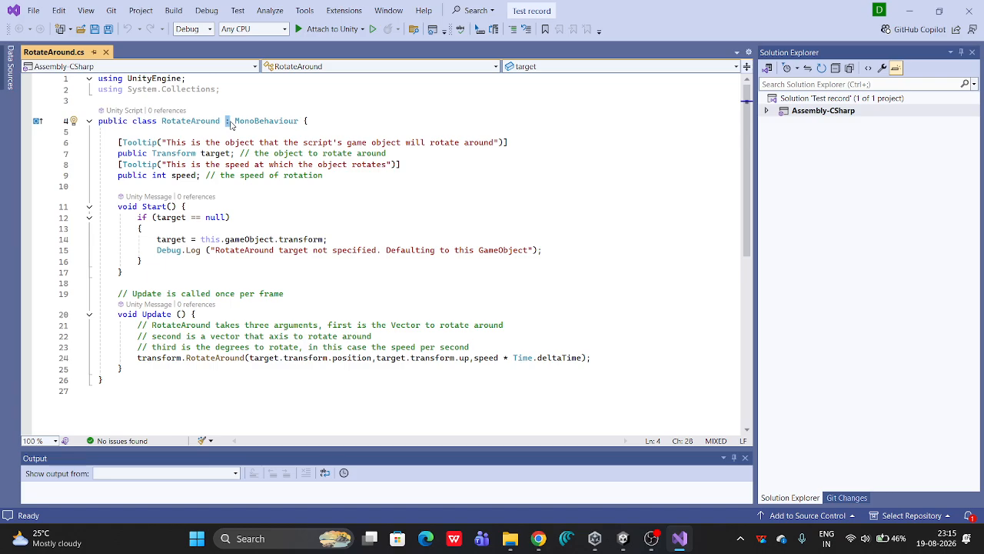
left_click(234, 121)
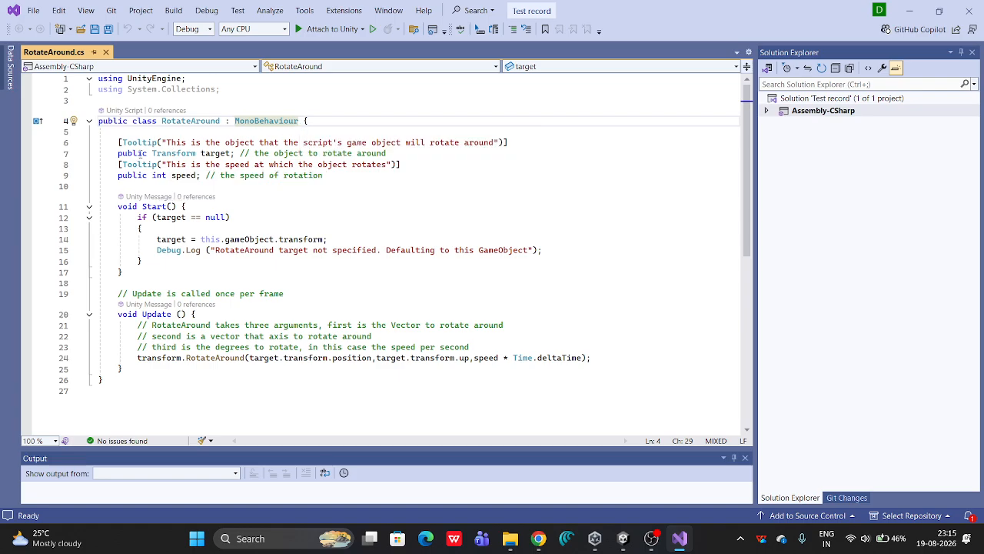
left_click_drag(118, 153, 232, 153)
left_click_drag(119, 175, 198, 176)
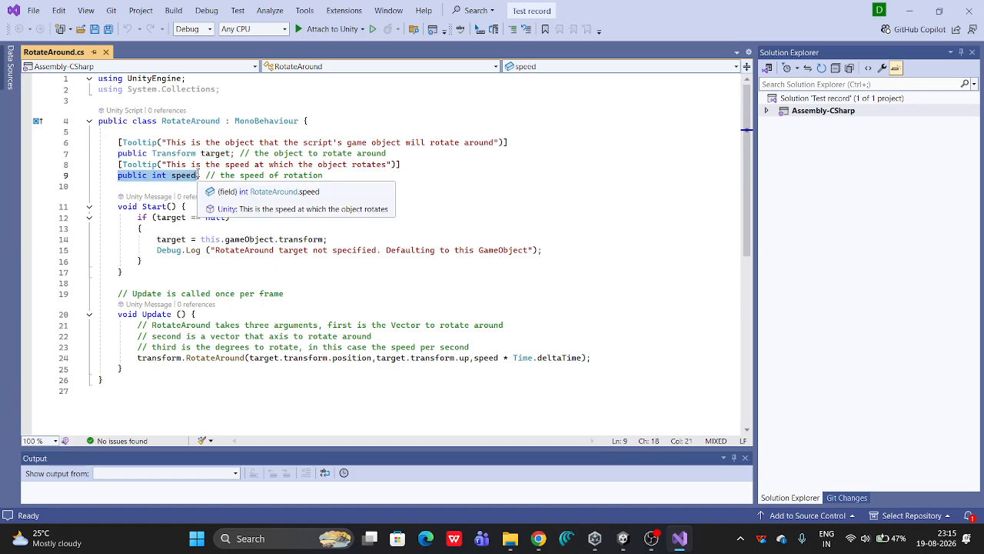
left_click(171, 175)
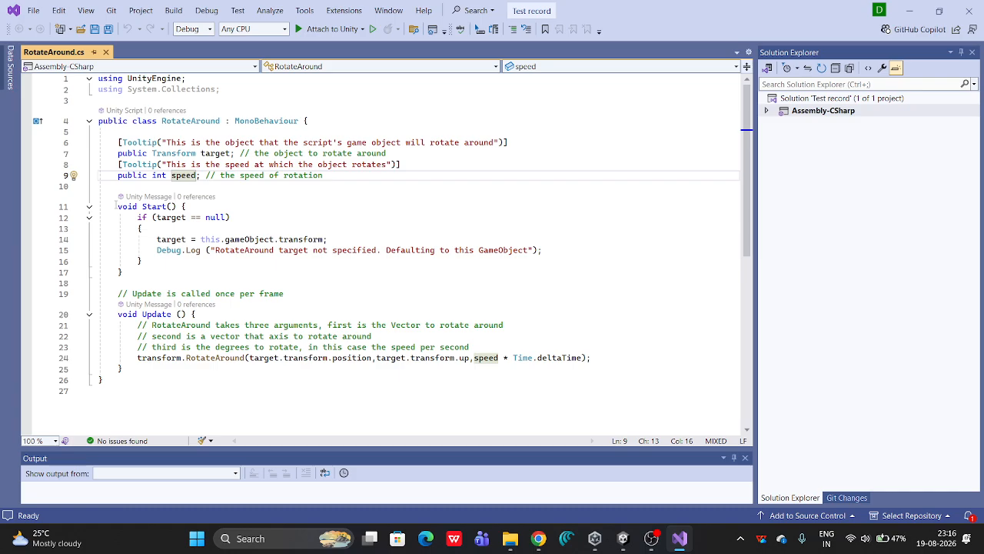
left_click_drag(115, 206, 182, 206)
left_click_drag(117, 314, 178, 313)
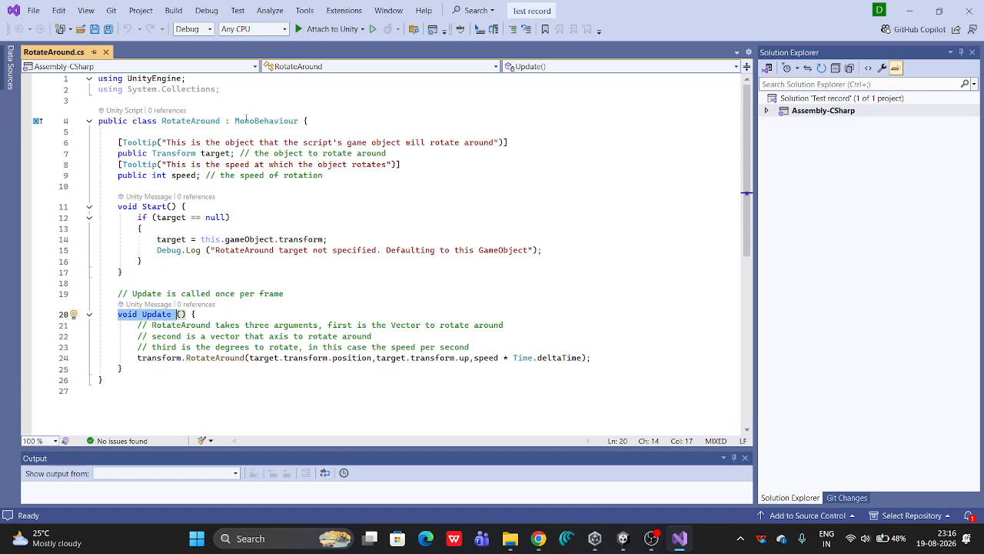
left_click_drag(236, 120, 301, 116)
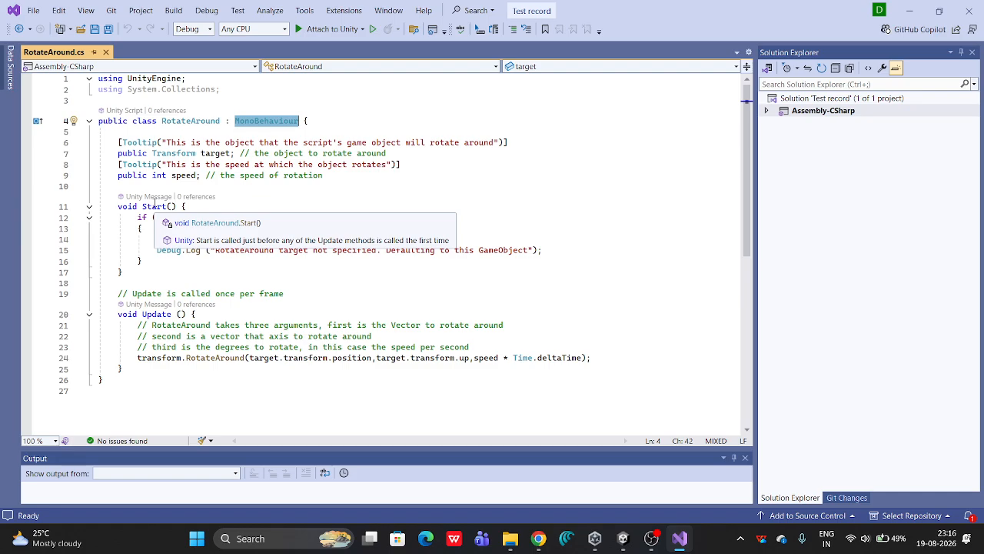
Examine the Start method's target assignment to this.gameObject.transform and its Debug.Log line
mouse_move(160, 209)
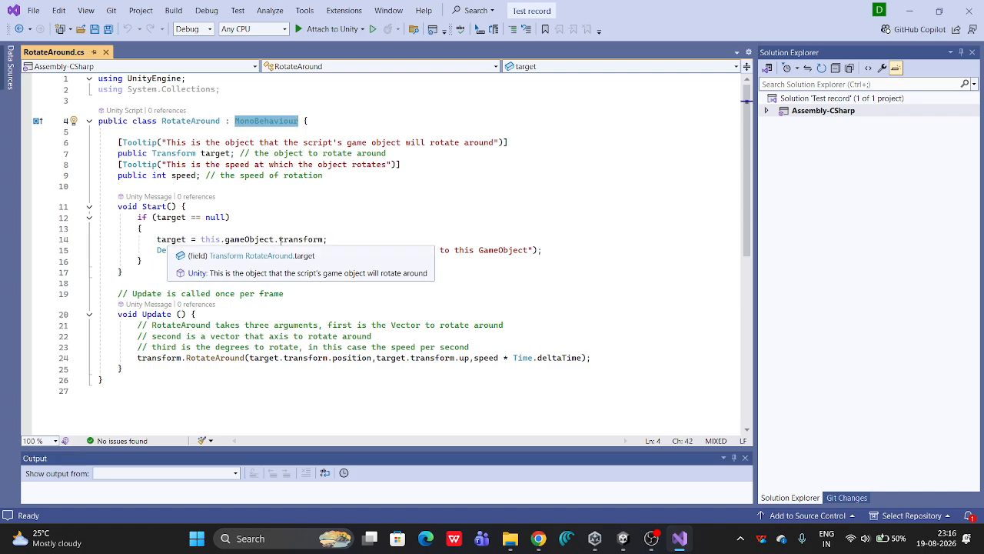
mouse_move(175, 252)
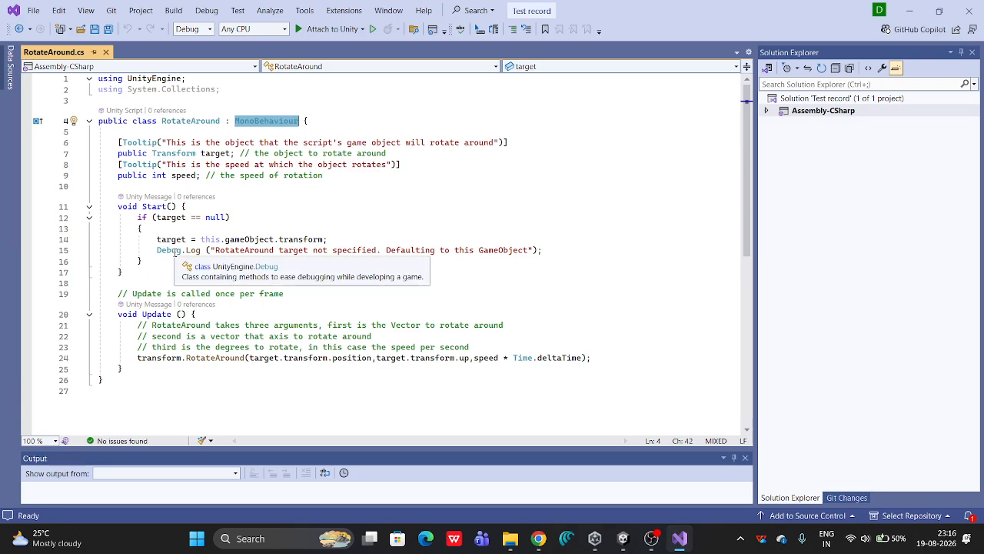
left_click_drag(157, 249, 547, 250)
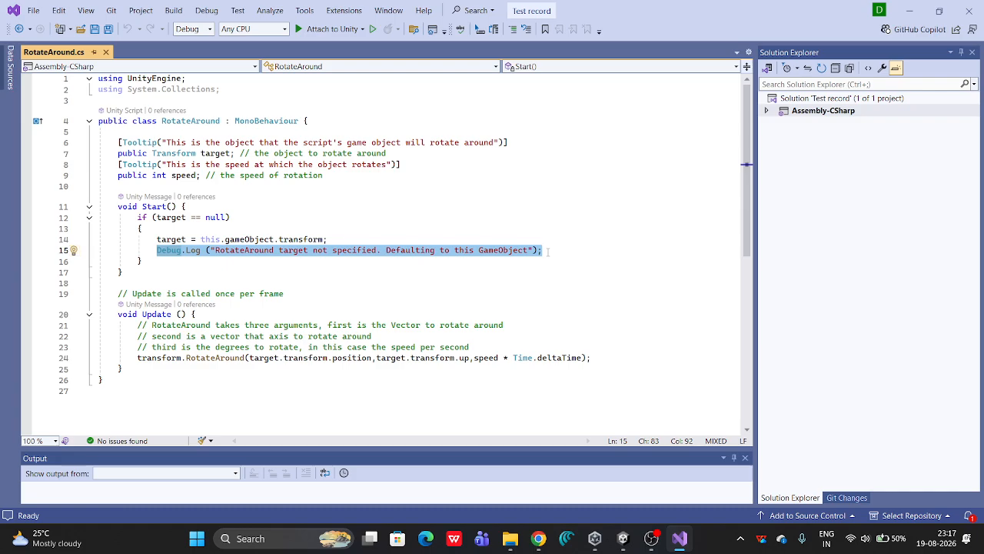
left_click(548, 250)
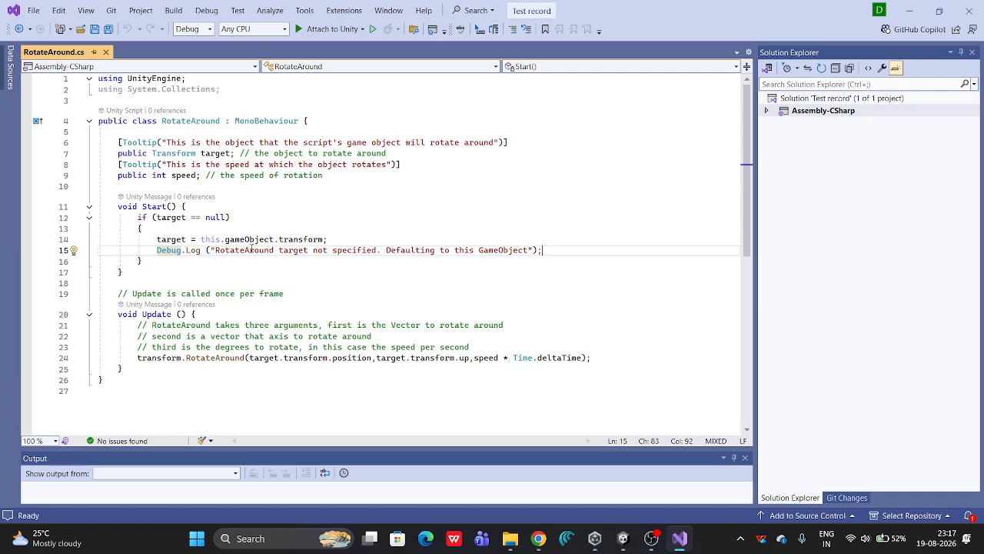
left_click_drag(156, 251, 543, 251)
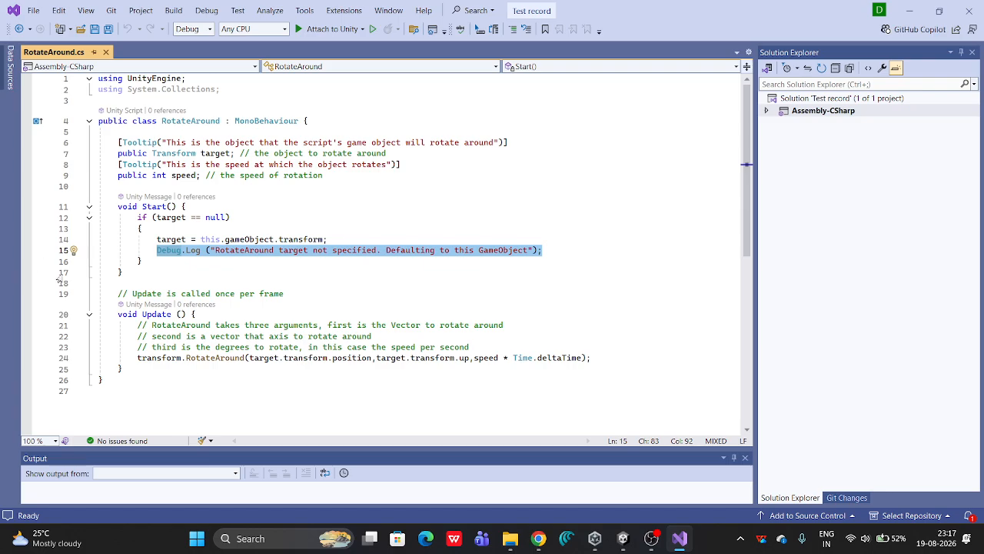
Examine the transform.RotateAround call in the Update method, including the method name and its Time.deltaTime factor
left_click(137, 359)
left_click_drag(138, 358, 641, 357)
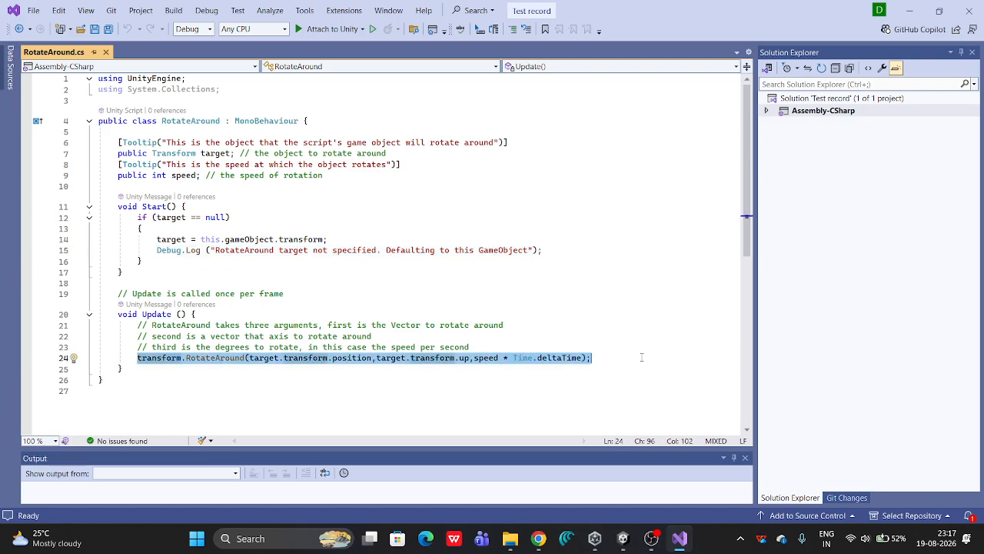
left_click(186, 358)
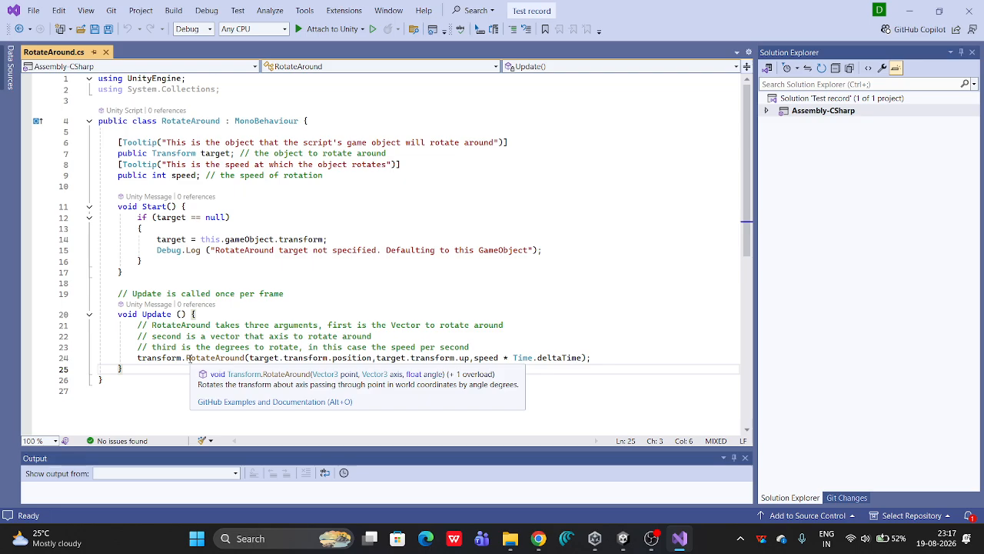
left_click_drag(186, 358, 231, 359)
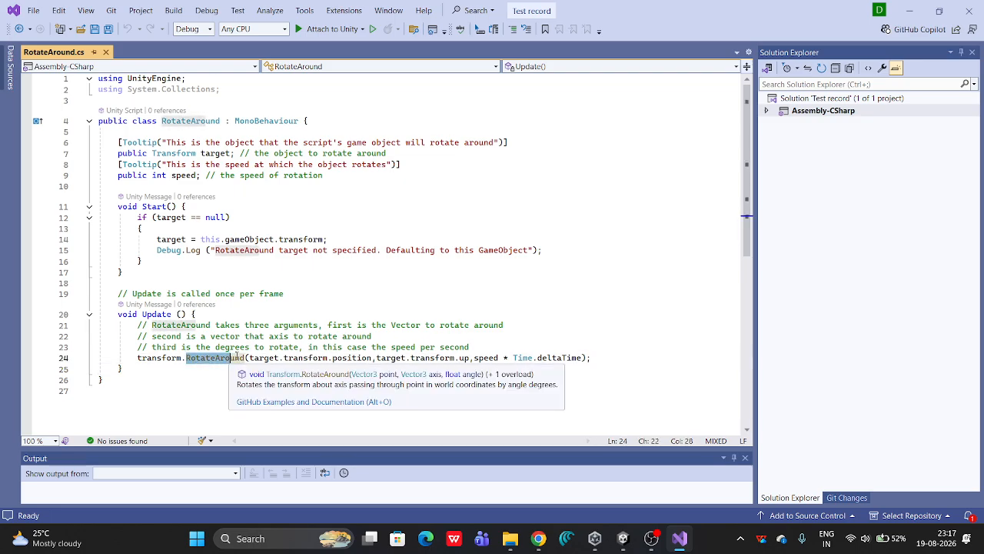
key("shift+Right")
key("shift+Right")
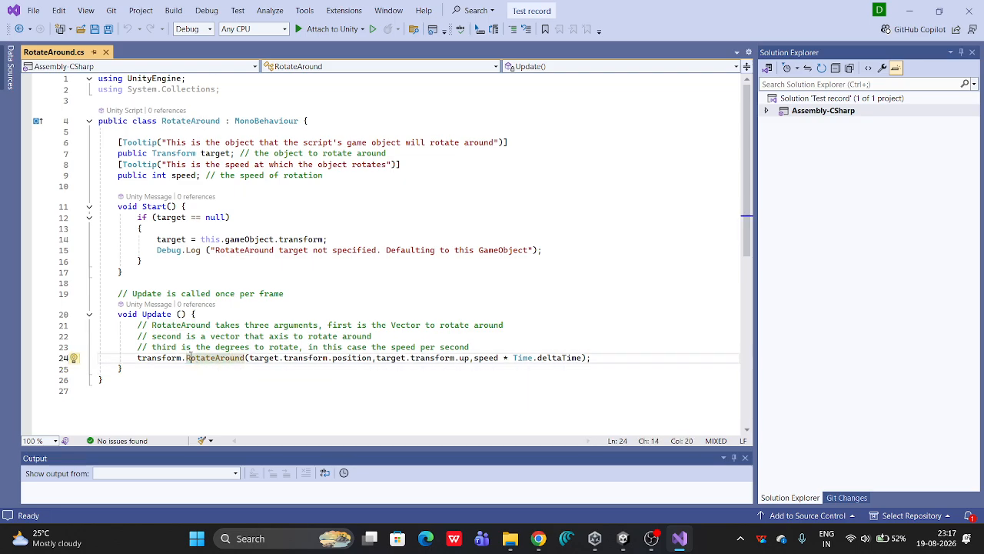
left_click(260, 376)
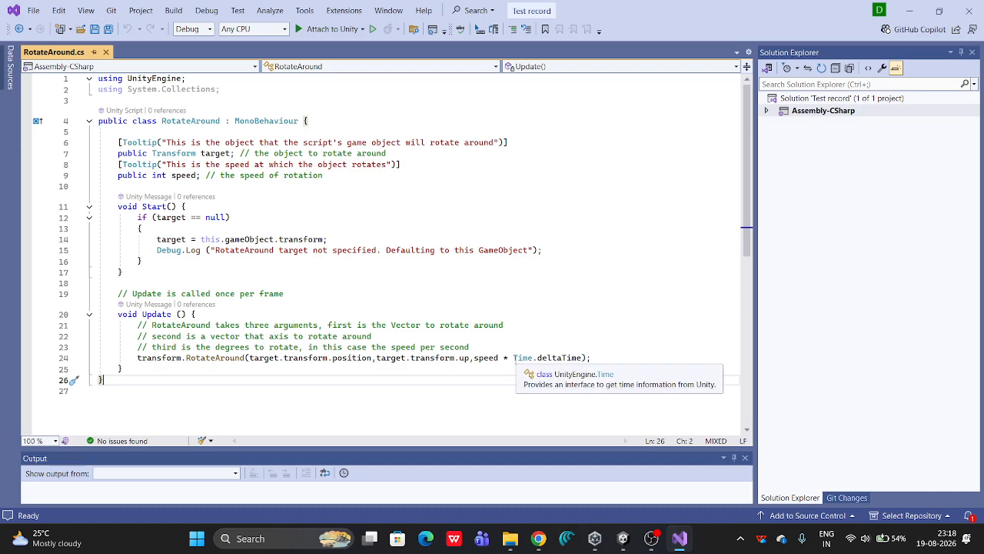
left_click_drag(513, 357, 578, 351)
left_click(568, 380)
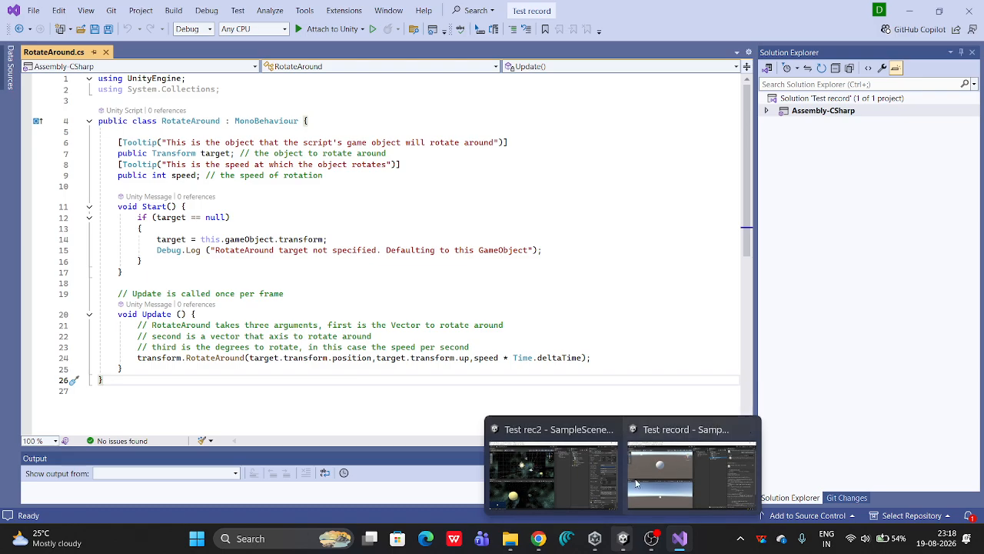
left_click_drag(513, 358, 583, 358)
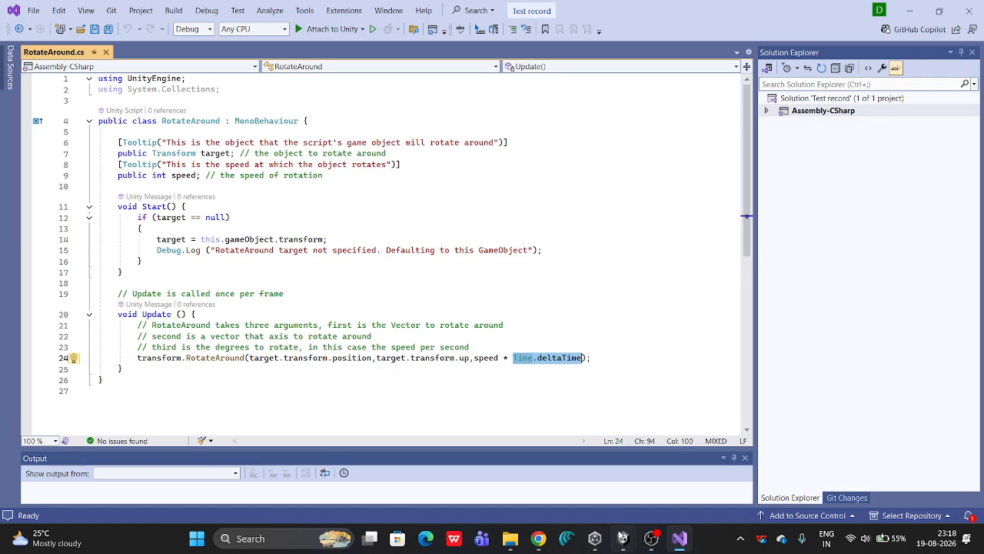
Switch to Unity's Test record project and reset the Sun's Rotate Around speed to 0
mouse_move(623, 542)
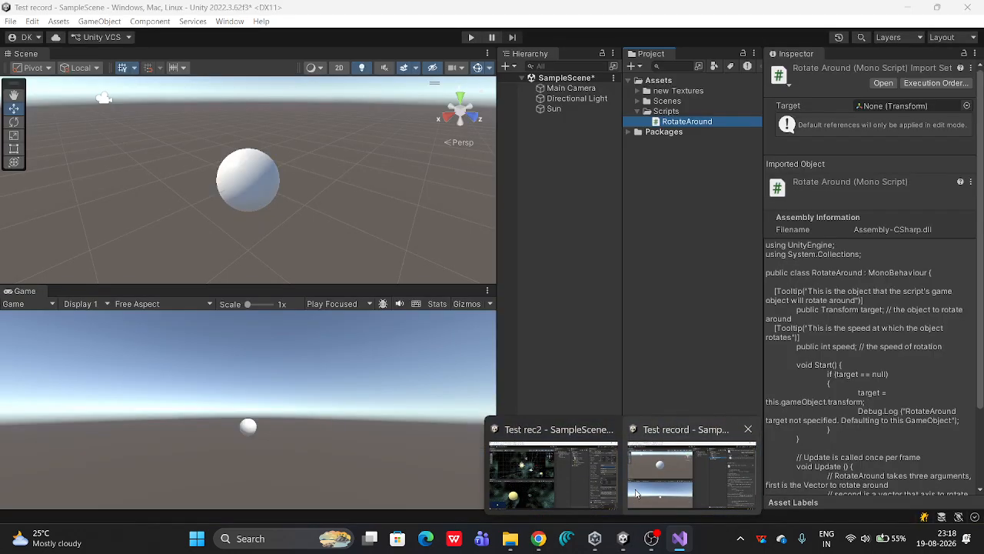
left_click(638, 495)
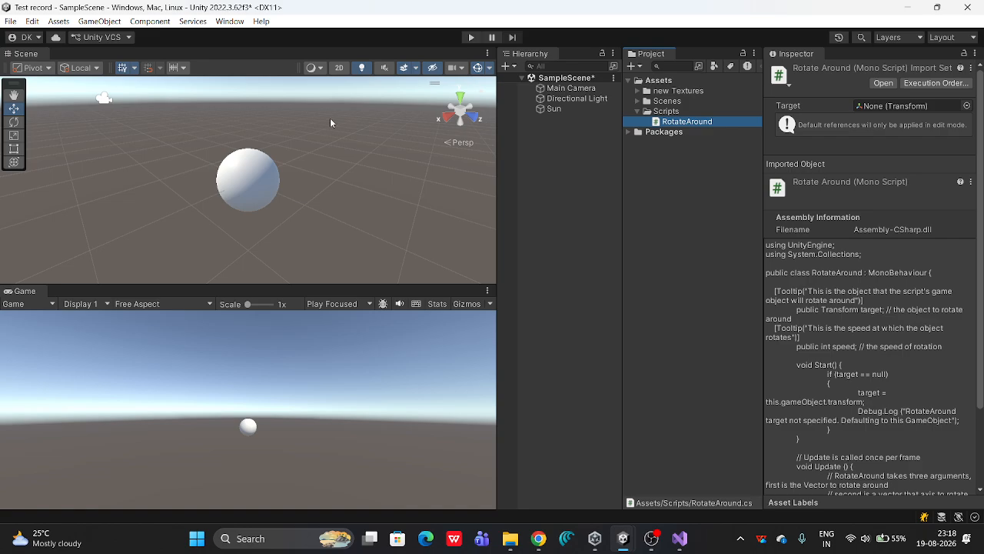
left_click(551, 108)
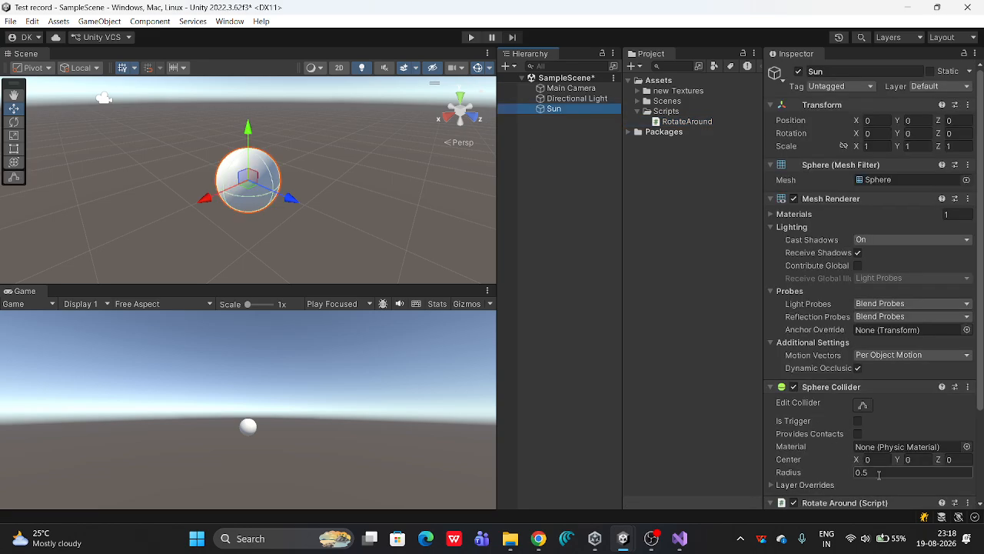
scroll(981, 475, "down", 3)
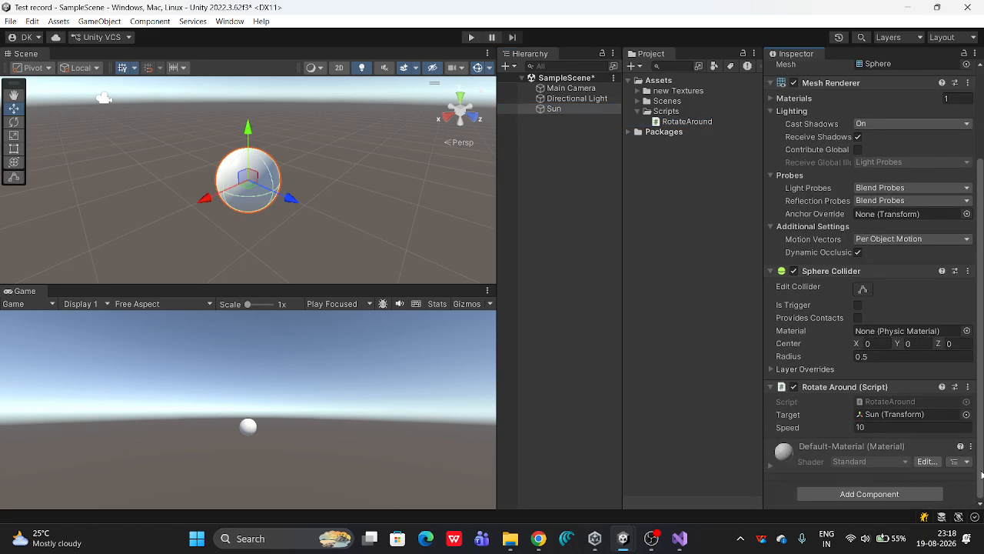
left_click(887, 427)
key("BackSpace")
left_click(720, 406)
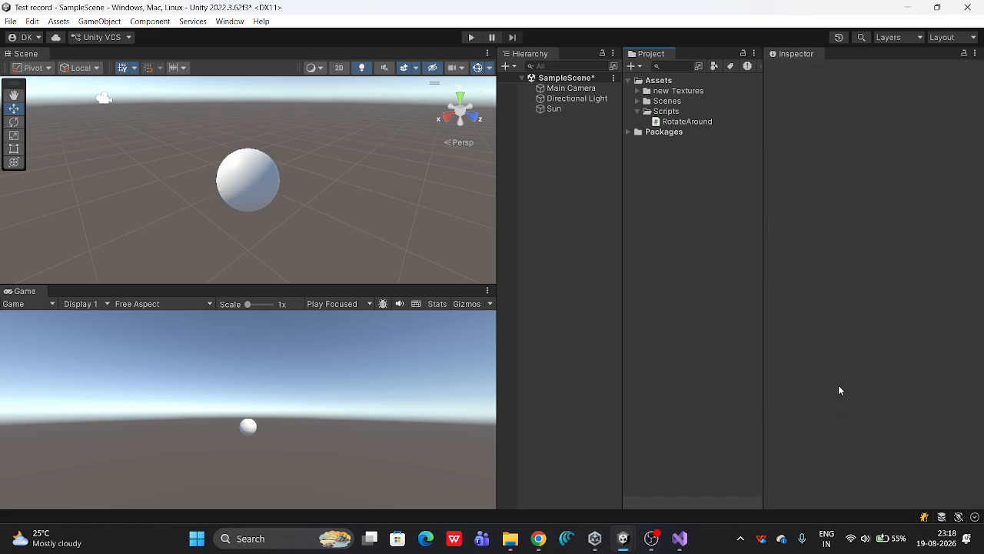
left_click(573, 109)
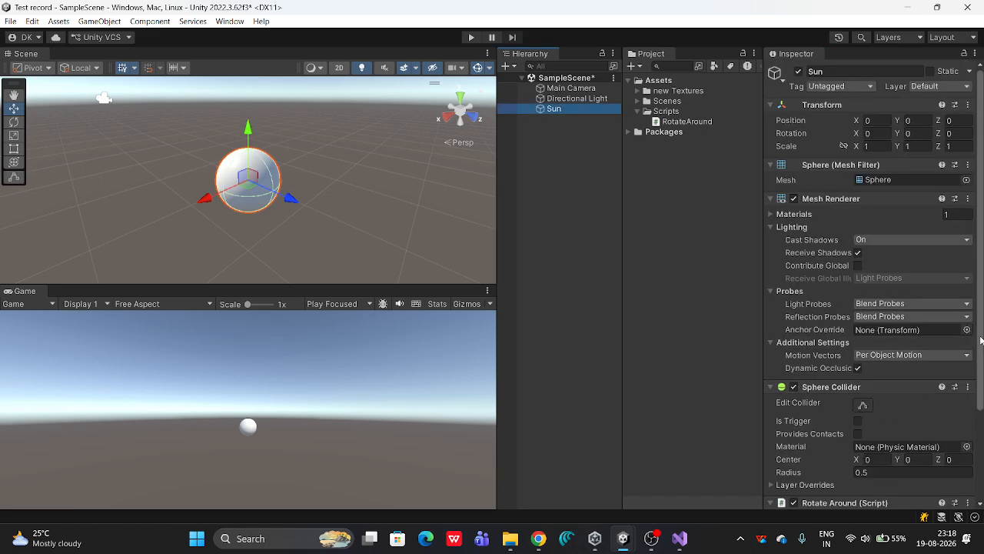
scroll(980, 343, "down", 3)
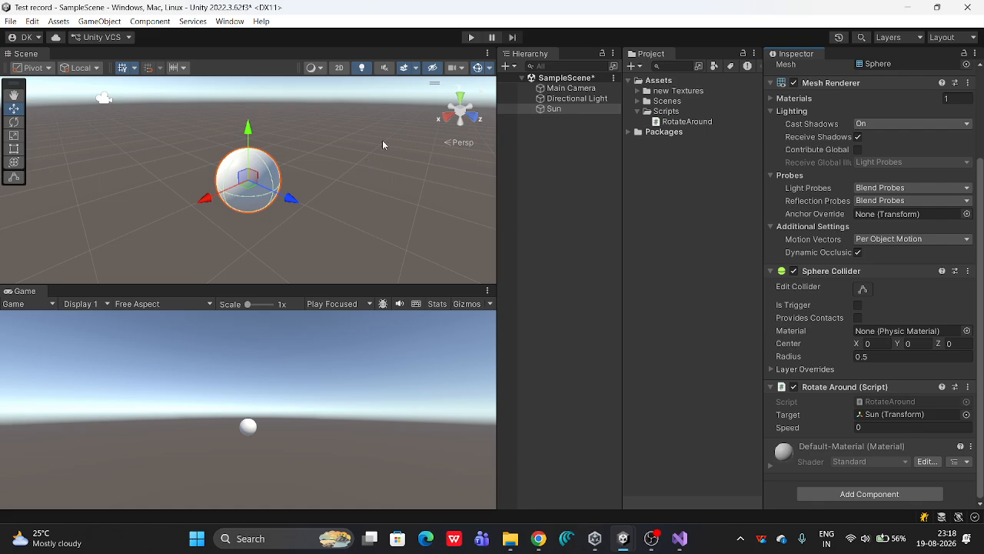
Test the Sun's behaviour at zero speed in two short play runs, stopping each one
left_click(473, 38)
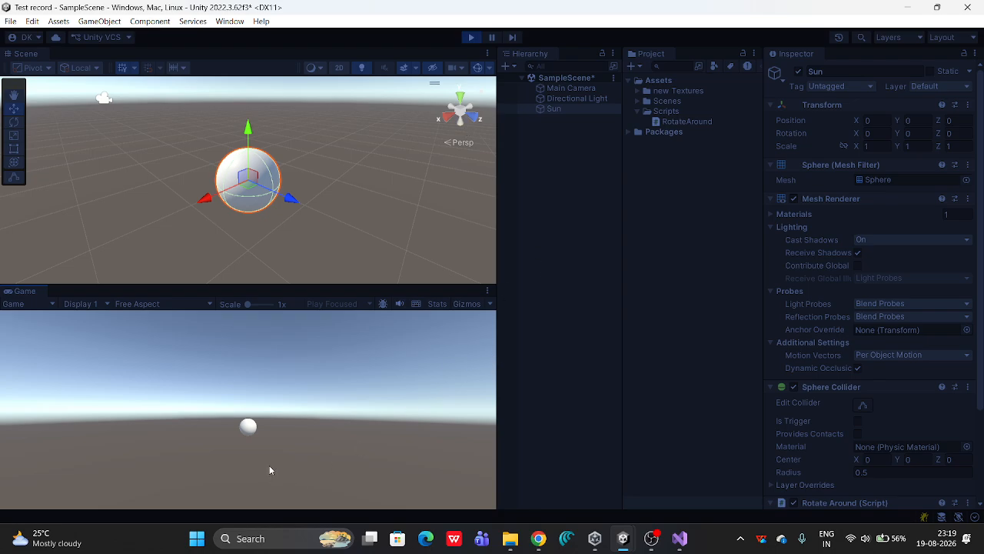
scroll(977, 329, "down", 3)
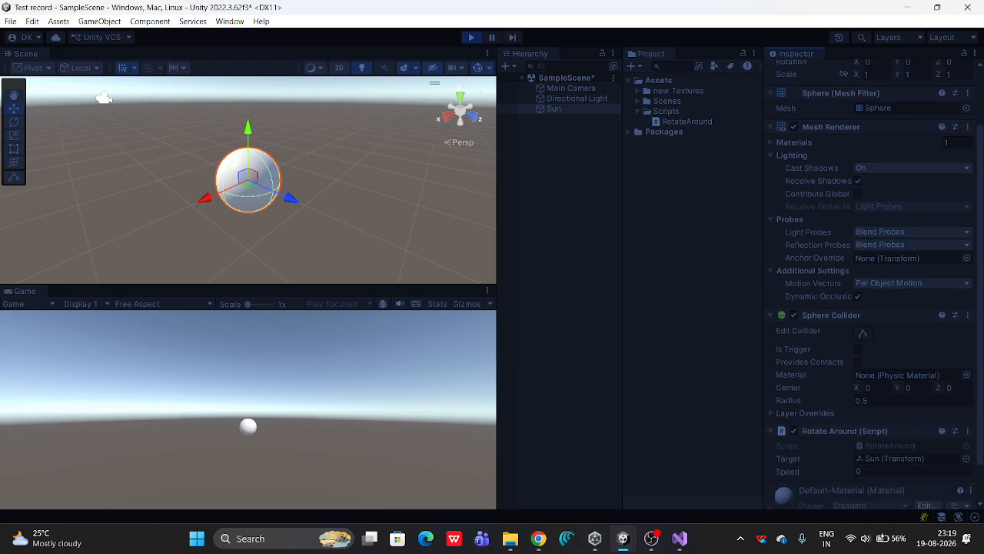
scroll(979, 358, "down", 2)
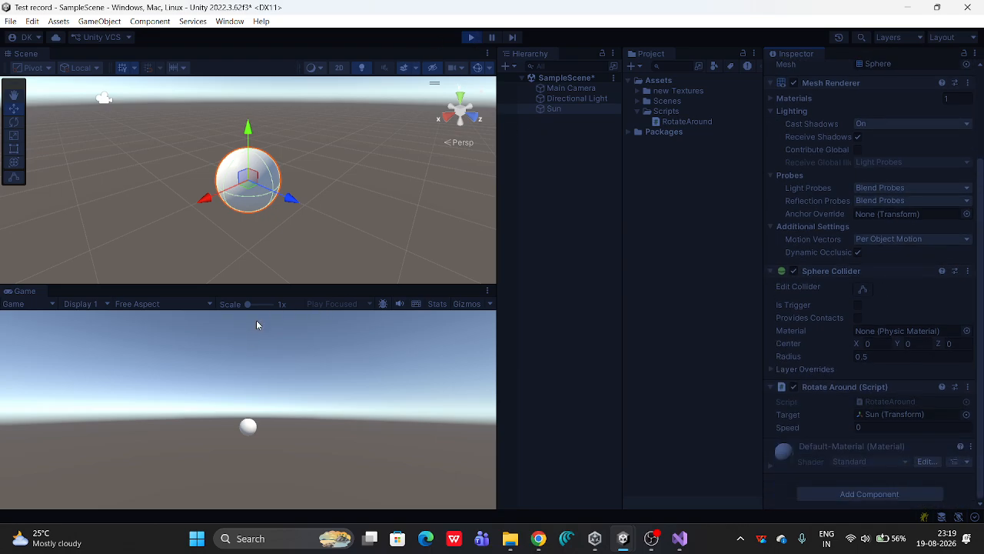
left_click(473, 40)
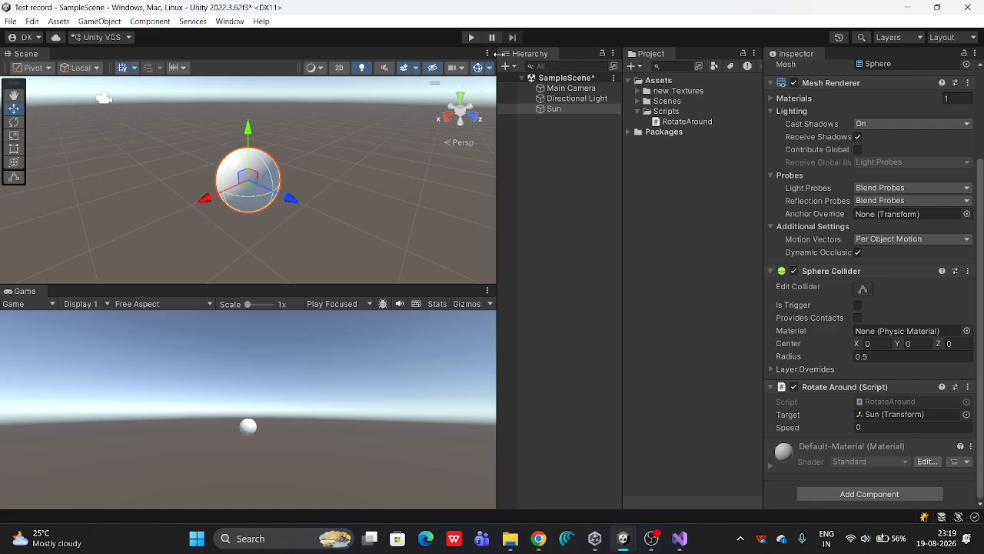
left_click(471, 38)
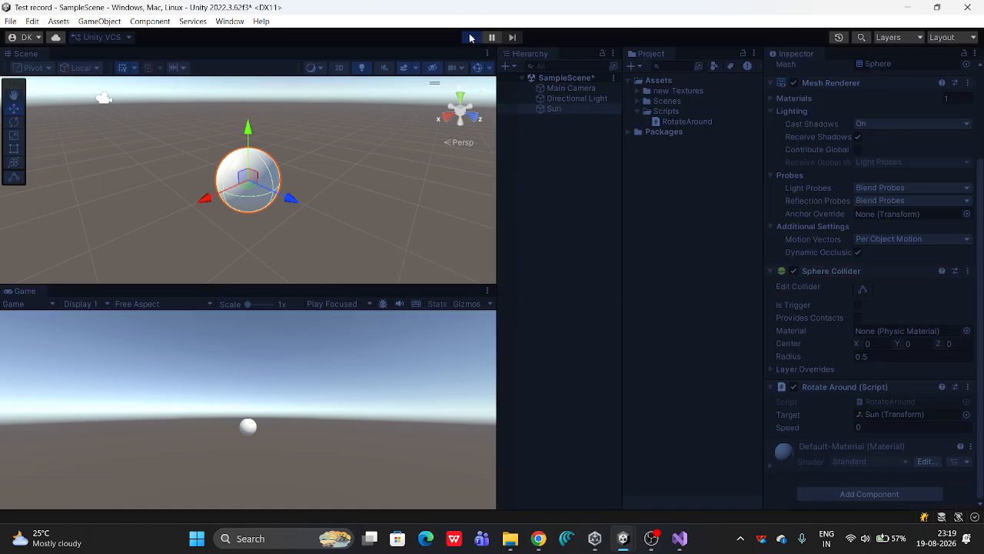
left_click(470, 37)
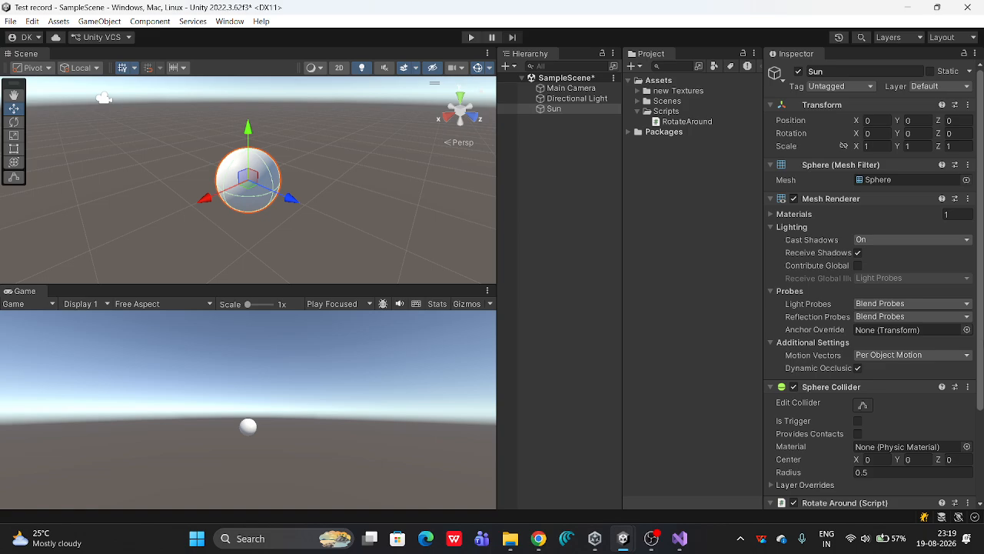
Set the target of the Sun's Rotate Around script to None
scroll(982, 350, "down", 5)
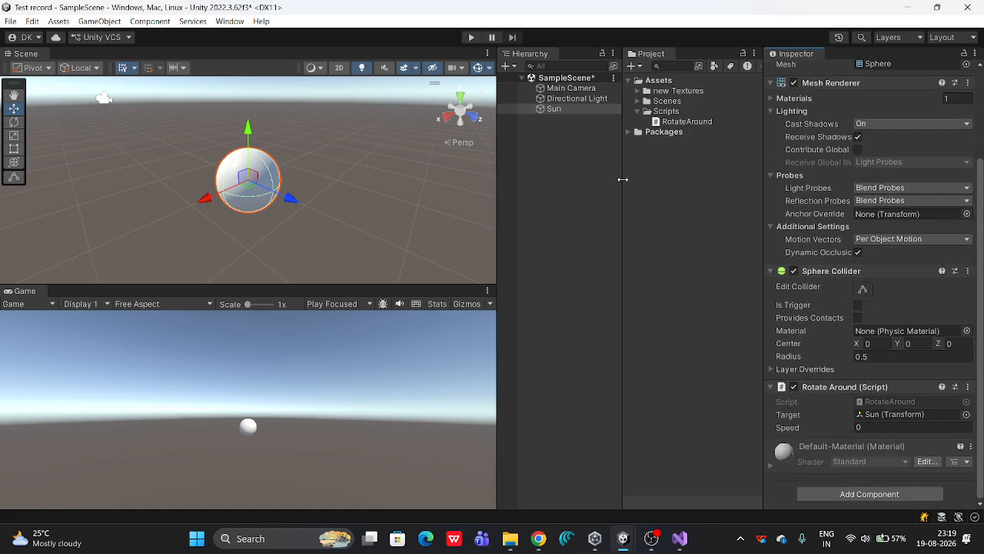
mouse_move(956, 421)
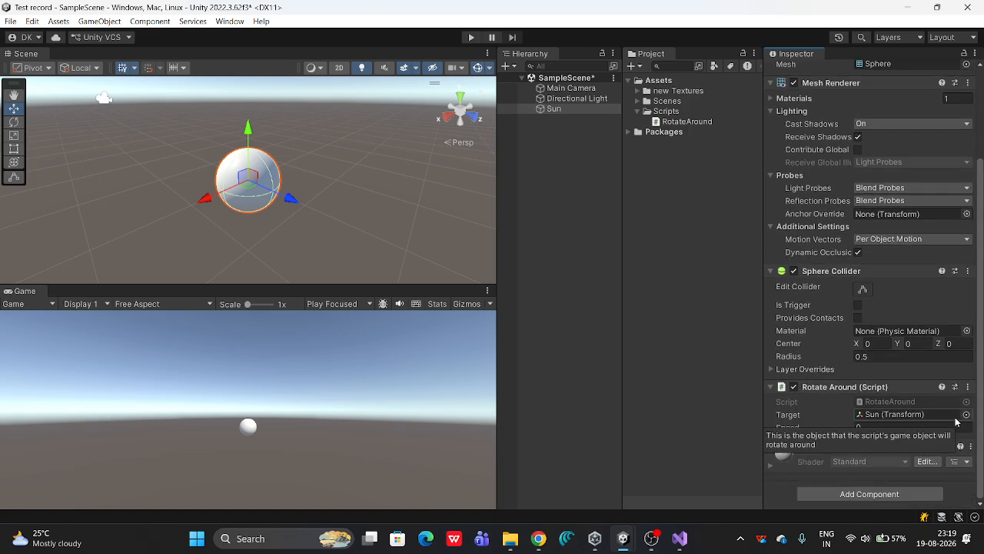
left_click(966, 414)
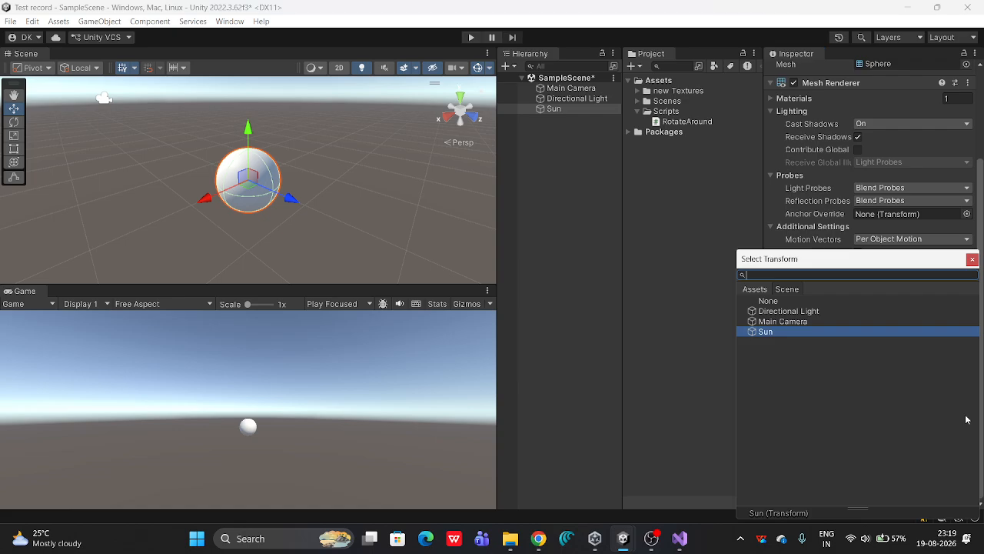
left_click(765, 301)
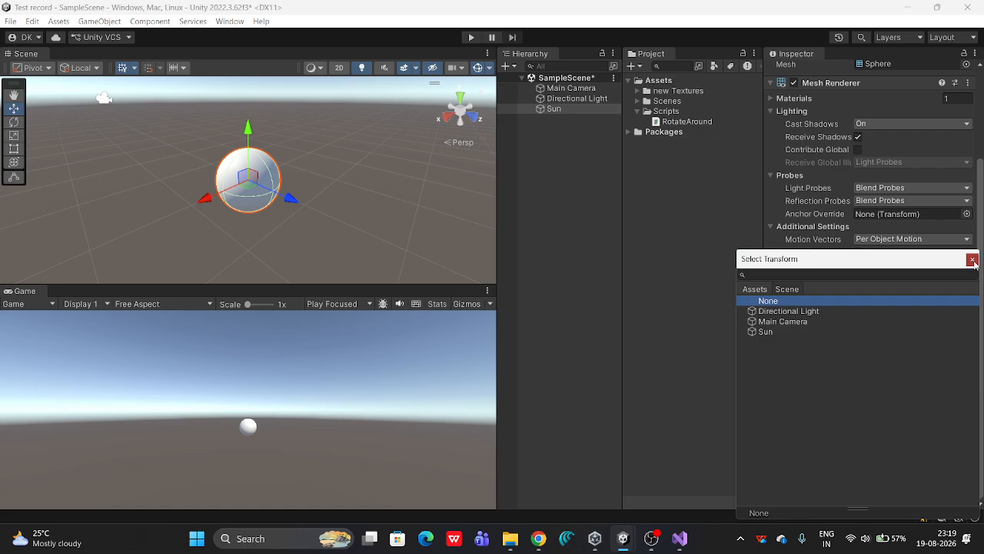
left_click(972, 259)
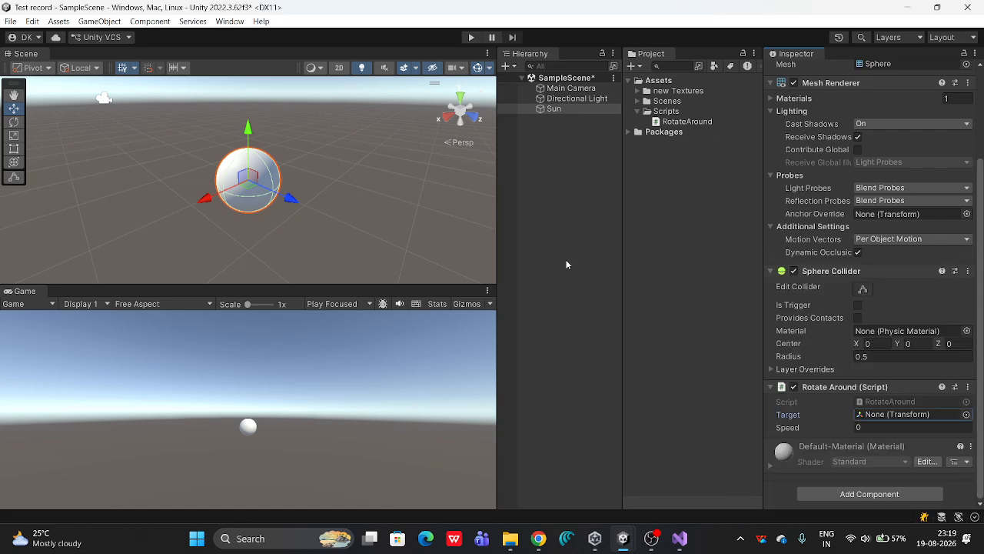
Test the script's fallback with no target assigned in a play run, check the Rotate Around target, and stop the run
left_click(472, 37)
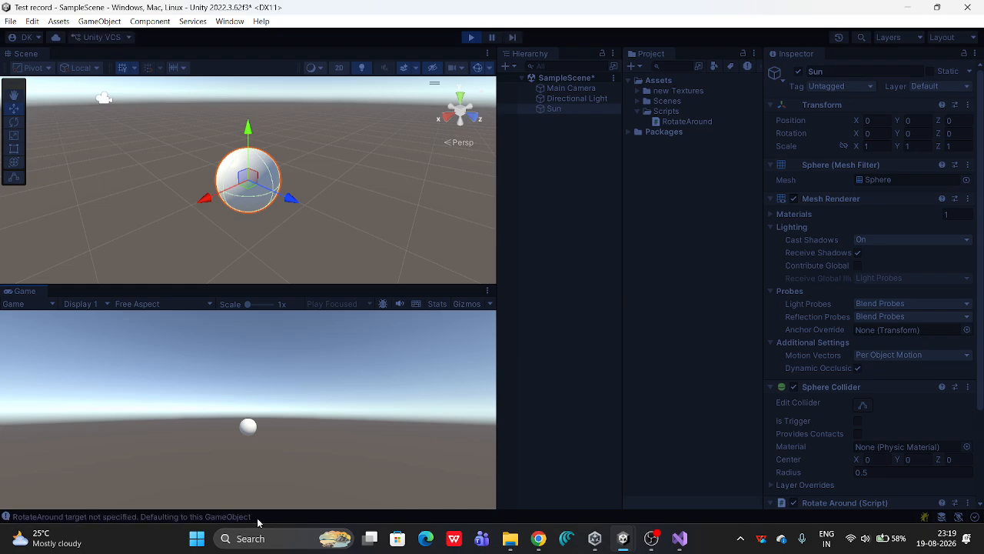
scroll(921, 416, "down", 4)
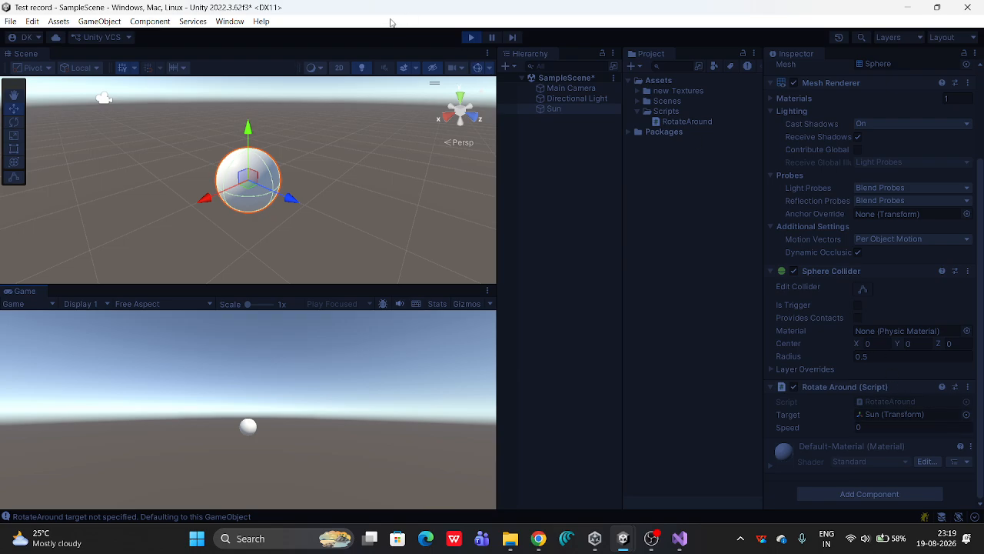
left_click(472, 38)
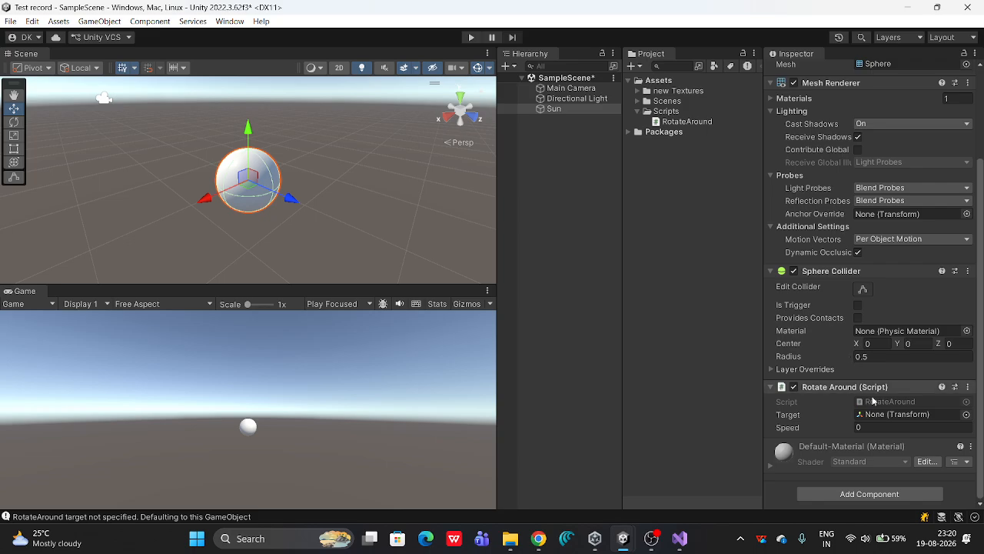
Set the Sun's Rotate Around target to Sun and its speed to 100
left_click(967, 415)
left_click(769, 333)
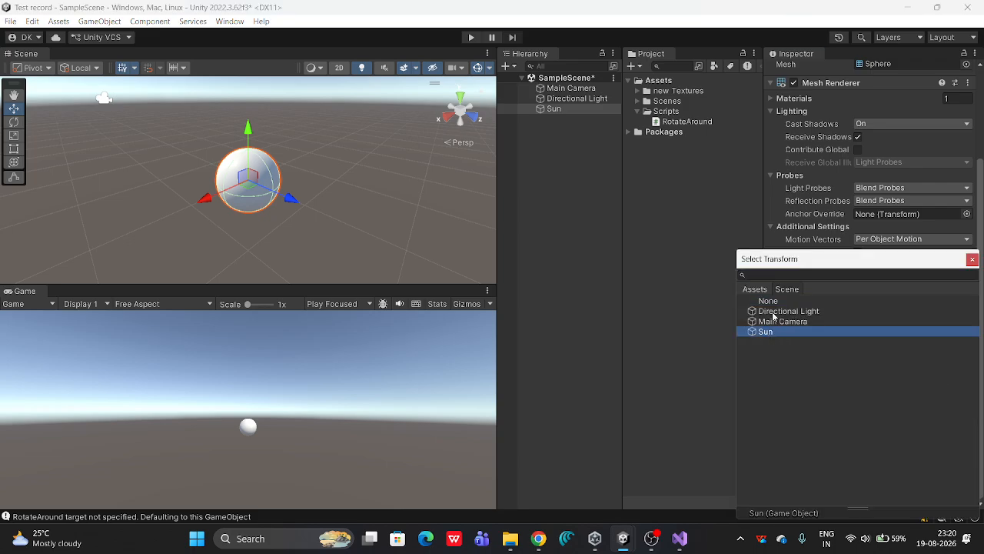
left_click(973, 259)
left_click(873, 426)
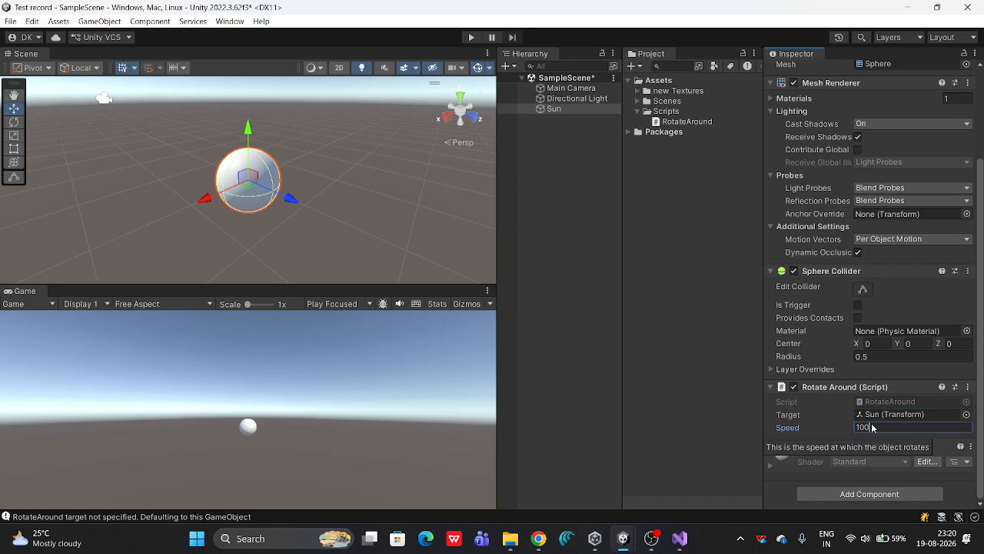
Test the Sun's spin in a short play run, stop it, and reselect the Sun
left_click(472, 37)
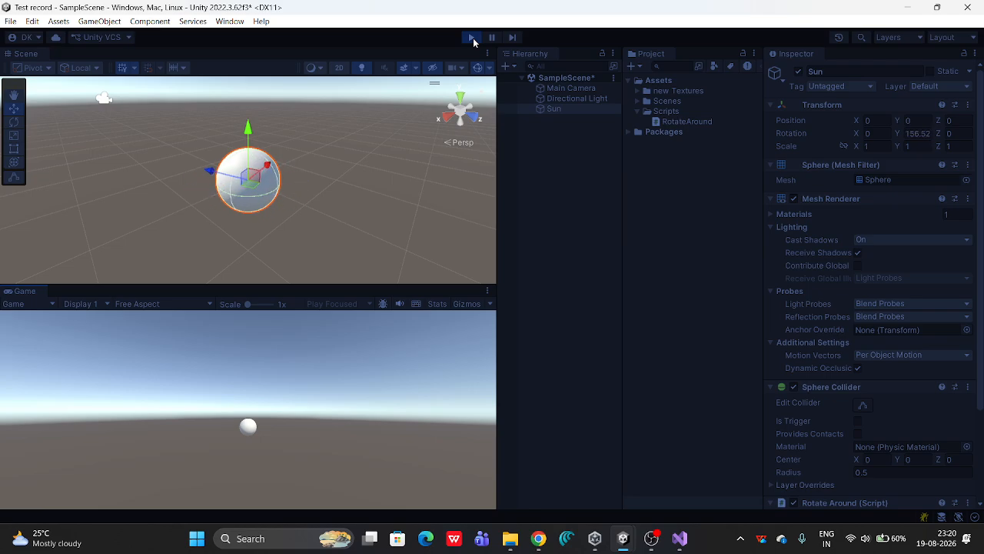
left_click(473, 38)
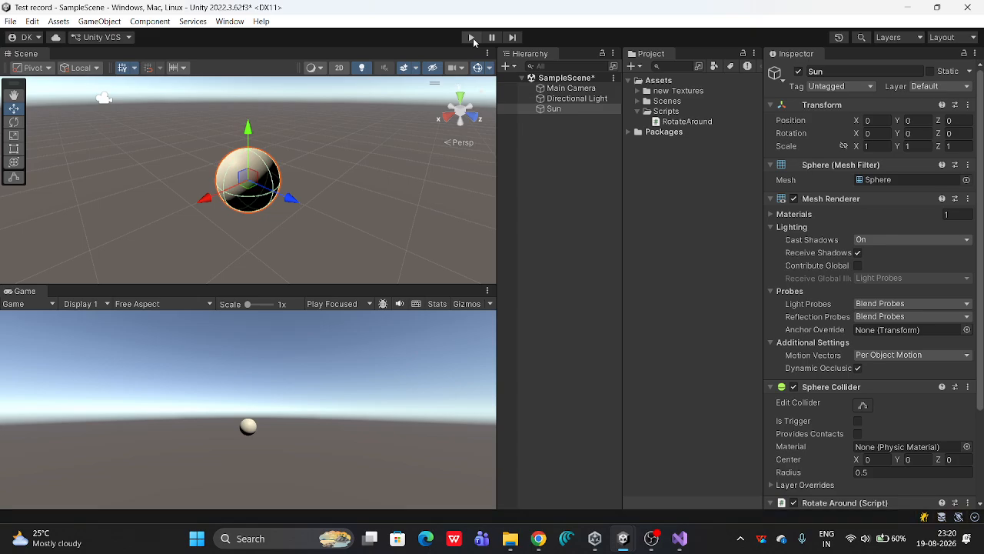
left_click(573, 181)
left_click(576, 108)
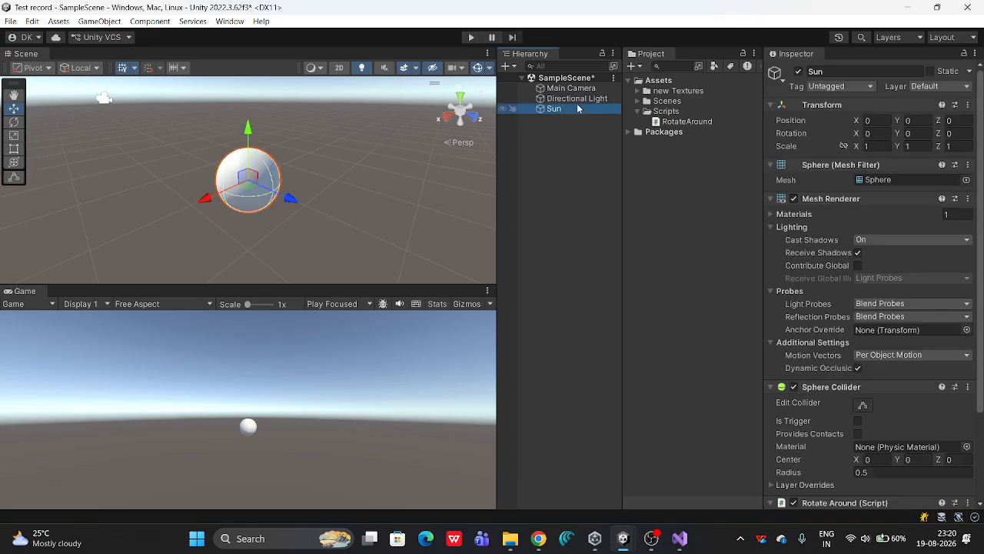
Apply SunTexture from the new Textures folder to the Sun sphere in the scene
left_click(638, 111)
left_click(639, 91)
left_click(678, 133)
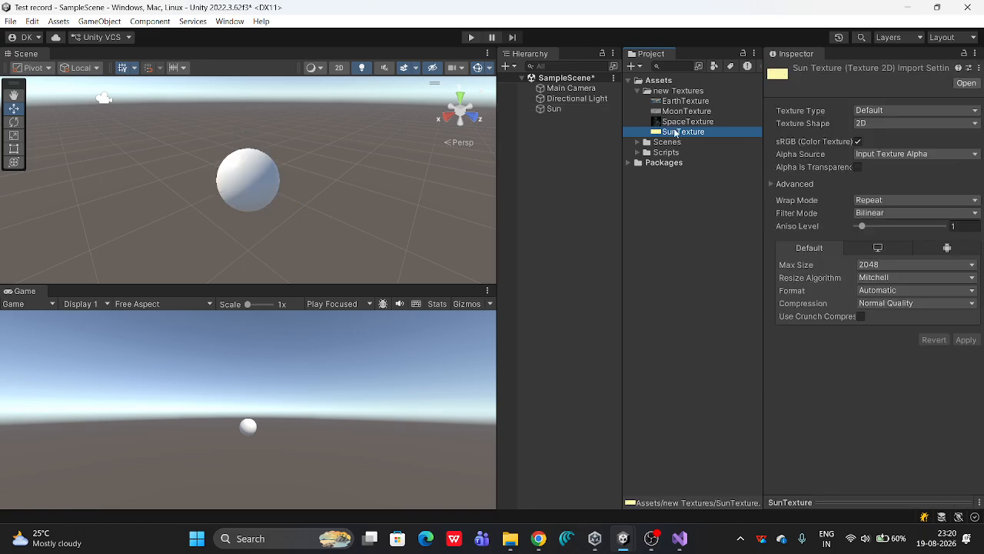
left_click_drag(676, 133, 259, 177)
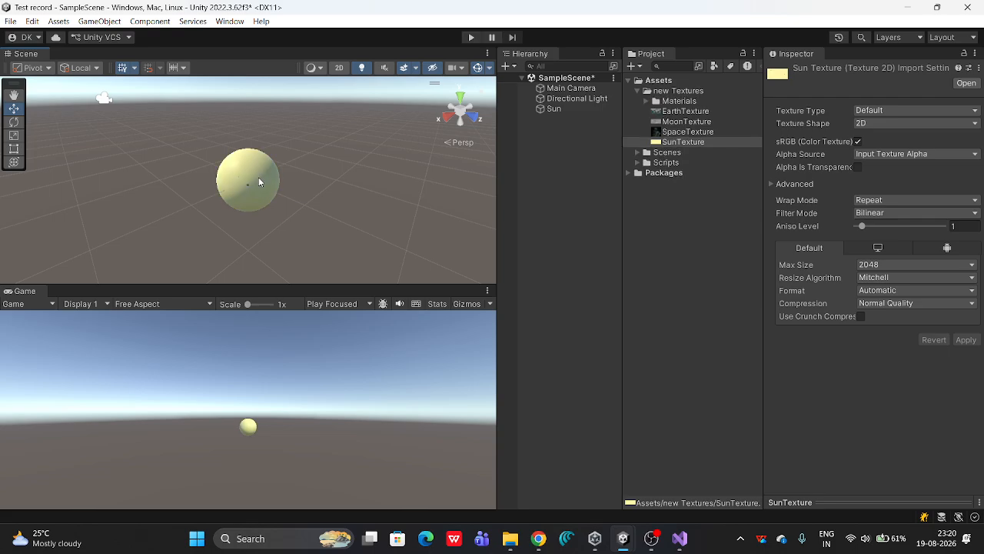
Inspect the SunTexture material in the Materials folder and check the textured Sun in a short play run
left_click(646, 101)
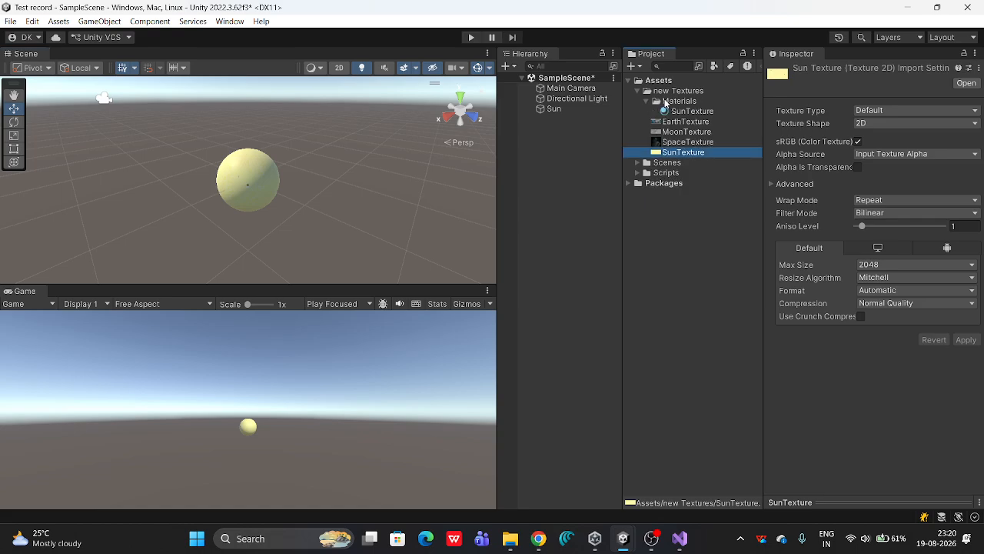
left_click(682, 101)
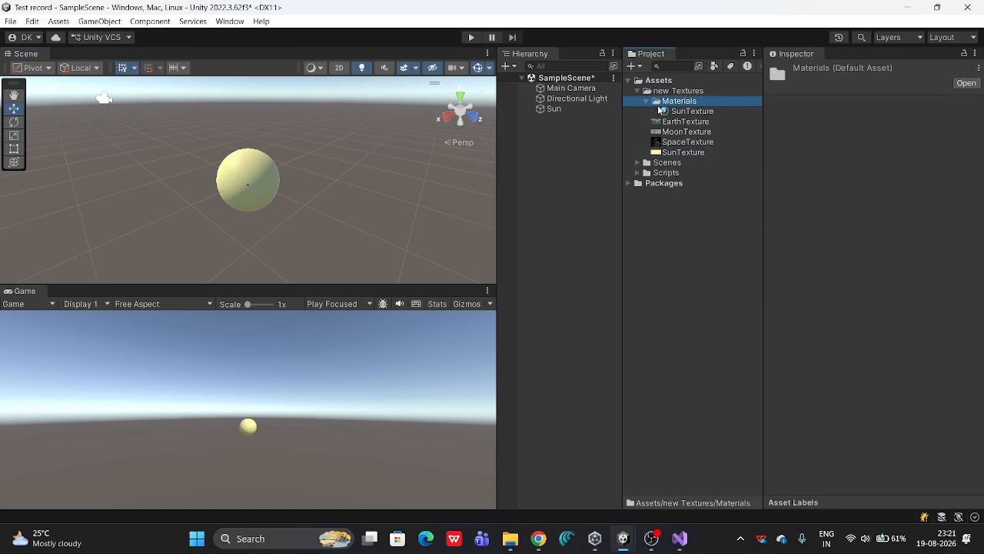
left_click(692, 111)
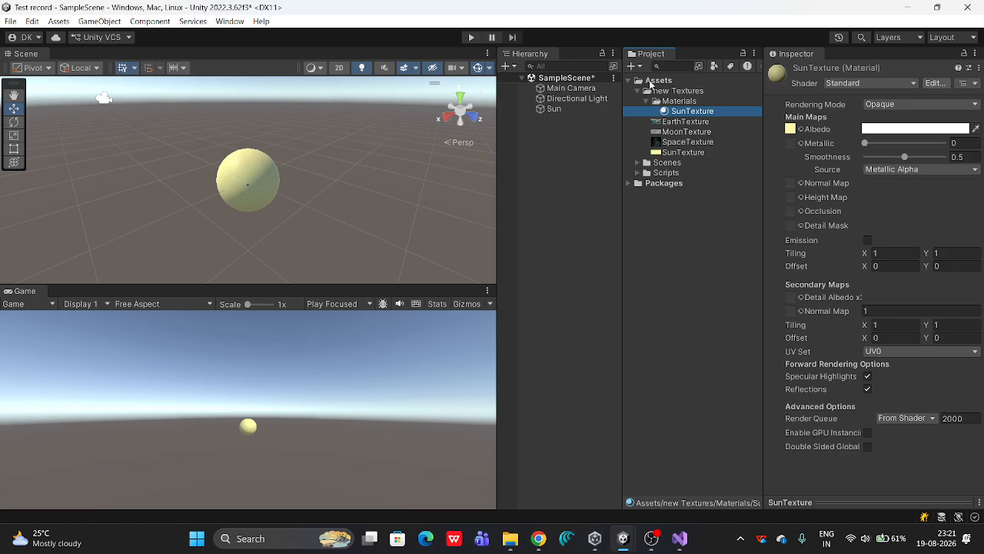
left_click(473, 40)
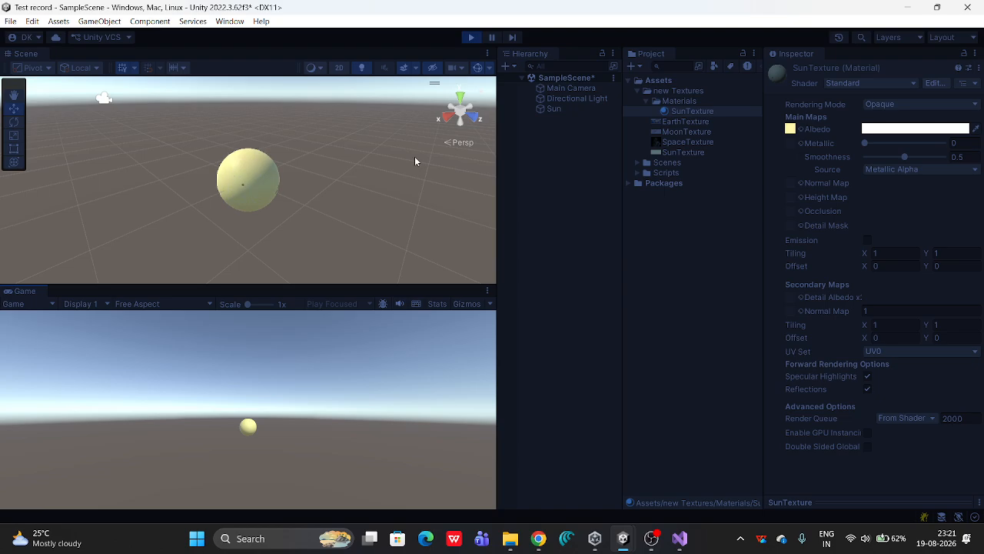
left_click(474, 37)
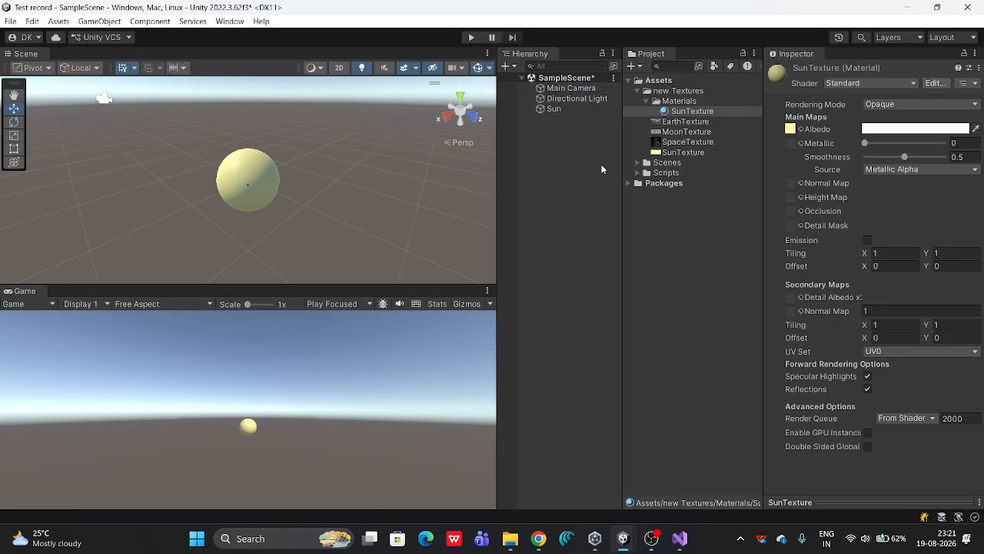
Duplicate the Sun object and rename the copy Earth
left_click(550, 109)
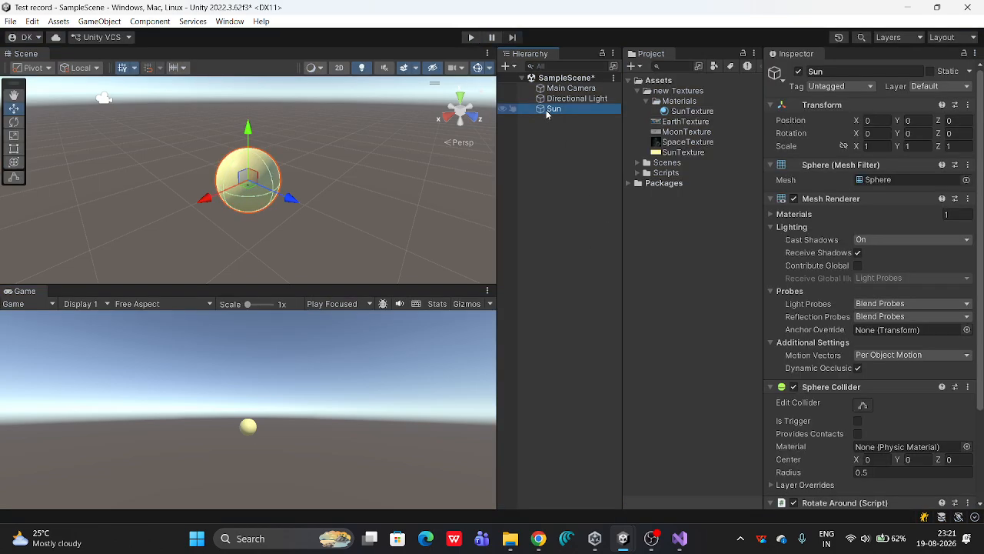
right_click(546, 110)
left_click(585, 190)
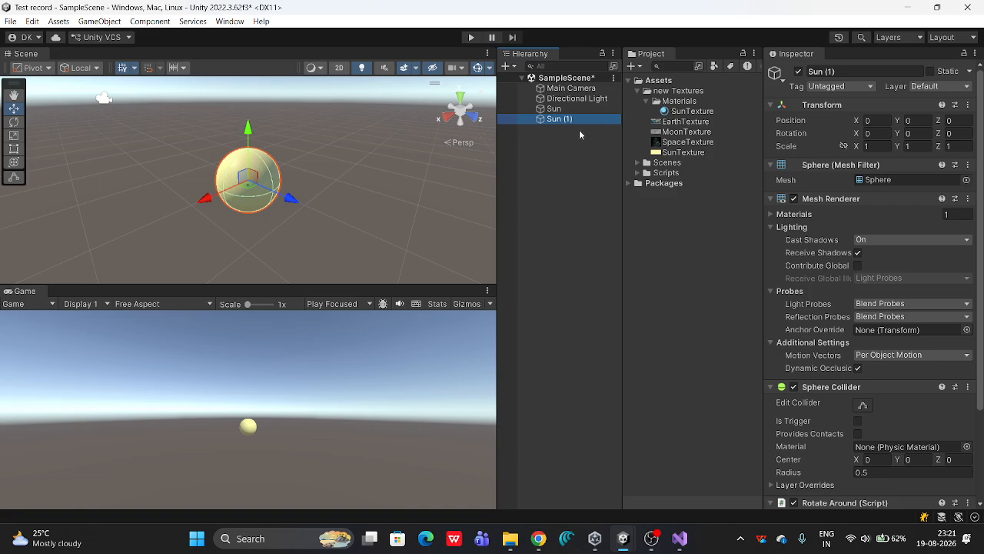
right_click(561, 121)
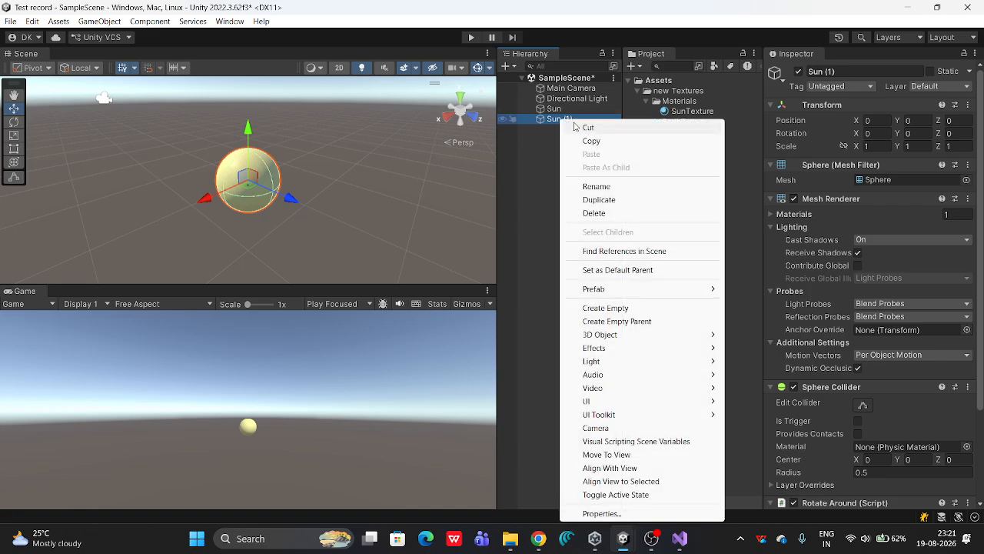
left_click(603, 186)
type("Earth")
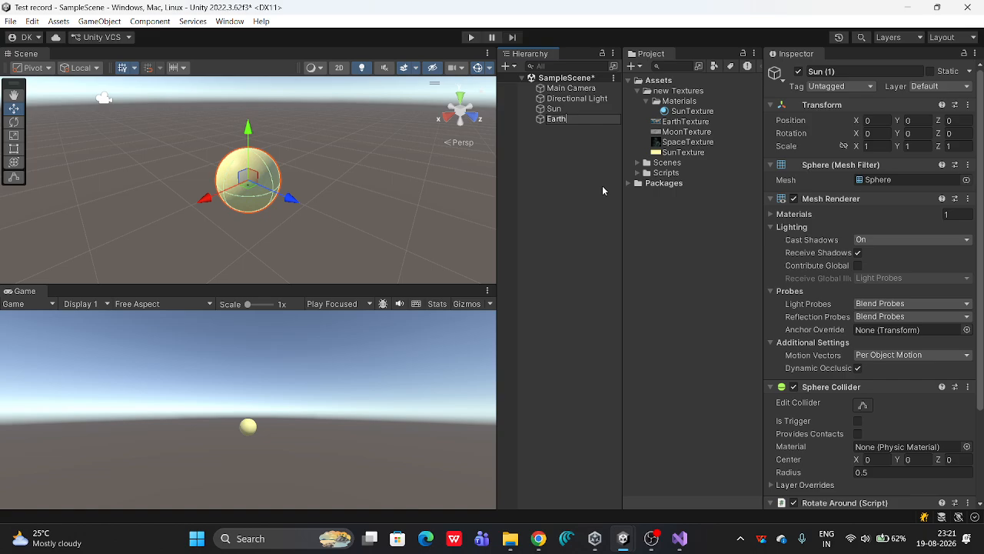
key("Return")
left_click(585, 176)
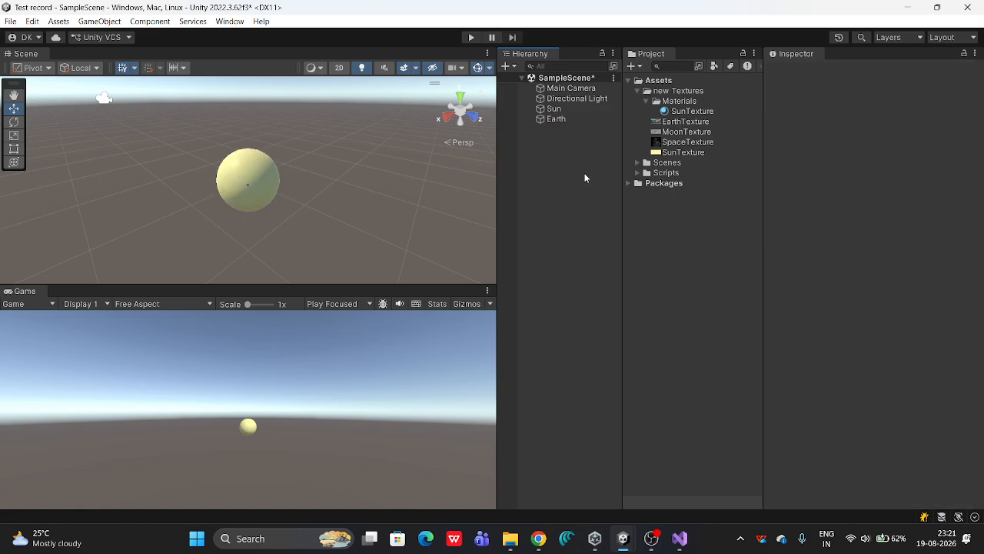
Move Earth away from the Sun along the Z axis to a position of about 1.19
left_click(556, 112)
left_click(557, 119)
left_click_drag(291, 198, 383, 237)
Scale Earth down to 0.4 on the X, Y and Z axes
left_click(879, 146)
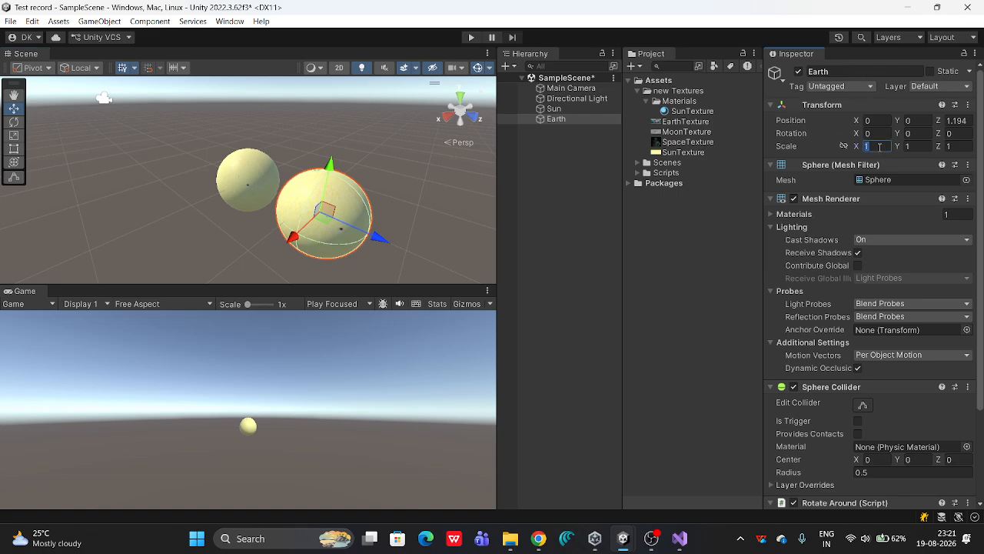
type(".3")
left_click(914, 146)
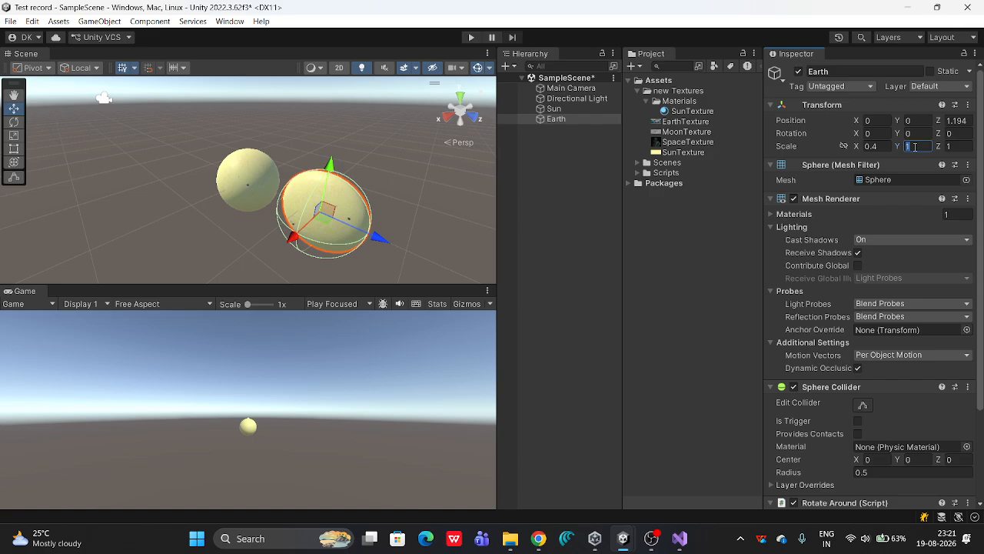
type(".4")
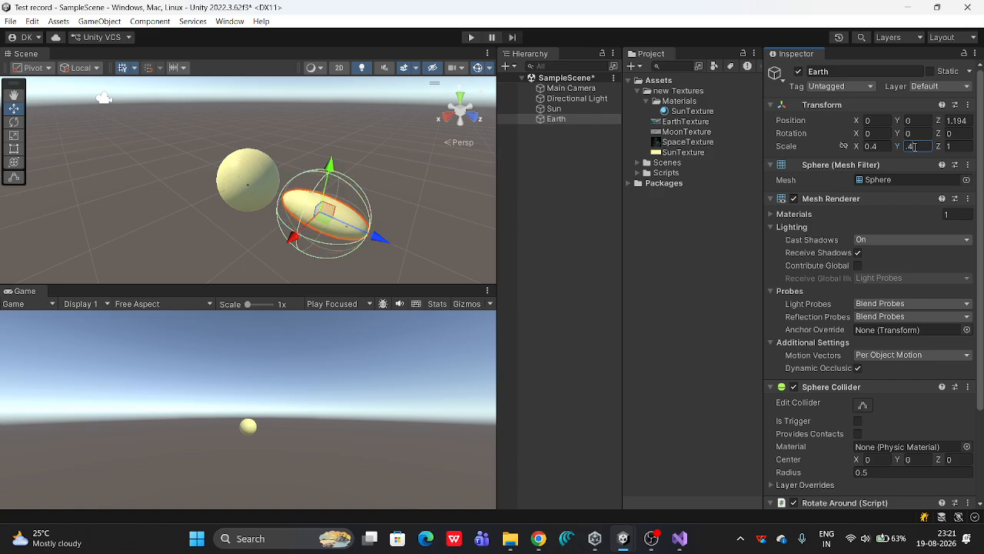
left_click(964, 145)
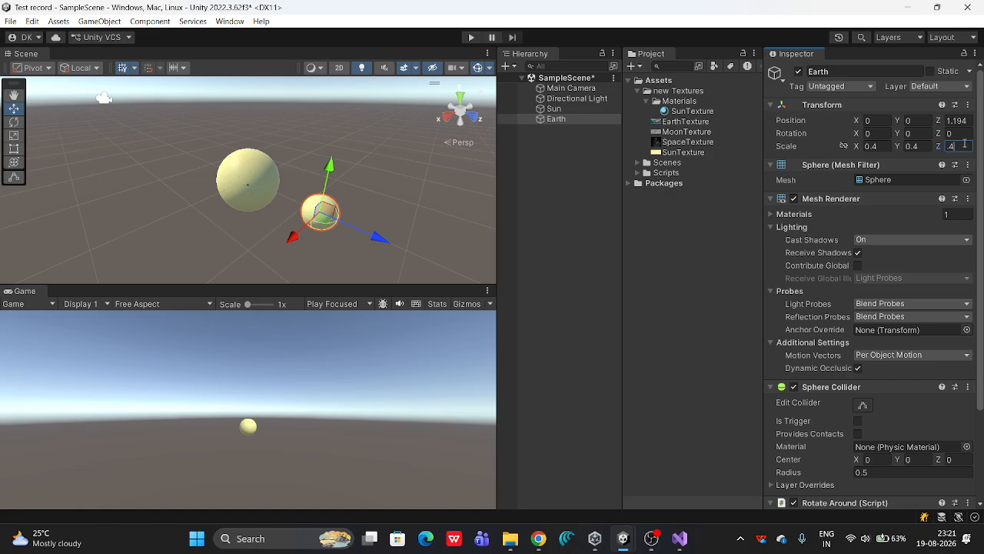
left_click(682, 236)
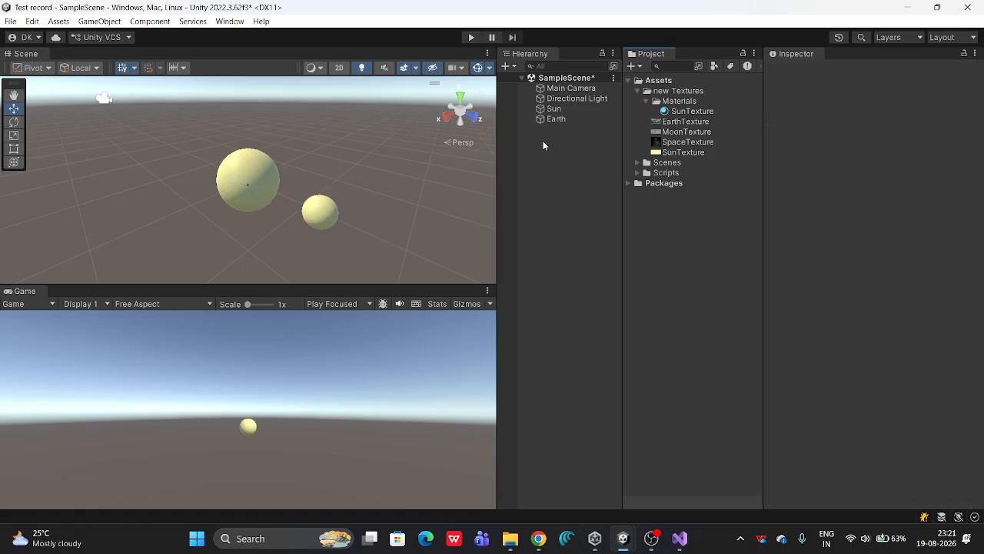
Assign Earth itself as the target of its Rotate Around script
left_click(563, 119)
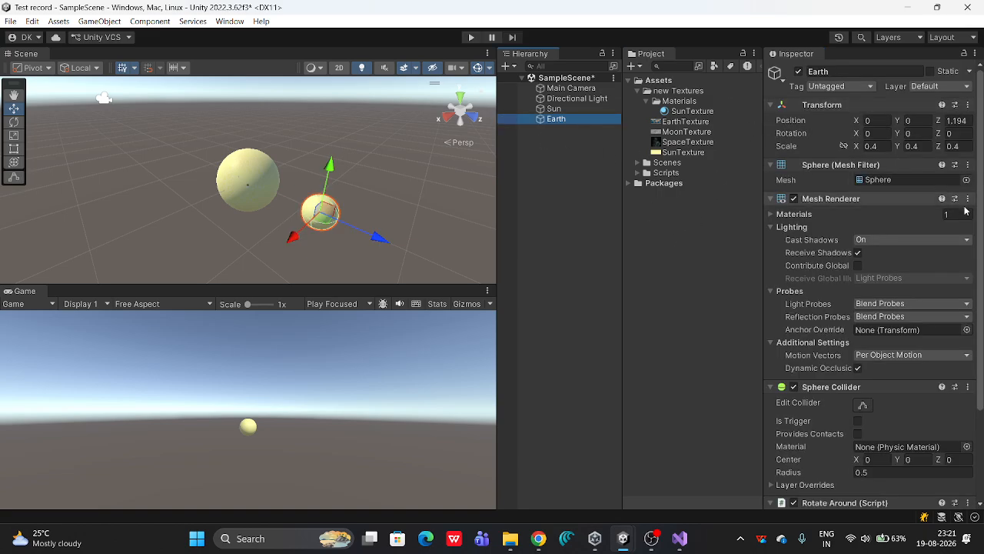
left_click_drag(981, 202, 980, 291)
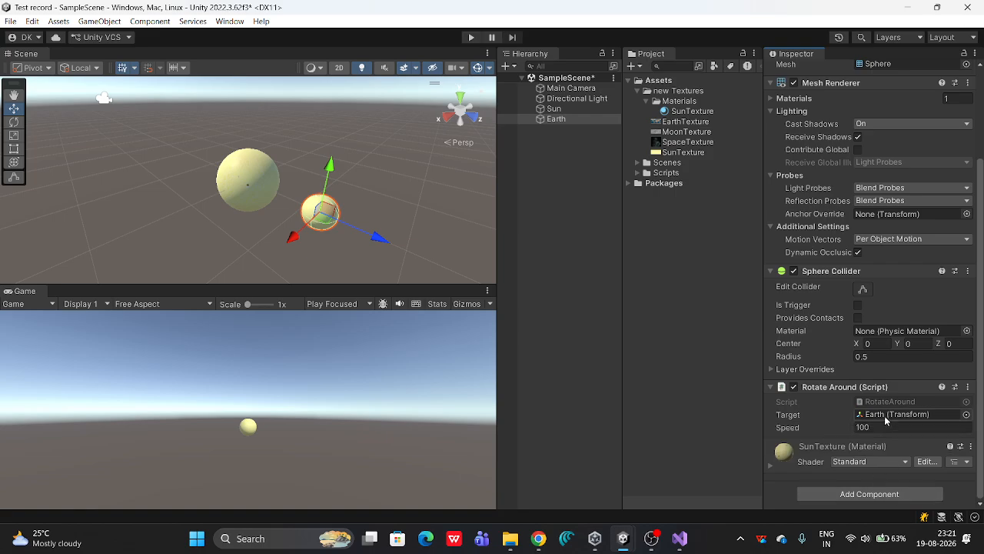
left_click(967, 414)
left_click(777, 323)
left_click(746, 338)
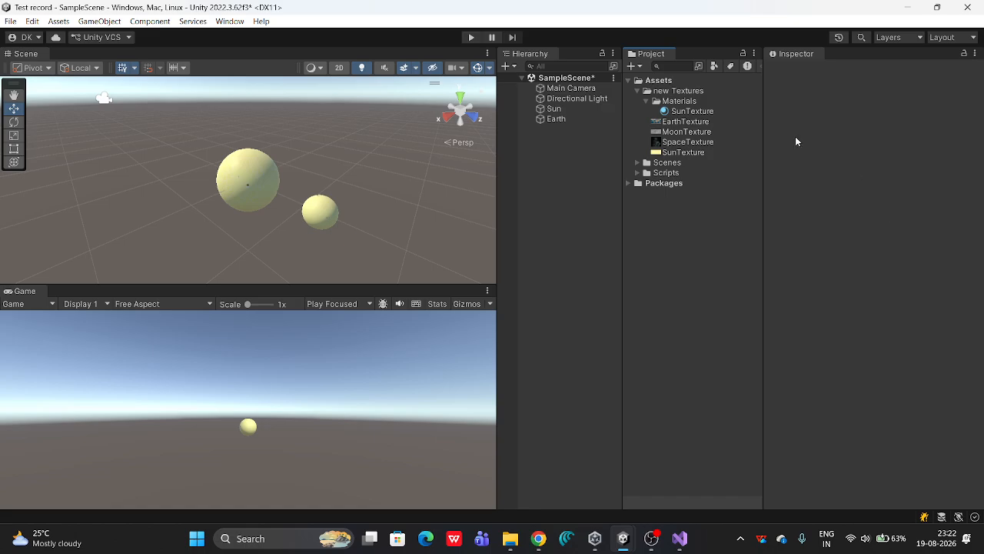
Review Earth's Rotate Around settings and play the scene to preview its spin, stopping playback at the end
left_click(551, 118)
left_click_drag(981, 355, 981, 443)
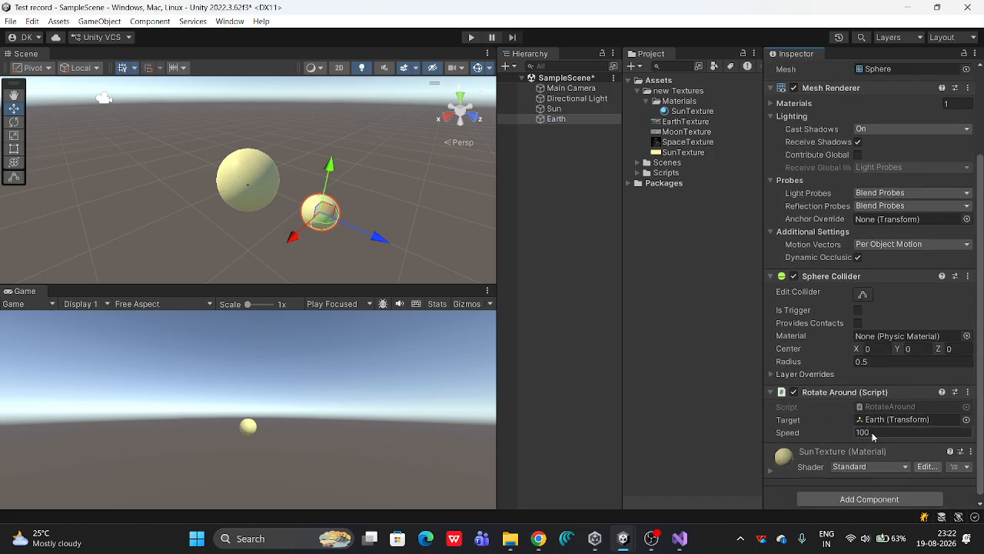
left_click(472, 37)
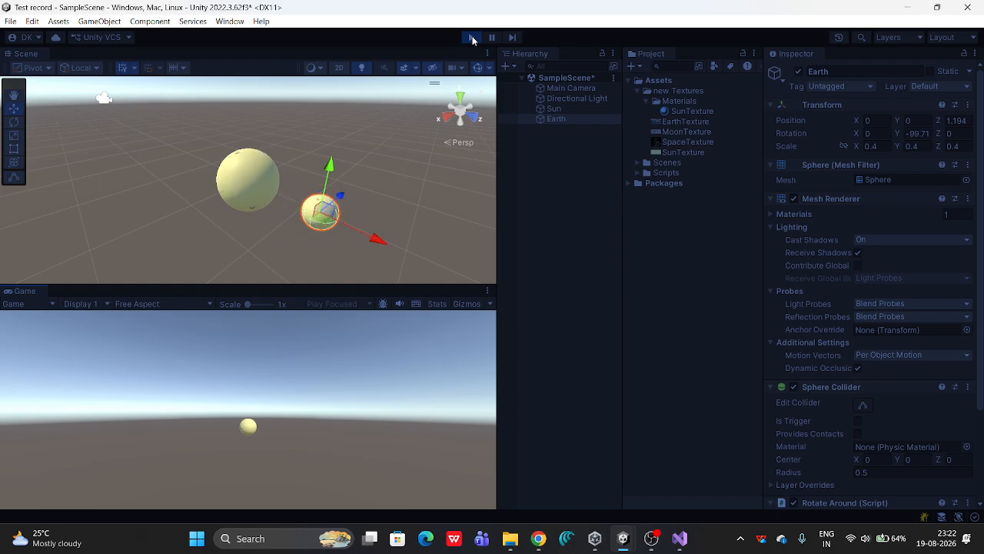
left_click(471, 38)
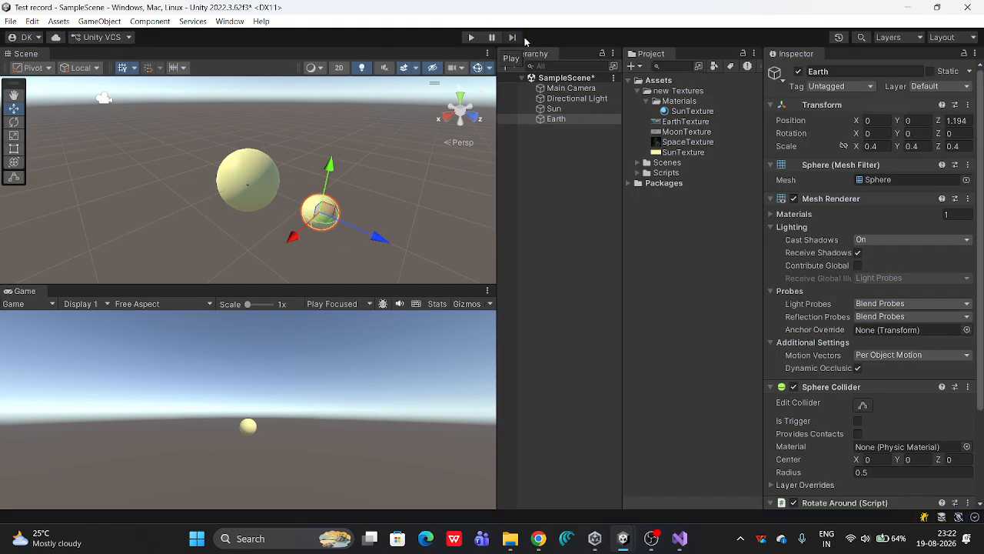
Apply EarthTexture to the Earth sphere in the scene and set its Rotate Around speed to 20
left_click(686, 122)
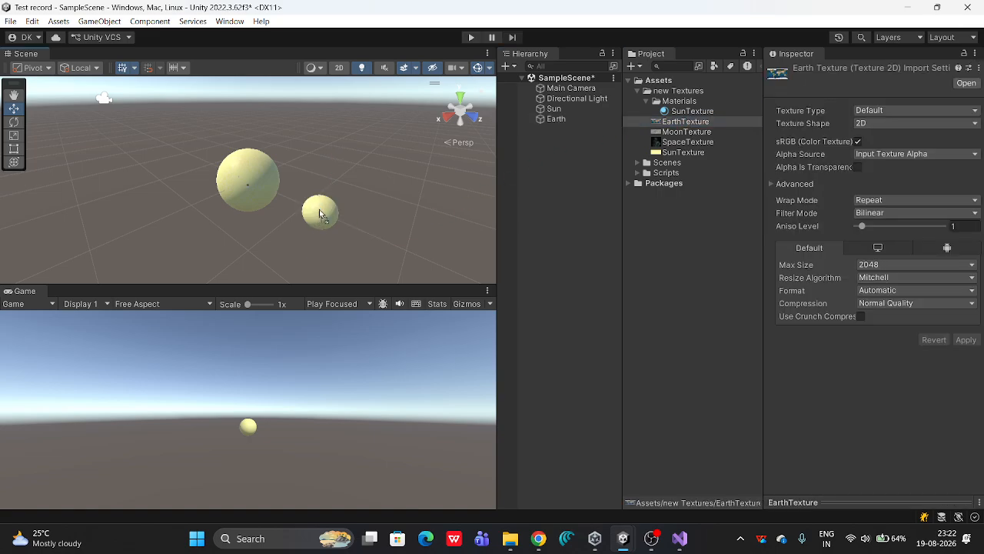
left_click_drag(320, 213, 323, 214)
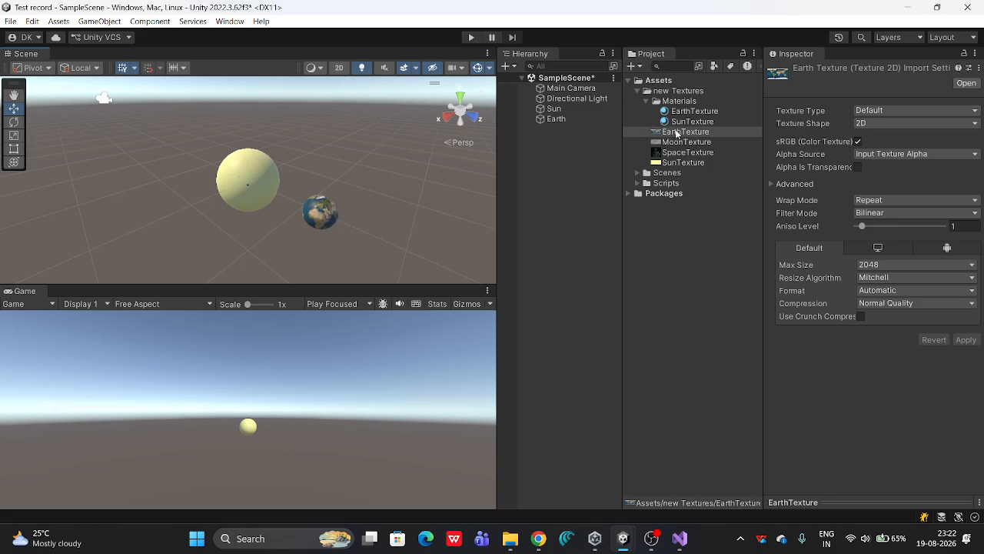
left_click(556, 119)
left_click_drag(979, 152, 981, 266)
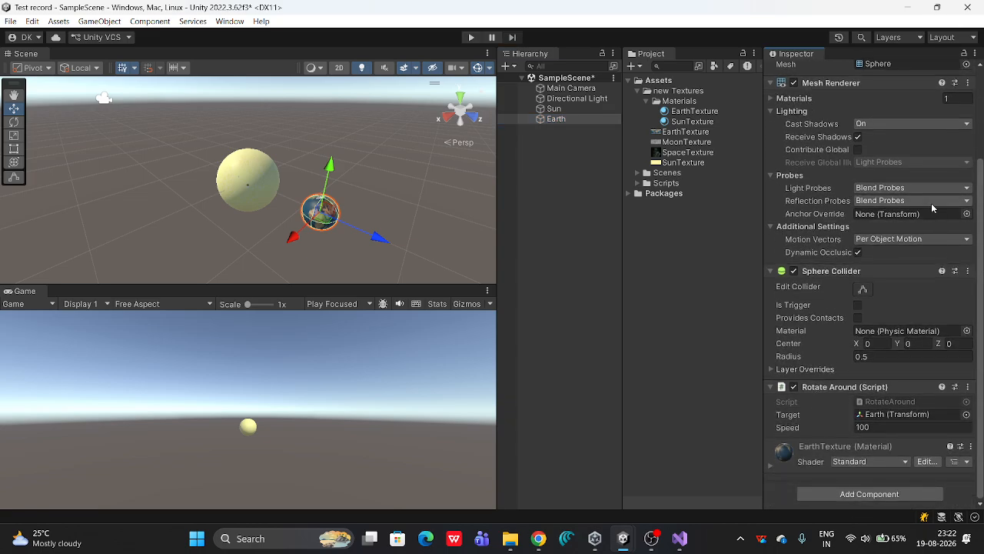
mouse_move(887, 431)
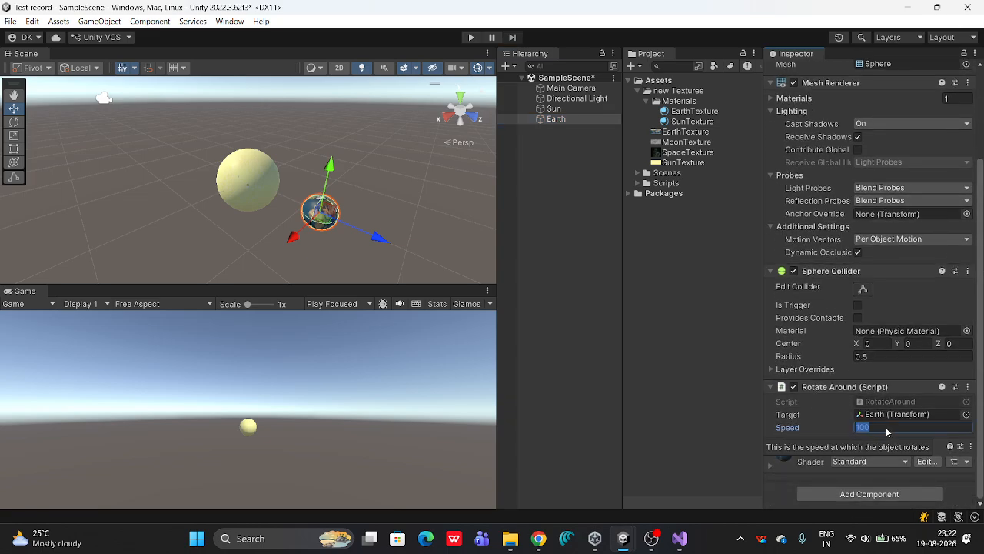
type("20")
left_click(725, 333)
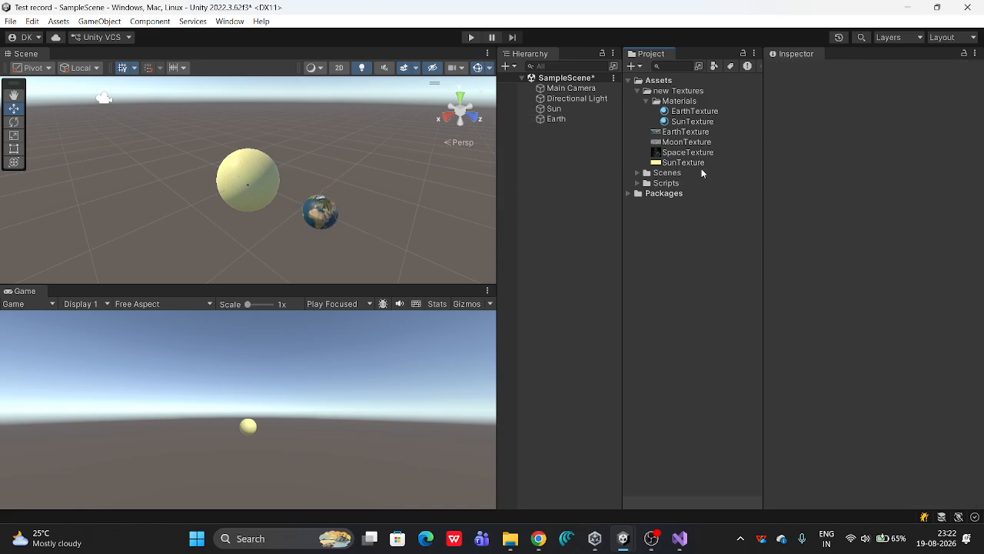
Set the Sun's Rotate Around speed to 5 and play the scene briefly to preview both rotations
left_click(552, 110)
left_click_drag(982, 380, 981, 475)
left_click(884, 427)
type("5")
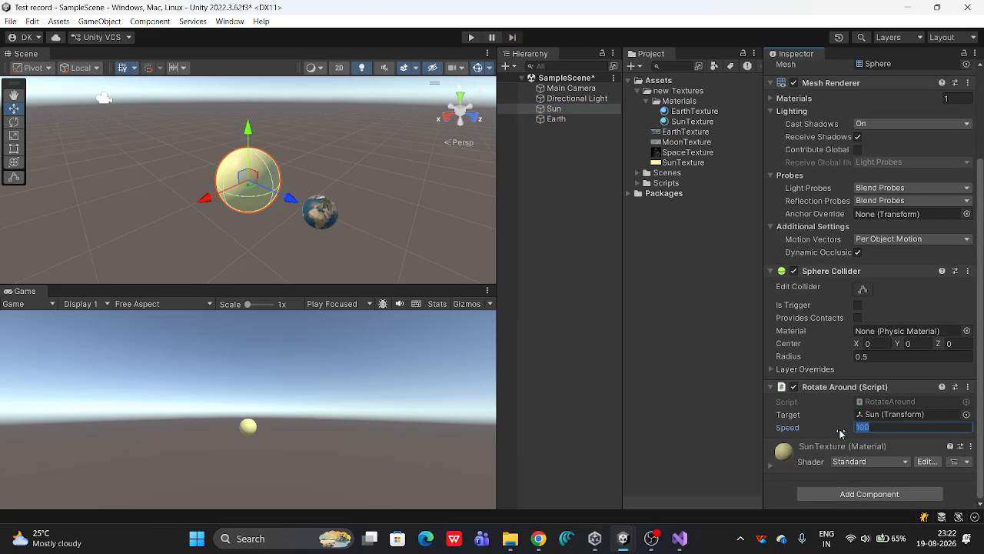
left_click(752, 419)
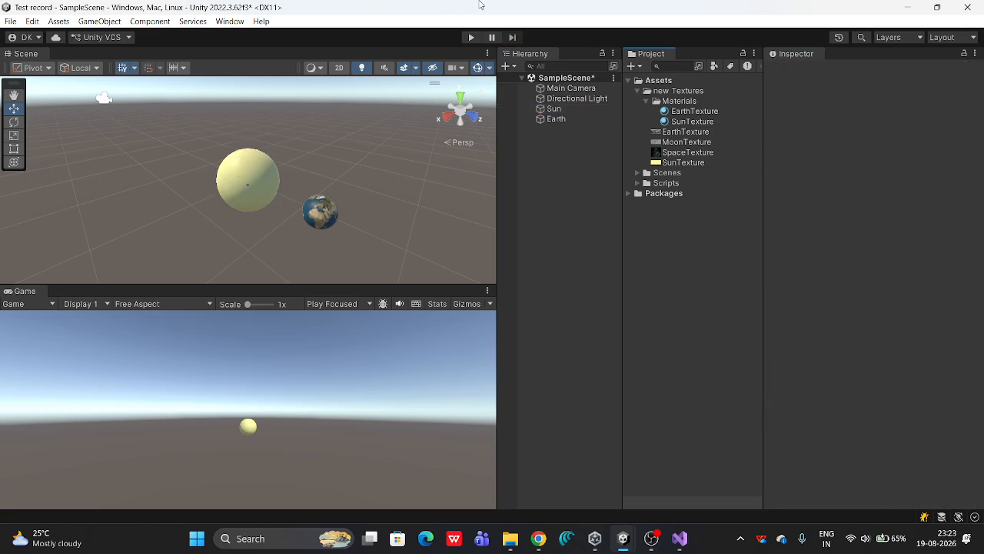
left_click(472, 37)
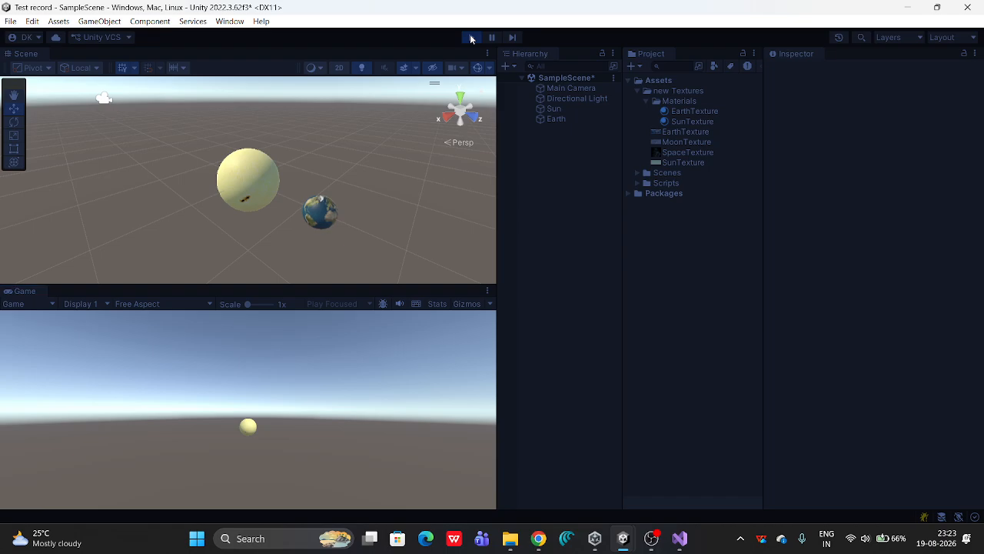
left_click(472, 37)
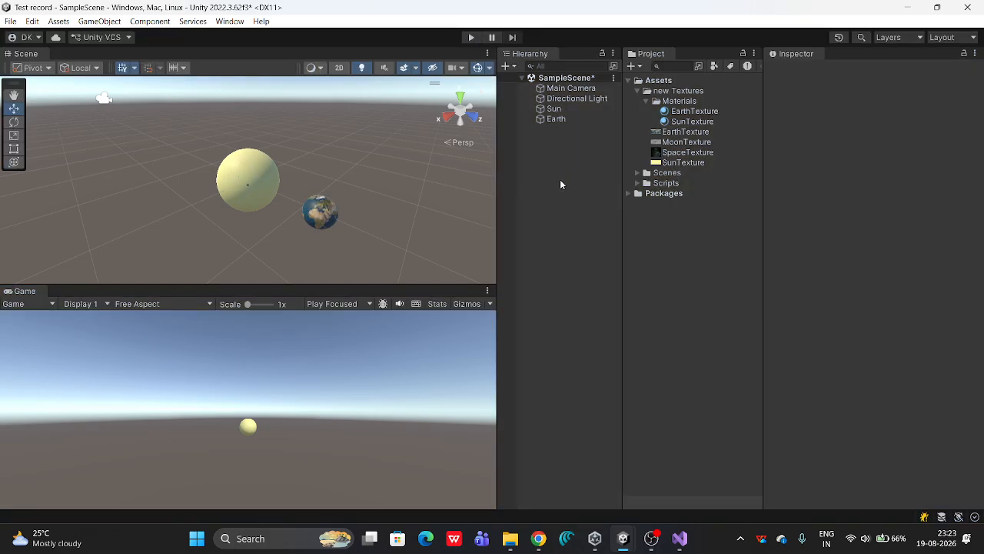
Make Earth a child of the Sun and run the scene briefly to preview Earth's orbit
left_click(550, 121)
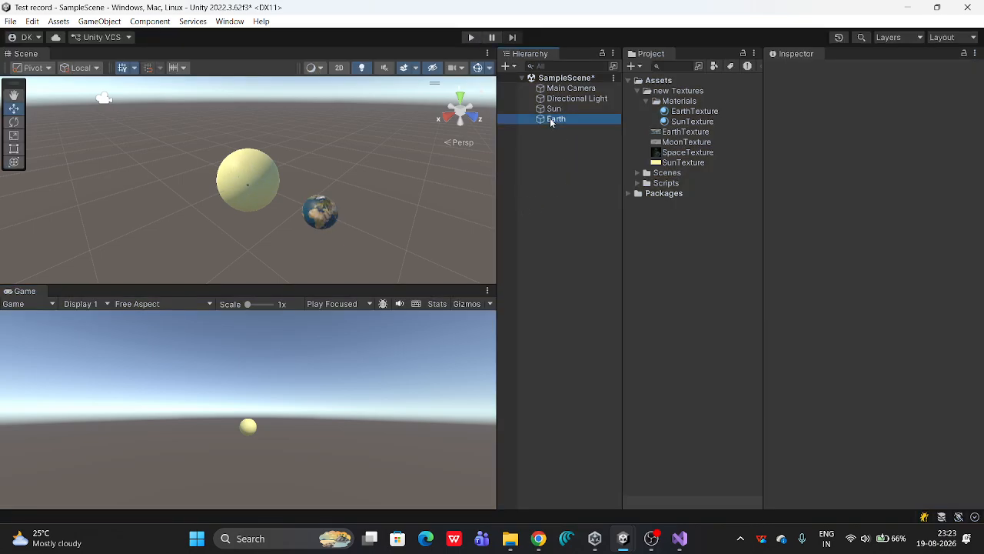
left_click_drag(558, 113, 556, 112)
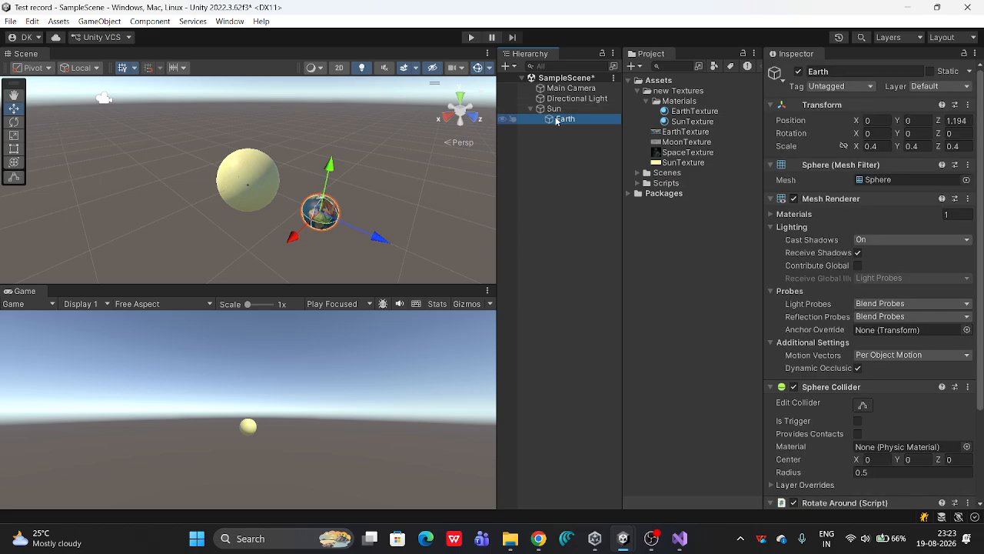
left_click_drag(560, 122, 543, 127)
left_click_drag(571, 119, 564, 111)
left_click(471, 37)
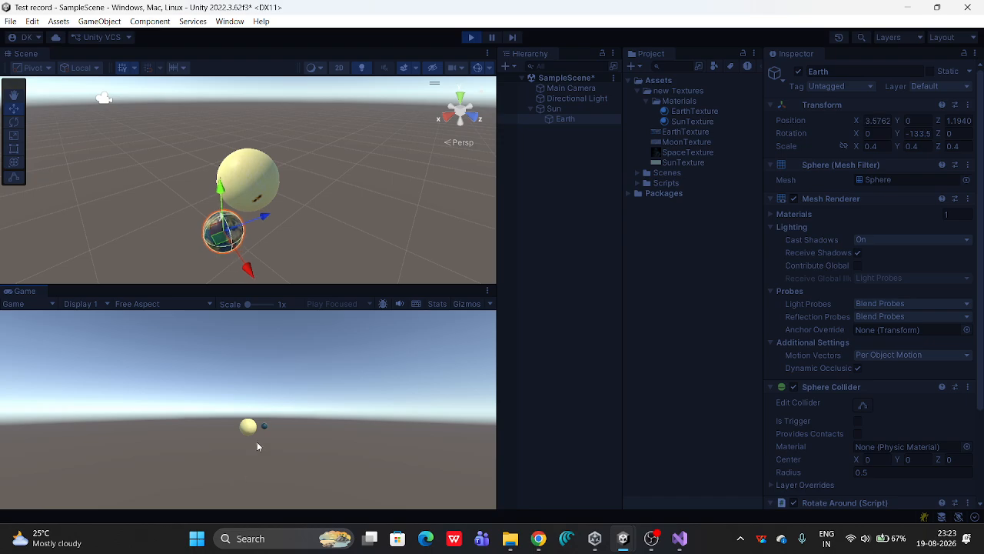
left_click(472, 37)
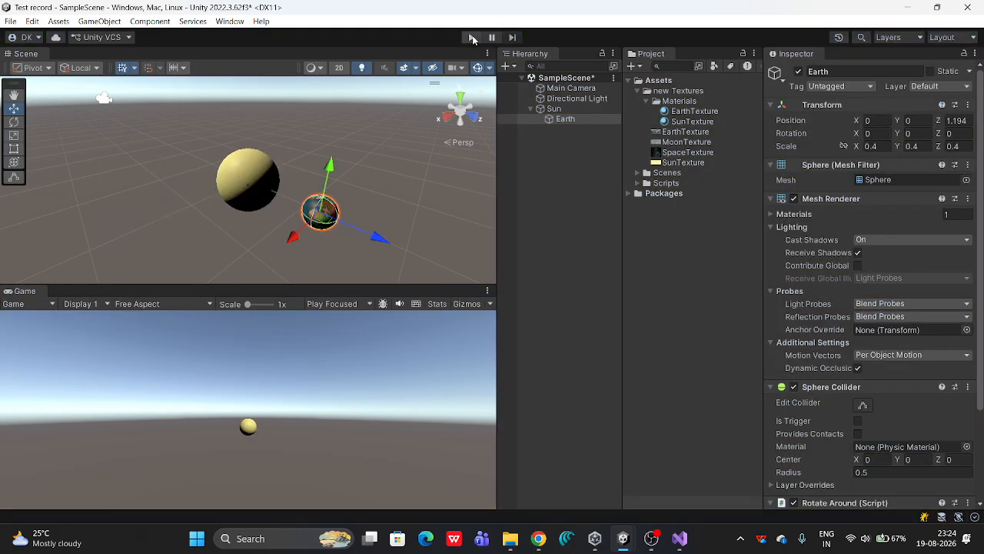
Duplicate the Earth object under the Sun and rename the copy Moon
left_click(560, 166)
left_click(555, 120)
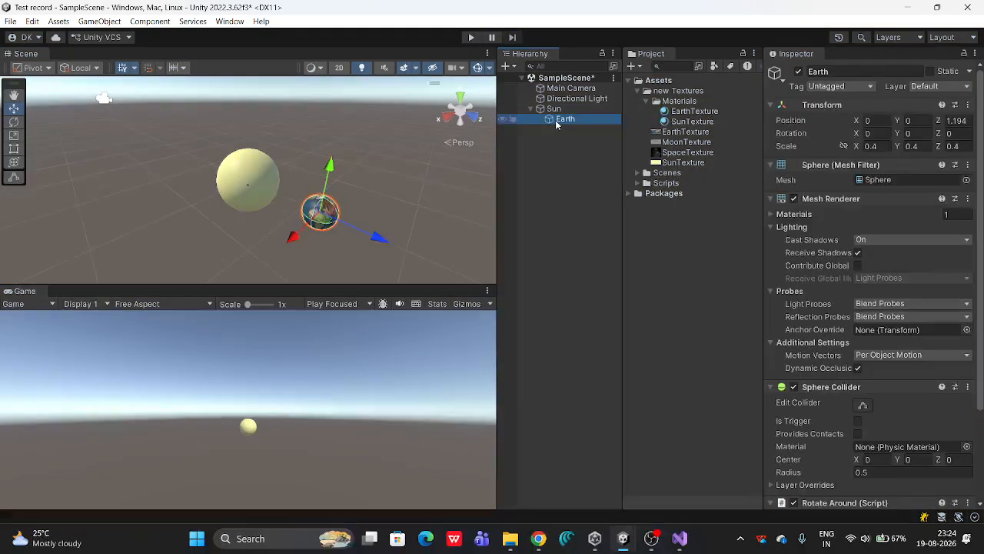
right_click(555, 120)
left_click(594, 188)
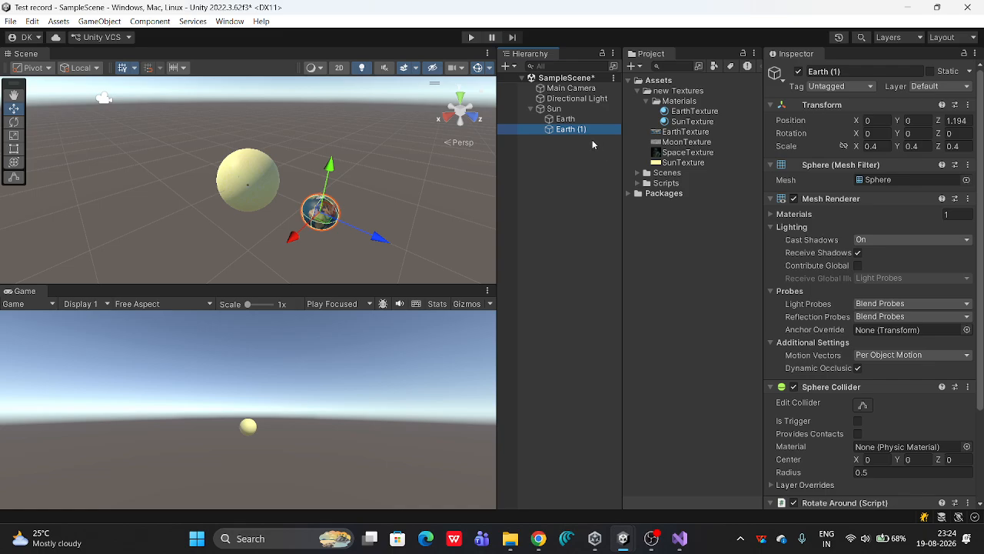
right_click(580, 131)
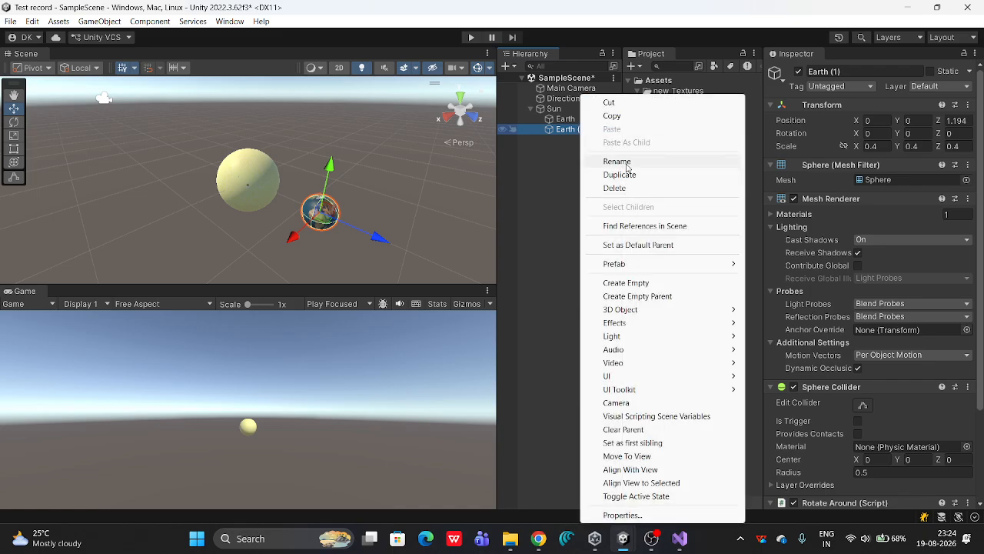
left_click(623, 160)
type("Moon")
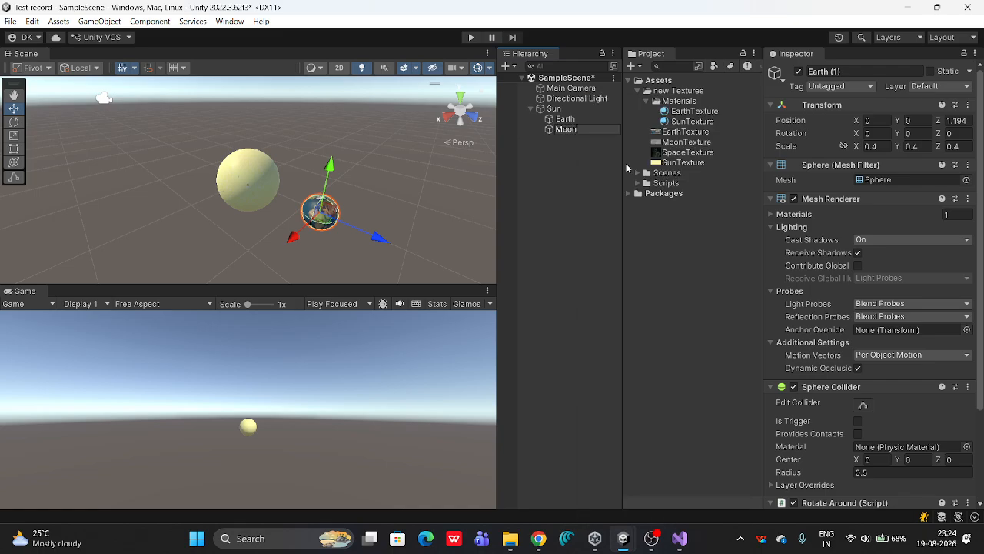
key("Return")
left_click(576, 162)
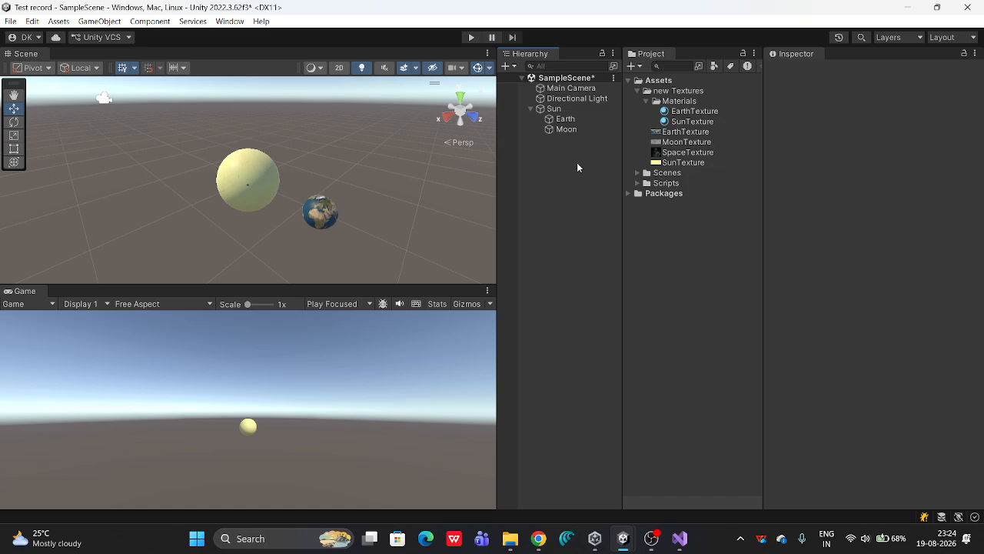
Move the Moon beyond Earth along Z to about 1.63 and scale it to 0.1 on the X, Y and Z axes
left_click(564, 131)
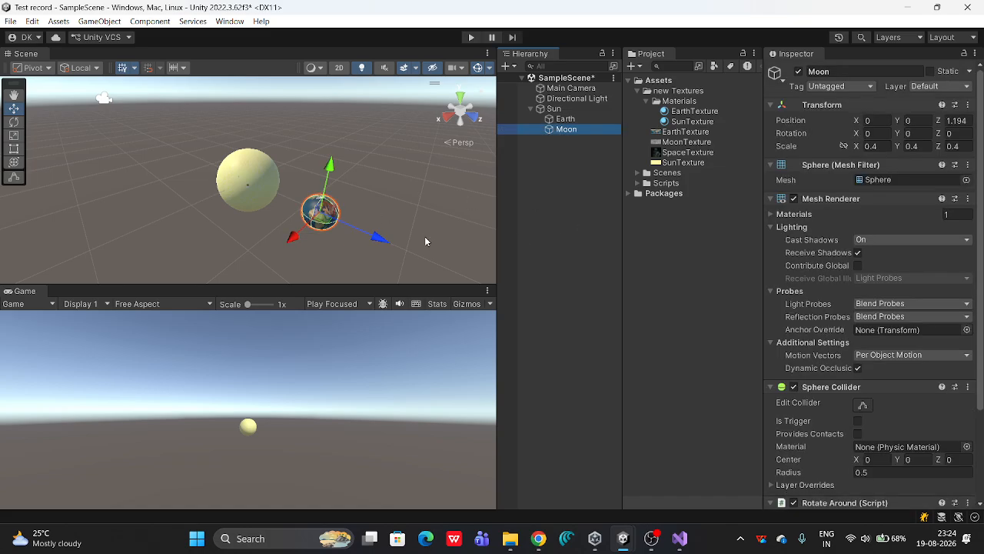
left_click_drag(380, 240, 432, 264)
left_click(871, 146)
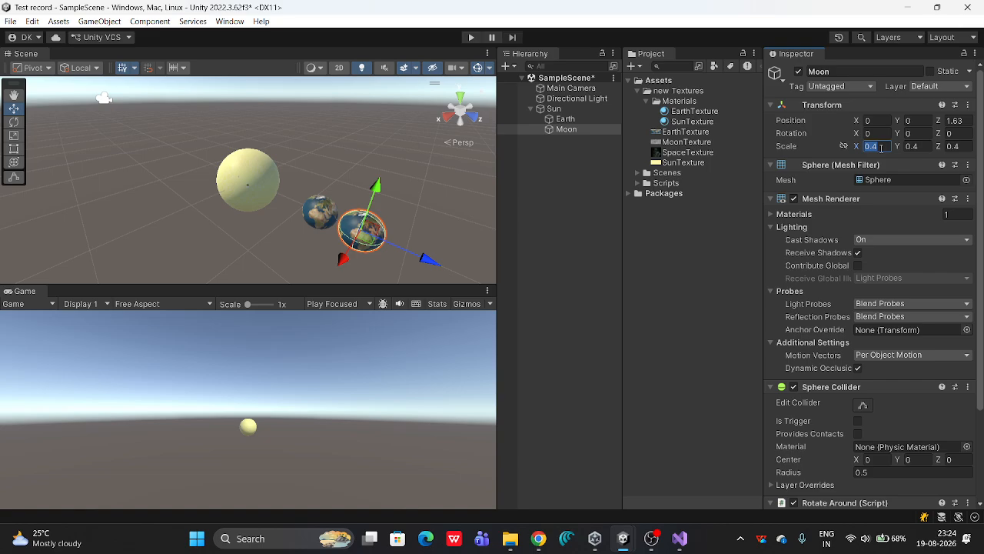
type("0.")
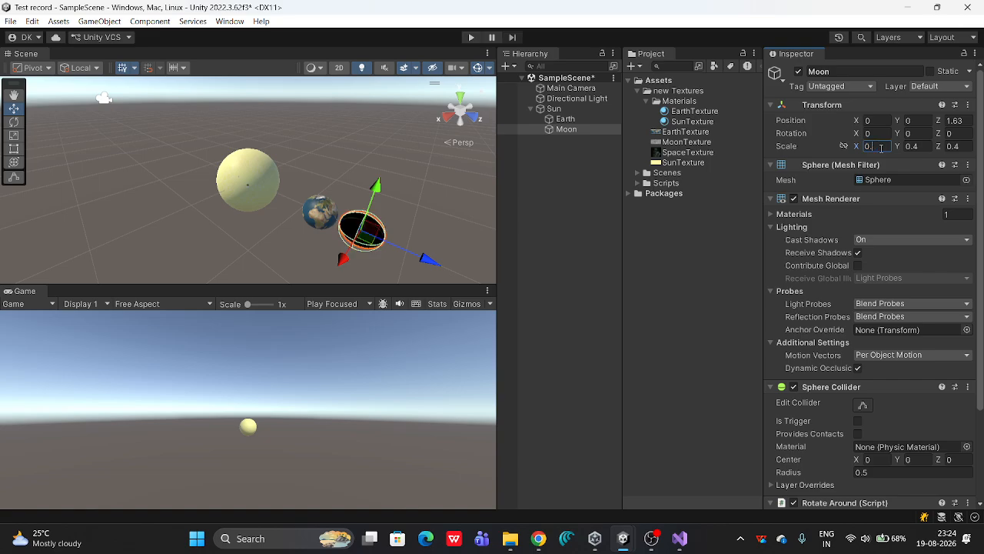
type("1")
left_click(929, 147)
type("0.1")
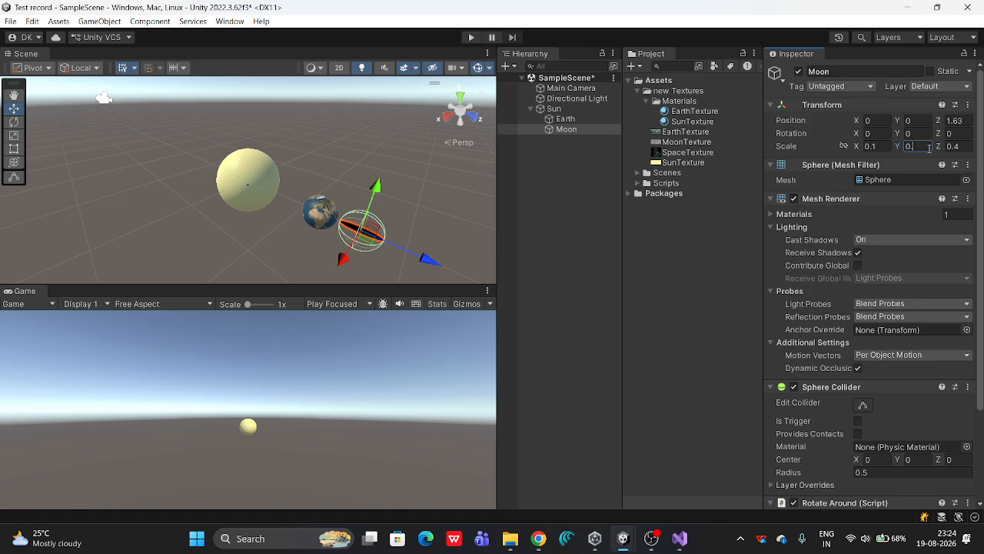
left_click(967, 147)
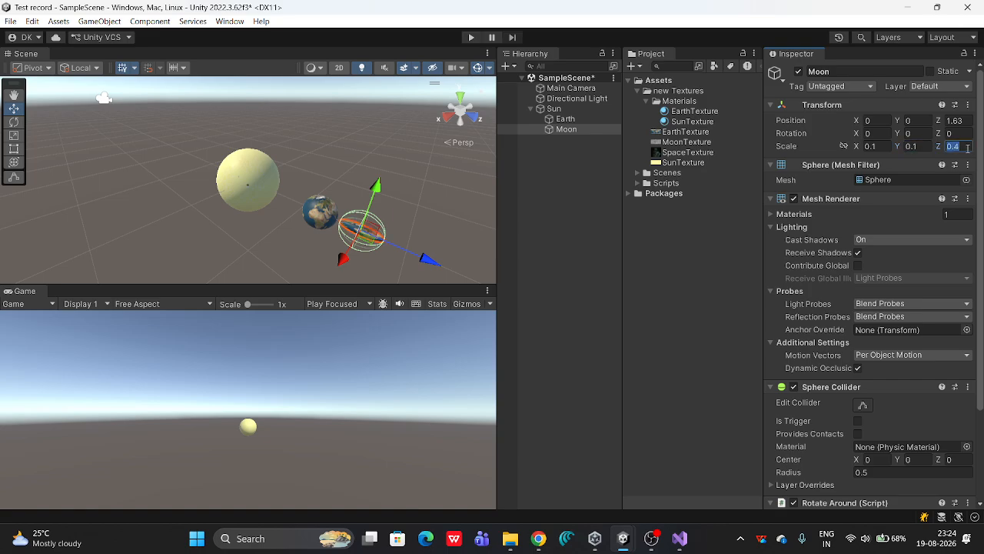
type("0.1")
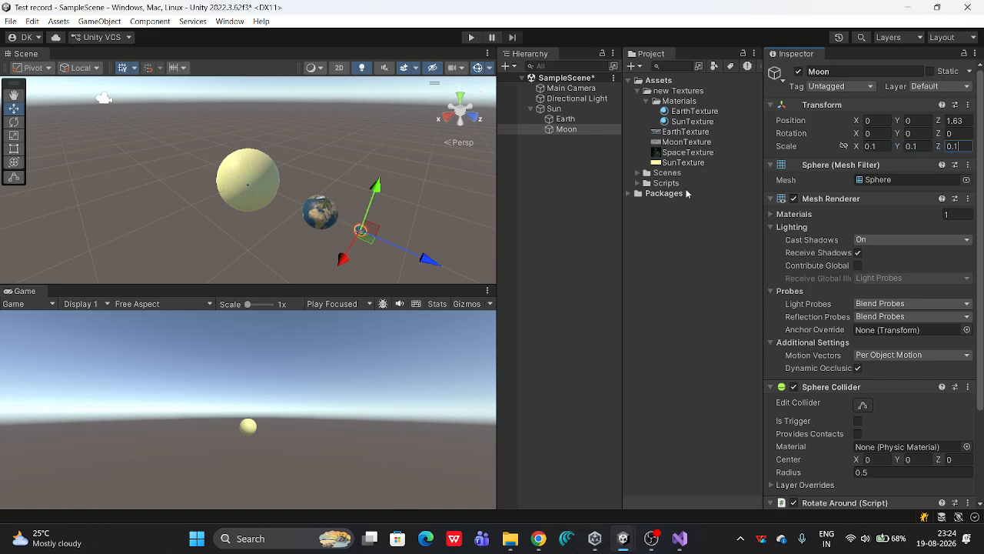
left_click(556, 206)
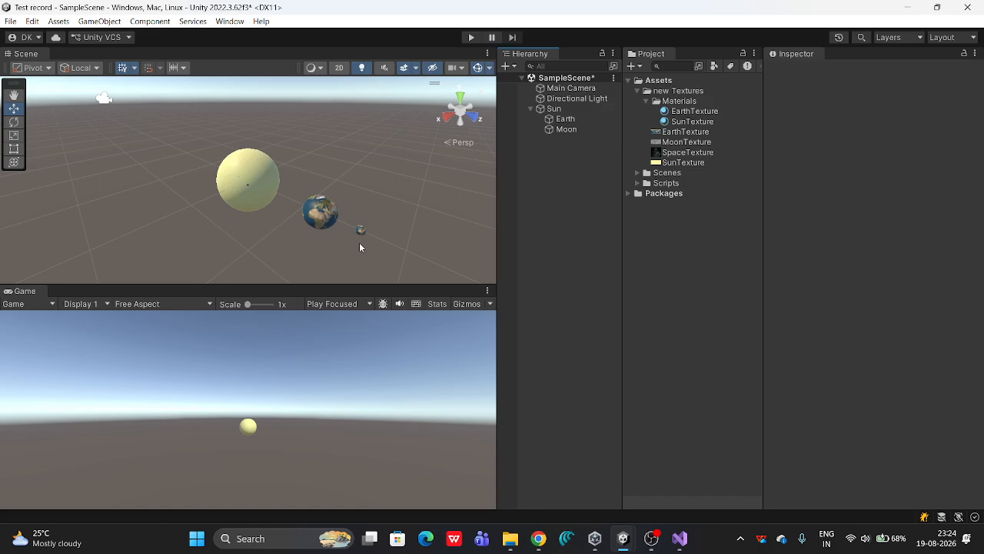
Bring the Moon slightly closer to Earth, at a Z position of about 1.56, and make it a child of Earth
left_click(361, 230)
left_click_drag(427, 257, 420, 255)
left_click(554, 167)
left_click(551, 131)
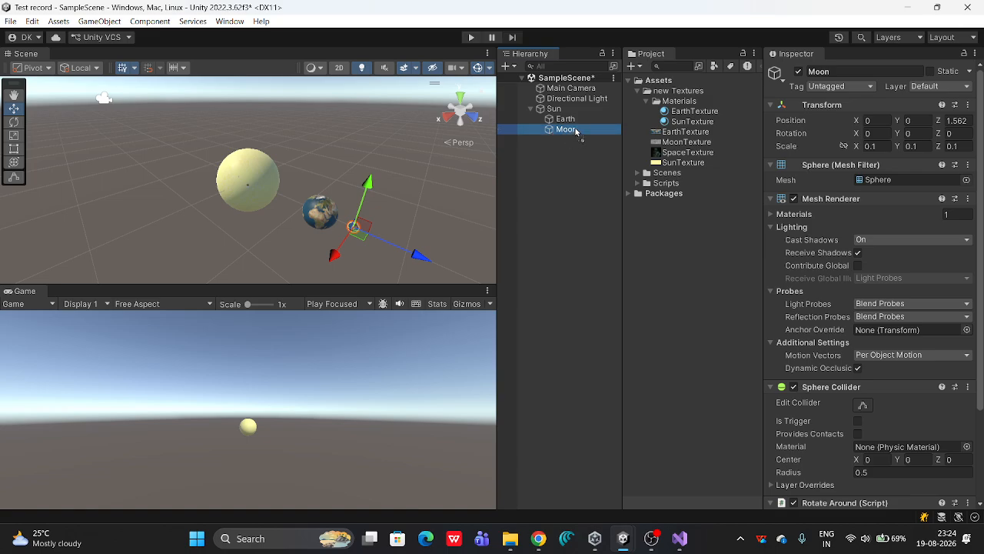
left_click_drag(577, 129, 571, 123)
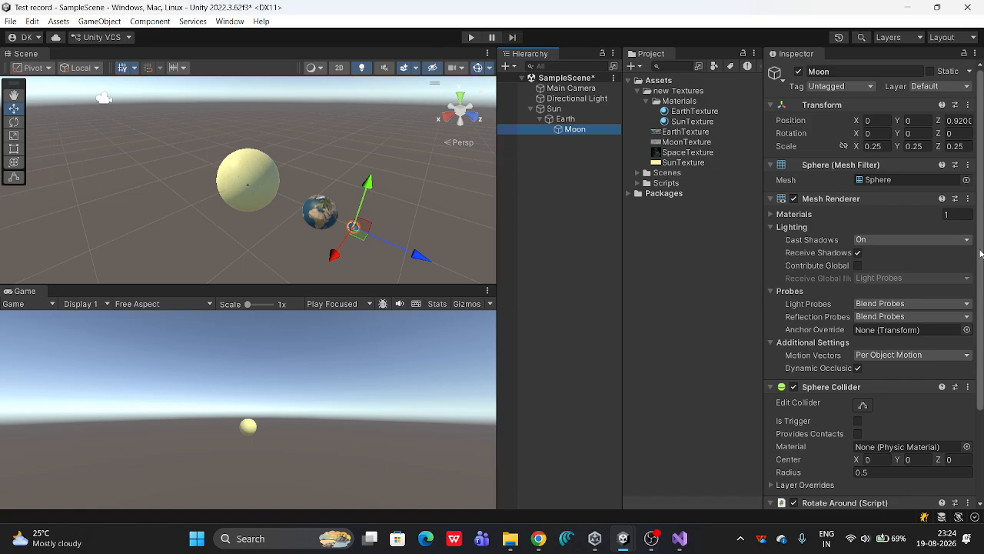
Keep the Moon itself as the target of its Rotate Around script and set the speed to 40
left_click_drag(981, 255, 983, 384)
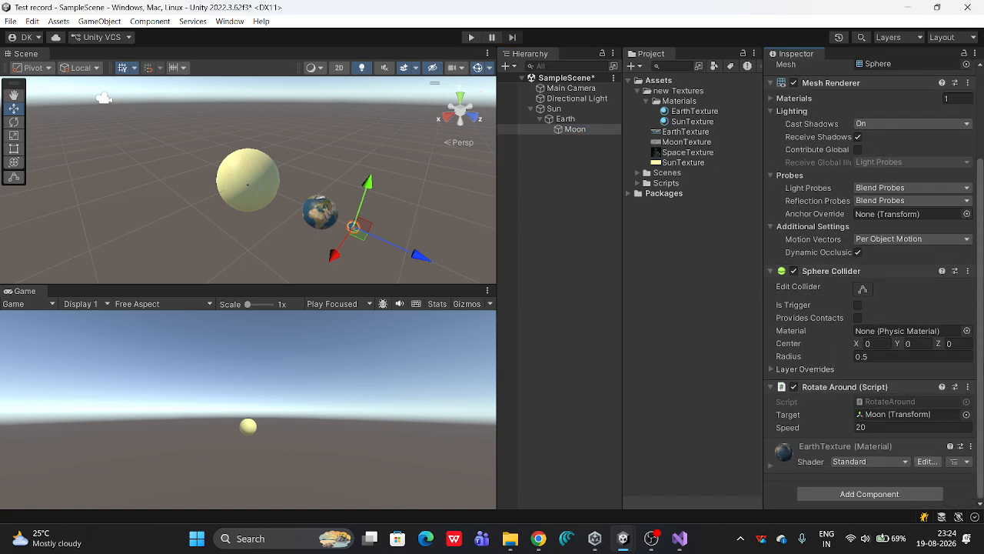
left_click(967, 414)
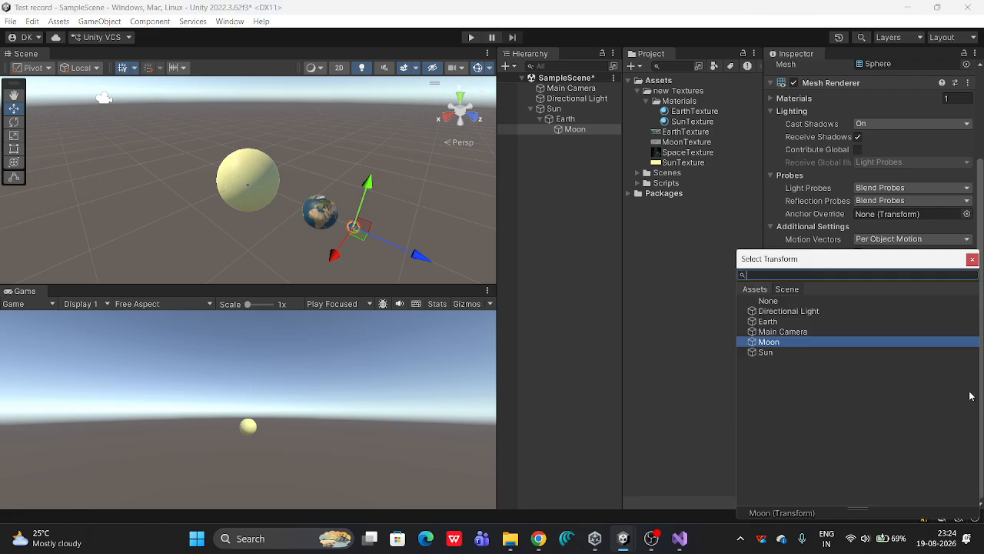
left_click(687, 368)
left_click(575, 129)
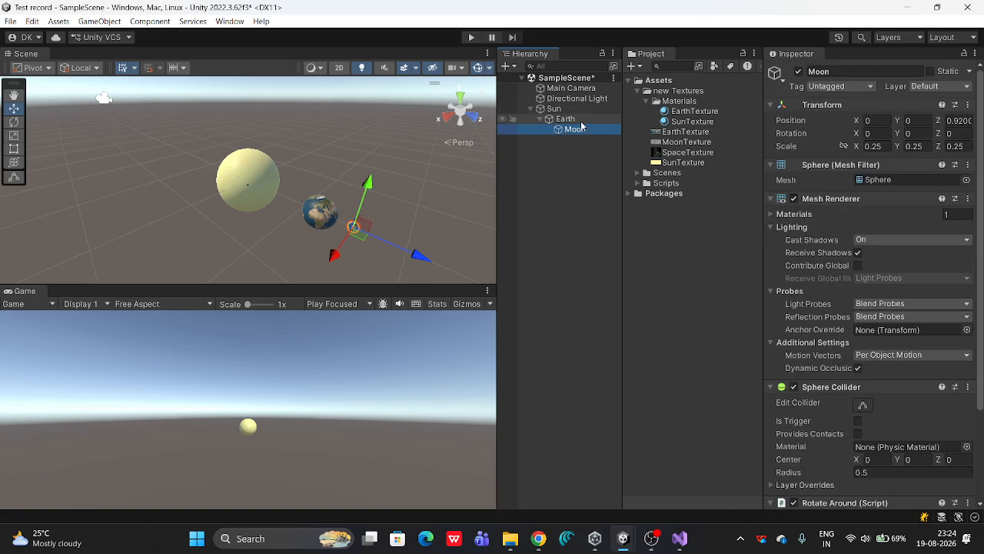
scroll(980, 378, "down", 3)
left_click(880, 428)
type("4")
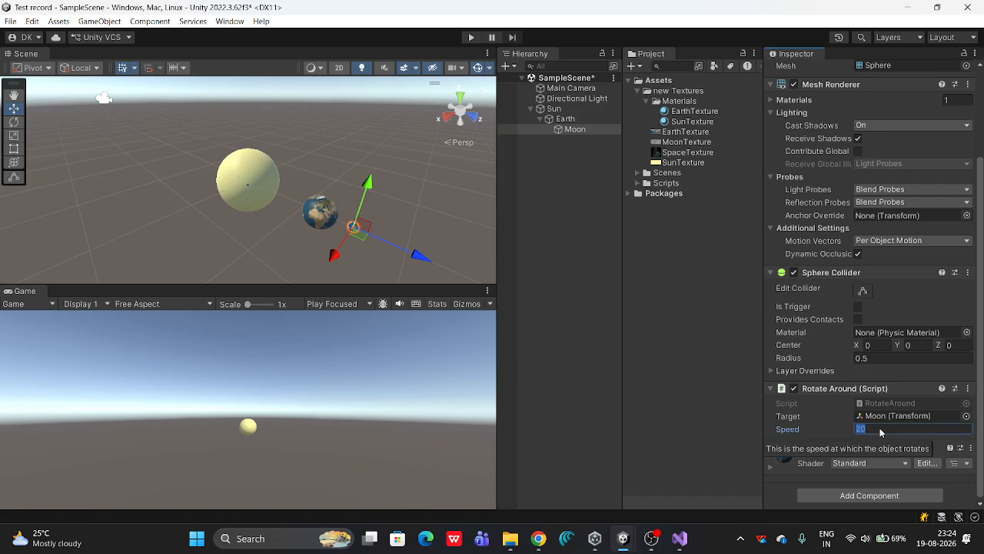
type("0")
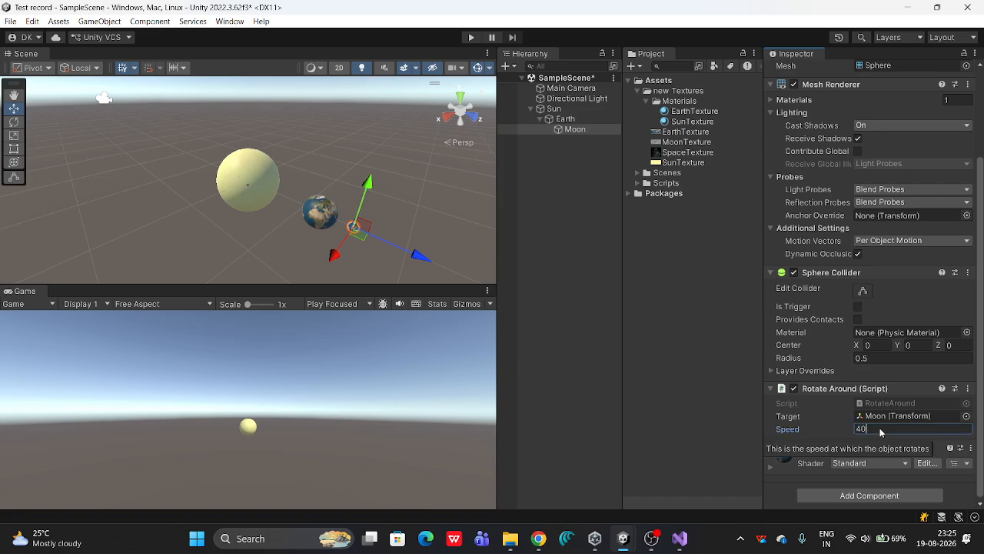
Run the scene to check how the Moon moves with Earth around the Sun, and stop playback
left_click(738, 428)
left_click(576, 129)
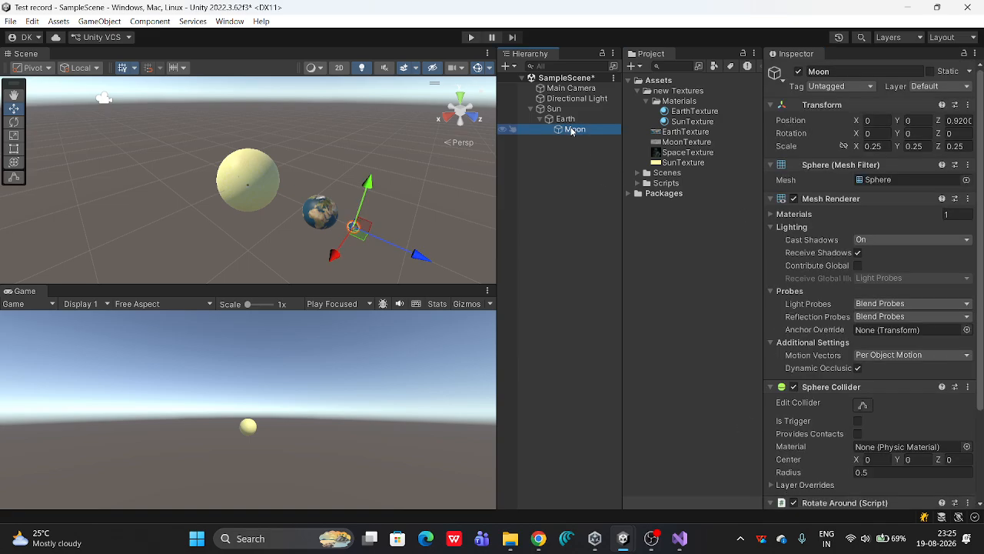
left_click(471, 37)
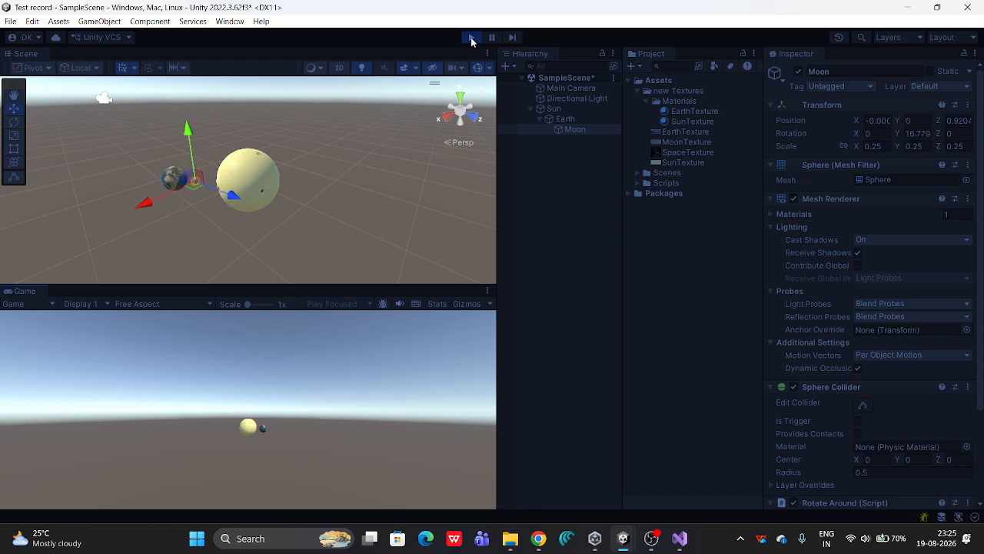
left_click(472, 37)
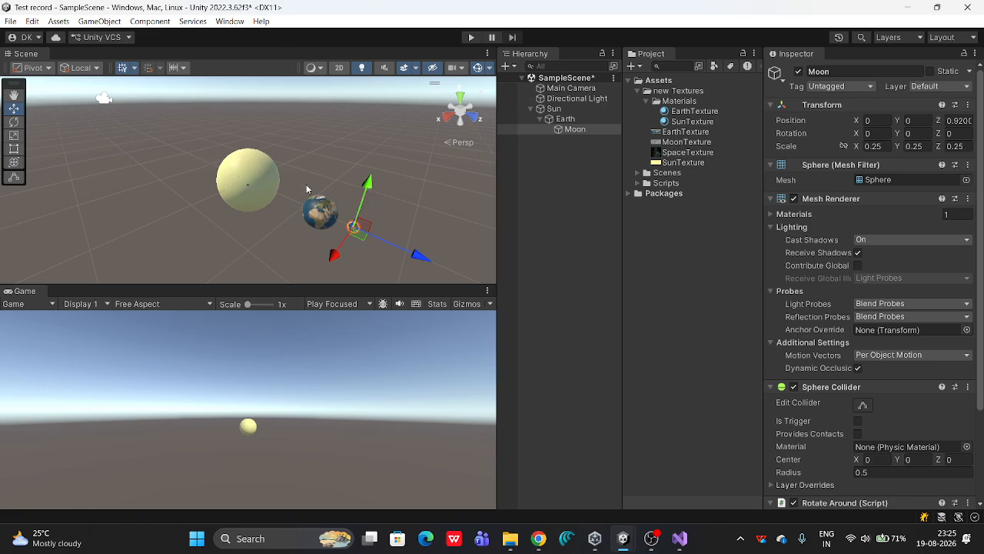
left_click(601, 176)
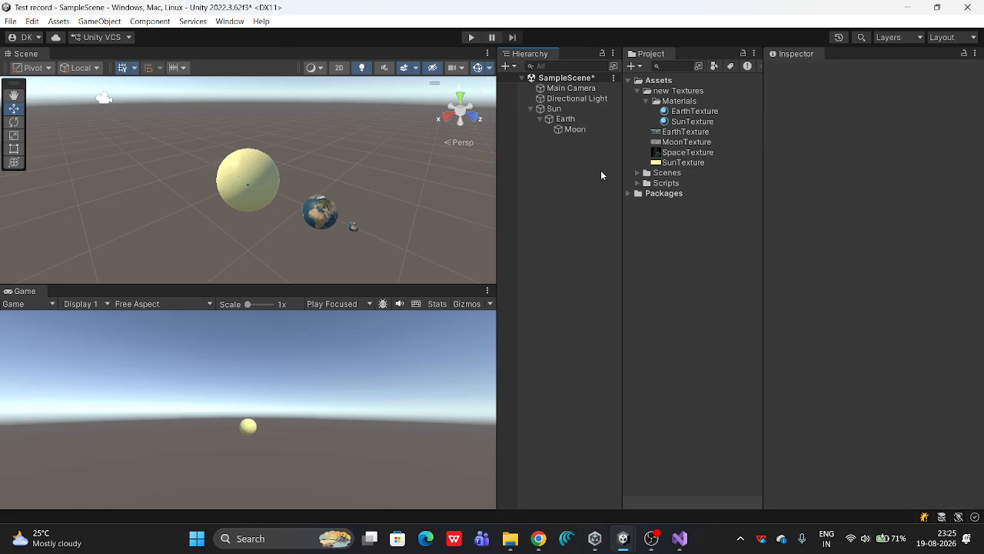
left_click(575, 130)
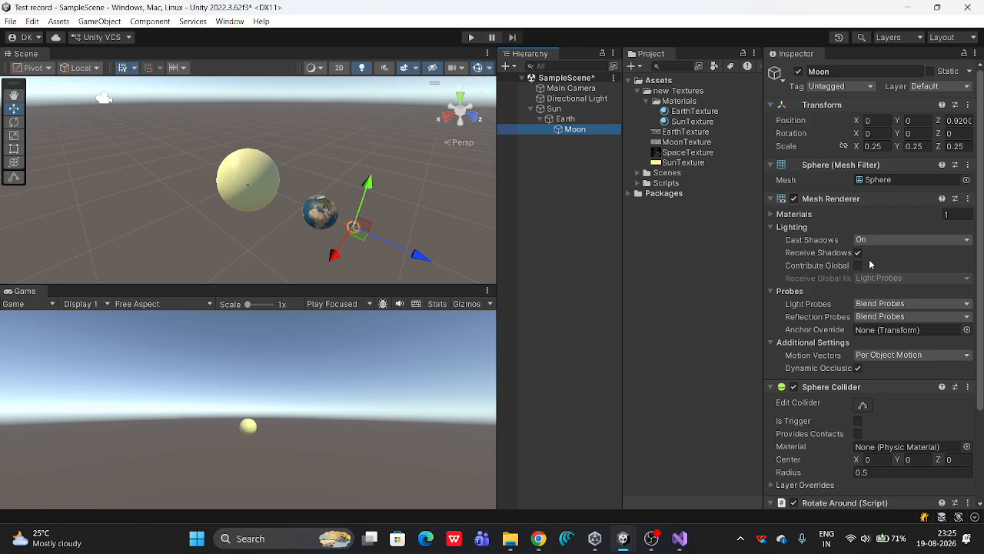
left_click_drag(982, 258, 982, 278)
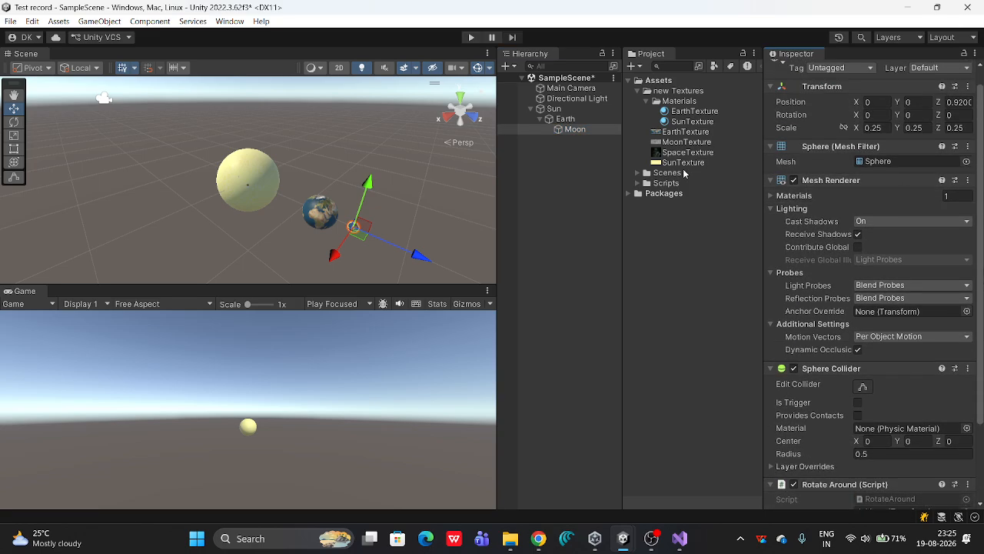
left_click(639, 67)
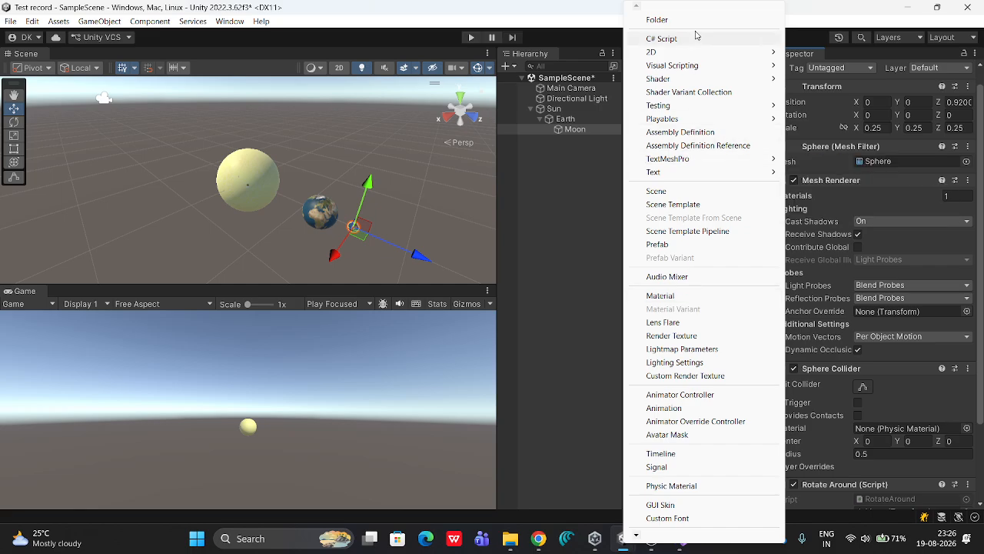
left_click(612, 6)
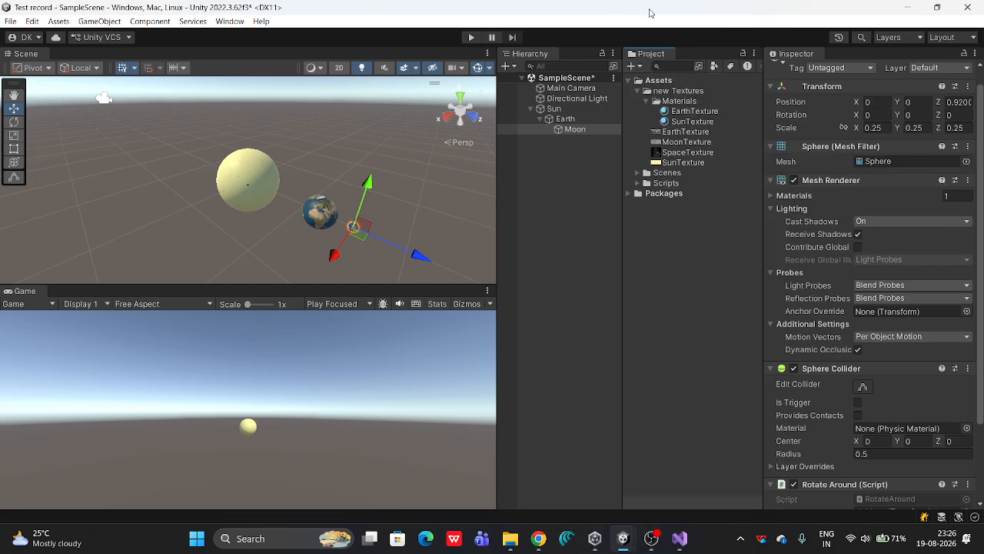
left_click(704, 274)
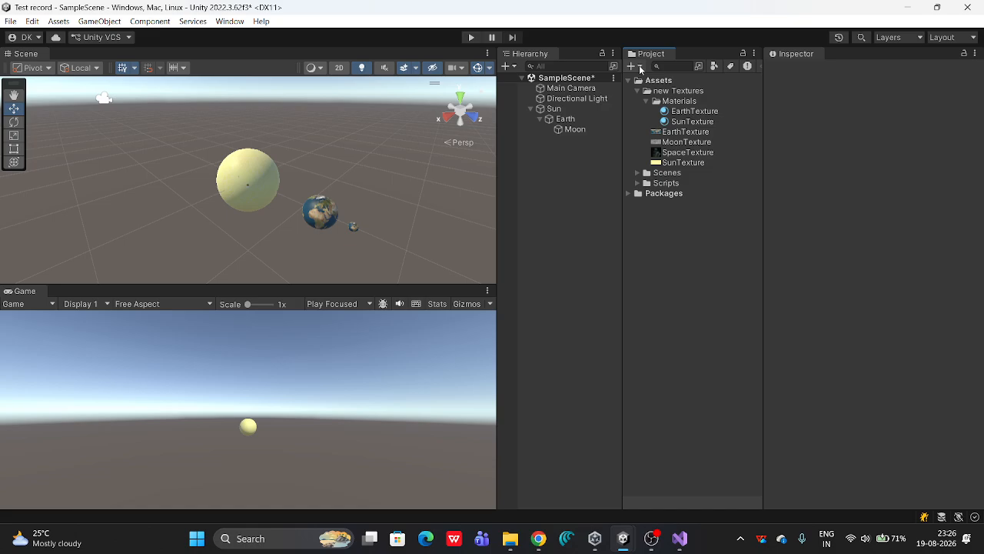
right_click(666, 209)
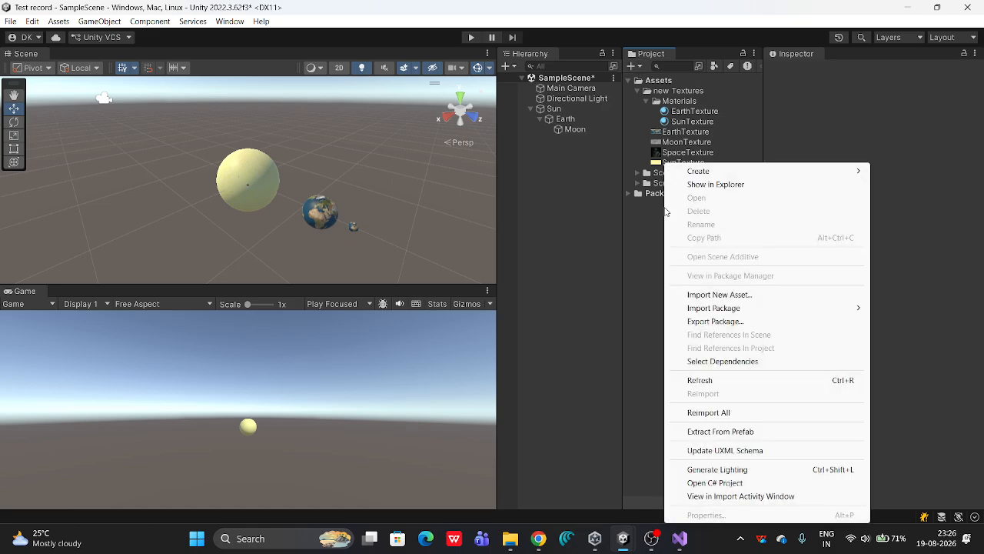
left_click(670, 101)
Create a new material in the Materials folder and name it Skybox
left_click(716, 125)
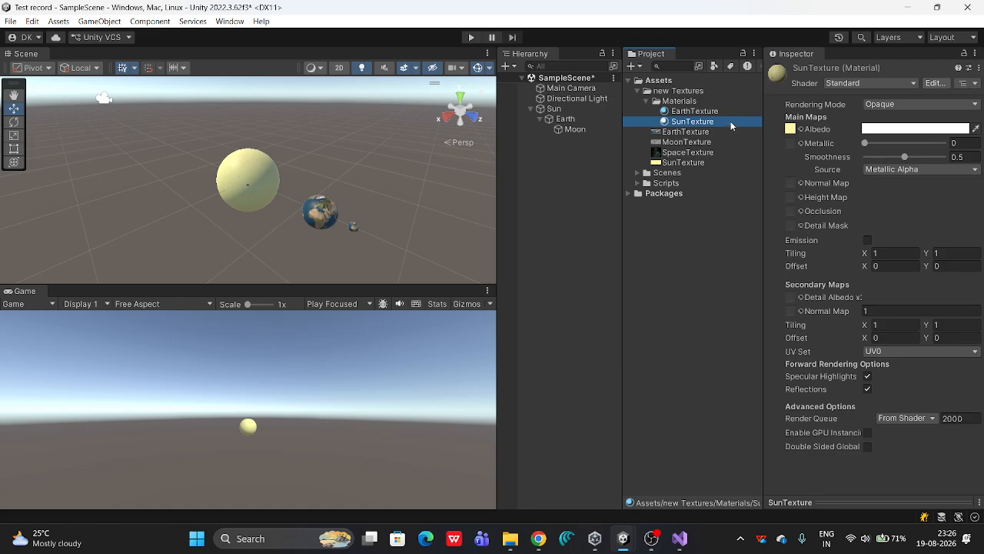
left_click(634, 67)
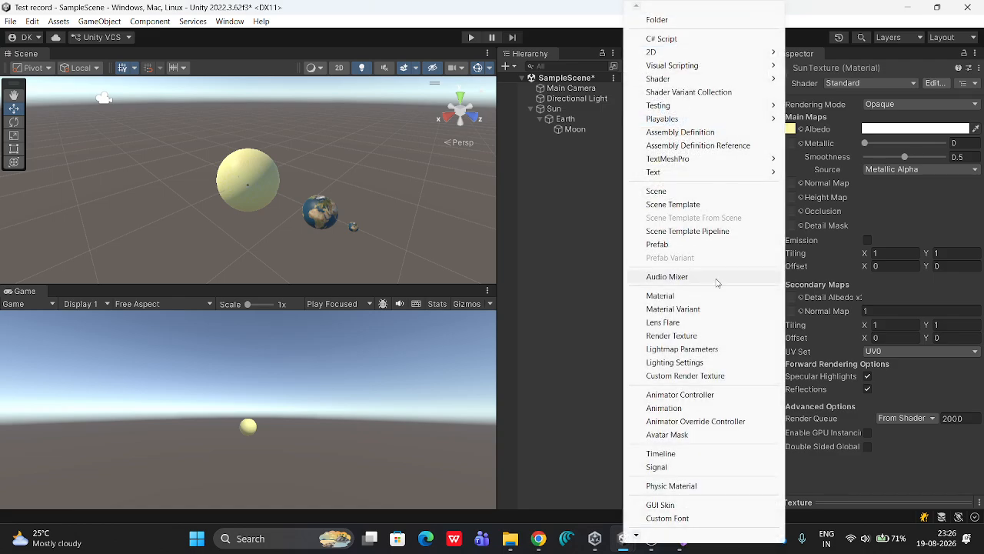
left_click(660, 296)
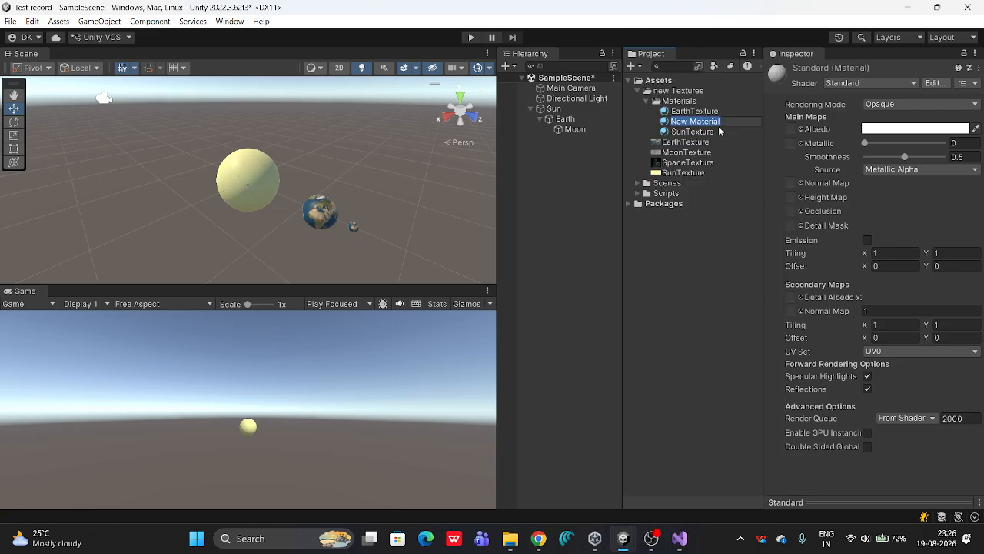
type("Skybox")
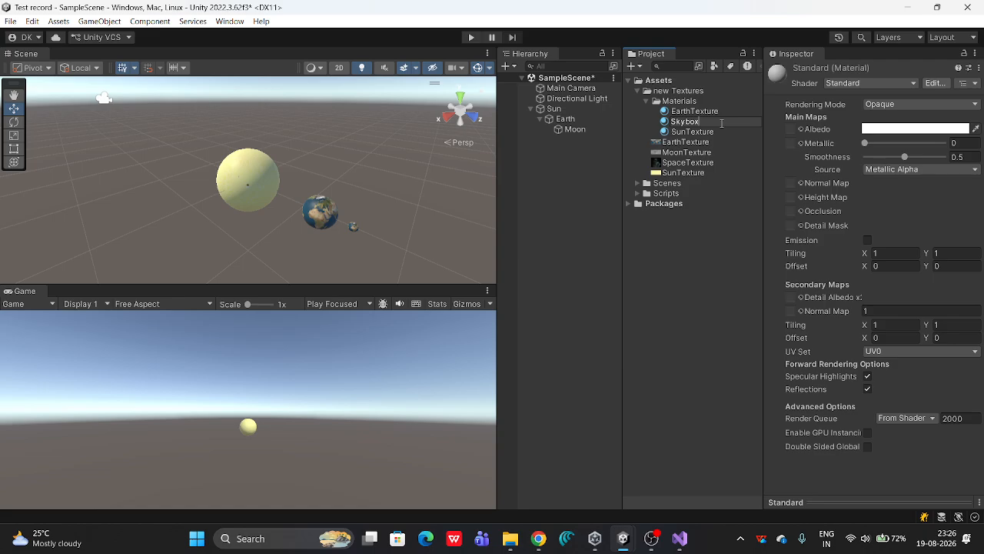
key("Return")
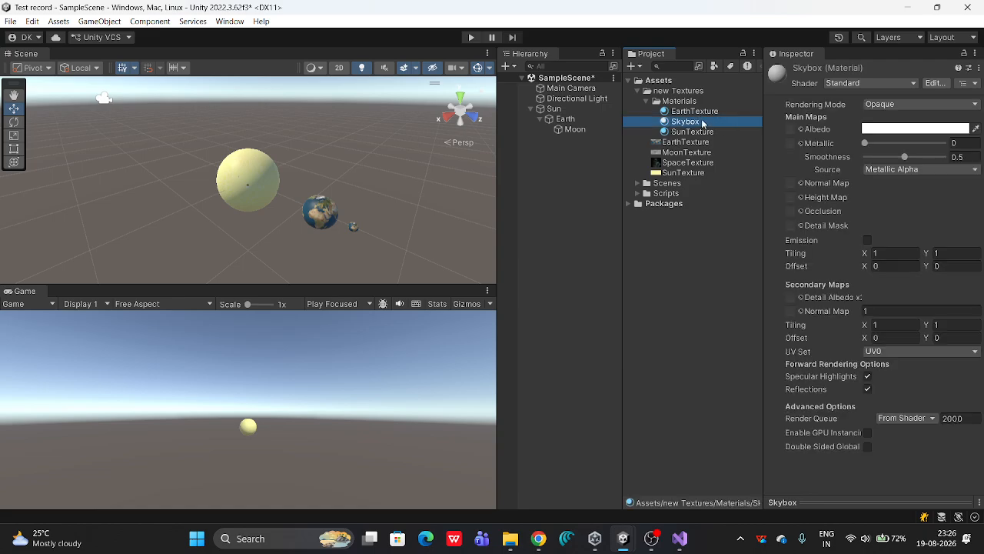
Change the Skybox material's shader to Skybox/6 Sided
left_click(903, 82)
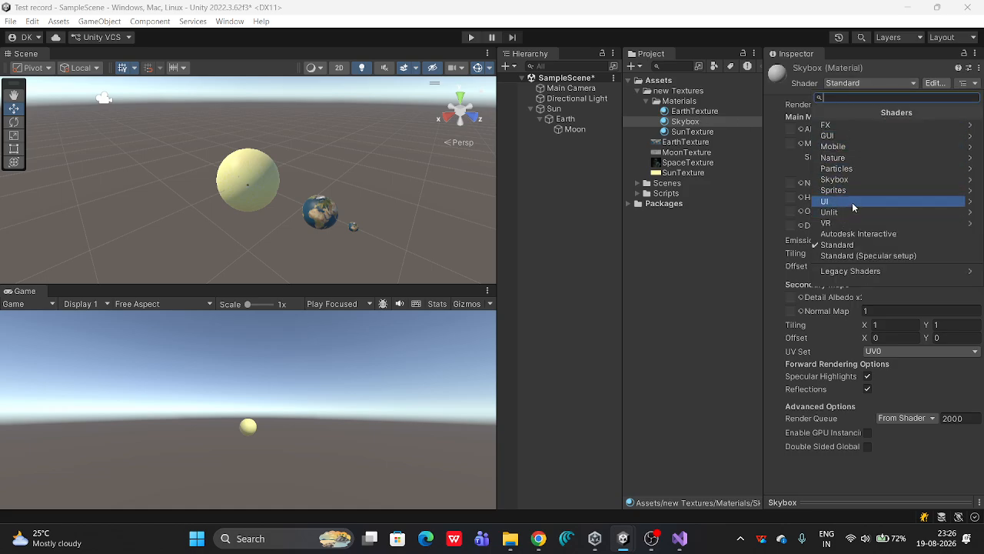
left_click(970, 181)
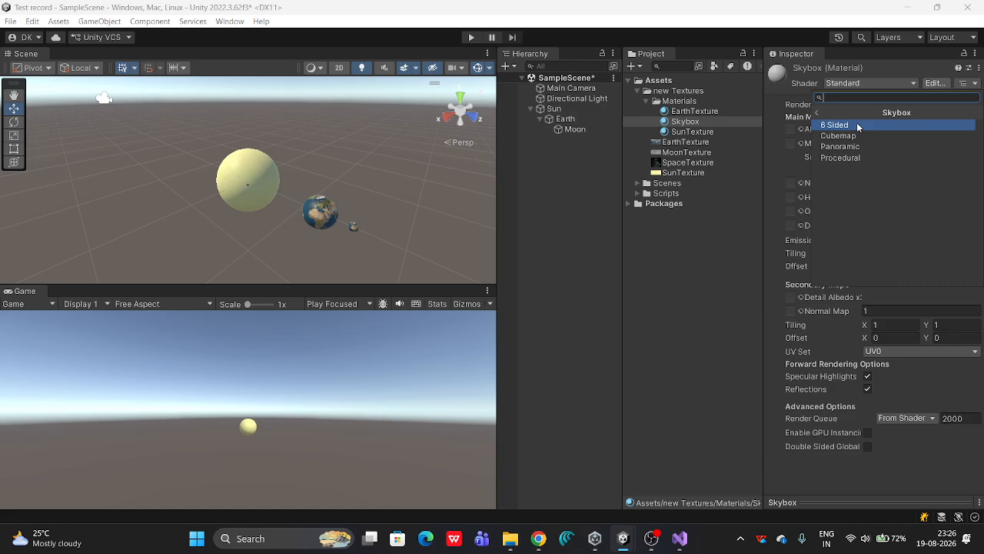
left_click(858, 126)
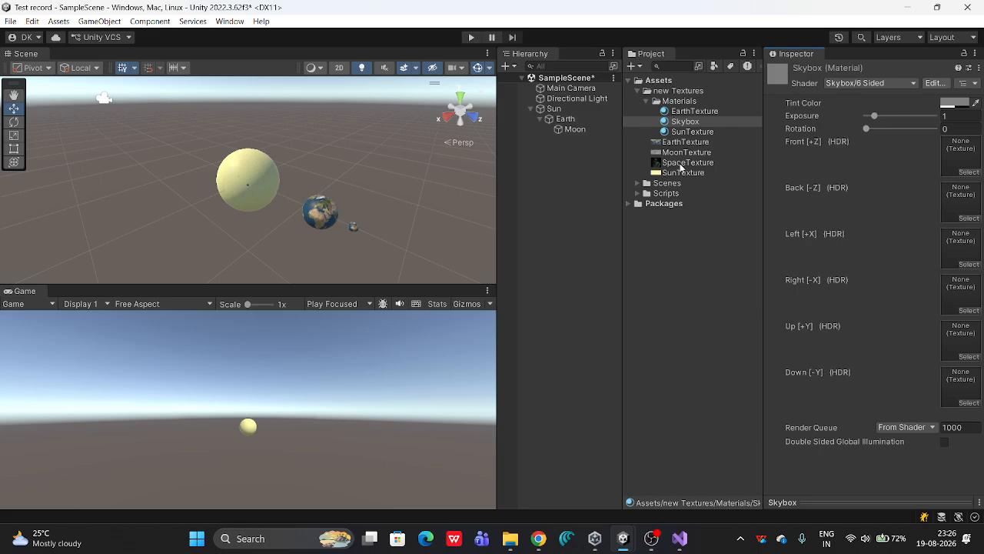
Assign SpaceTexture to the Front, Back, Left, Right, Up and Down faces of the Skybox material
left_click_drag(681, 166, 962, 154)
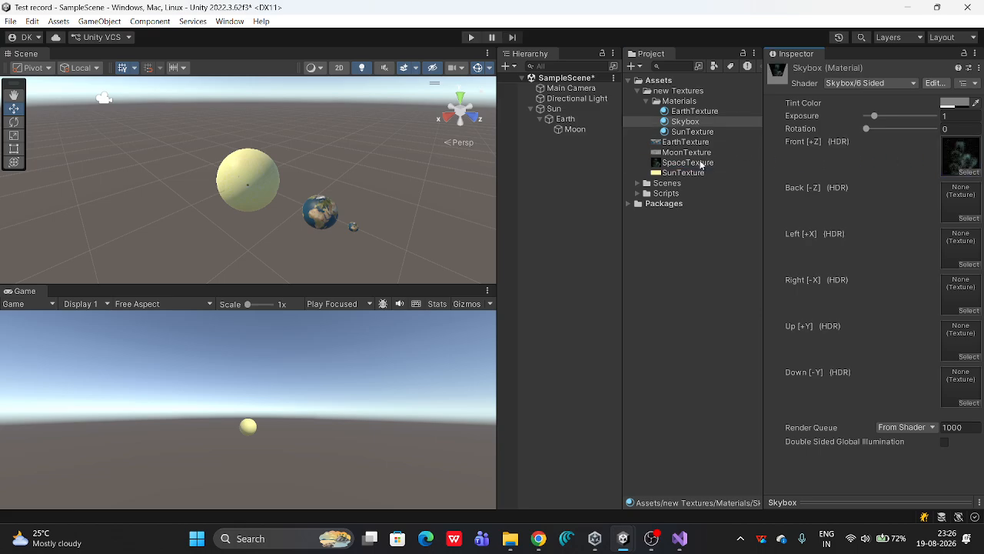
left_click_drag(685, 165, 961, 198)
left_click_drag(709, 167, 961, 246)
left_click_drag(705, 169, 949, 303)
left_click_drag(692, 166, 958, 332)
left_click_drag(687, 165, 967, 379)
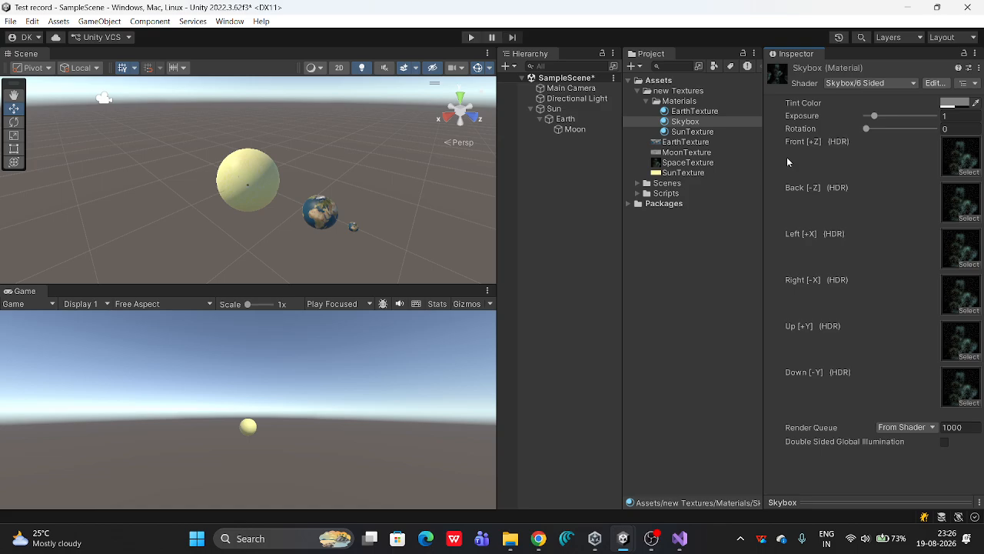
Set the Skybox material as the scene's environment skybox in the Lighting settings and close them
left_click(685, 271)
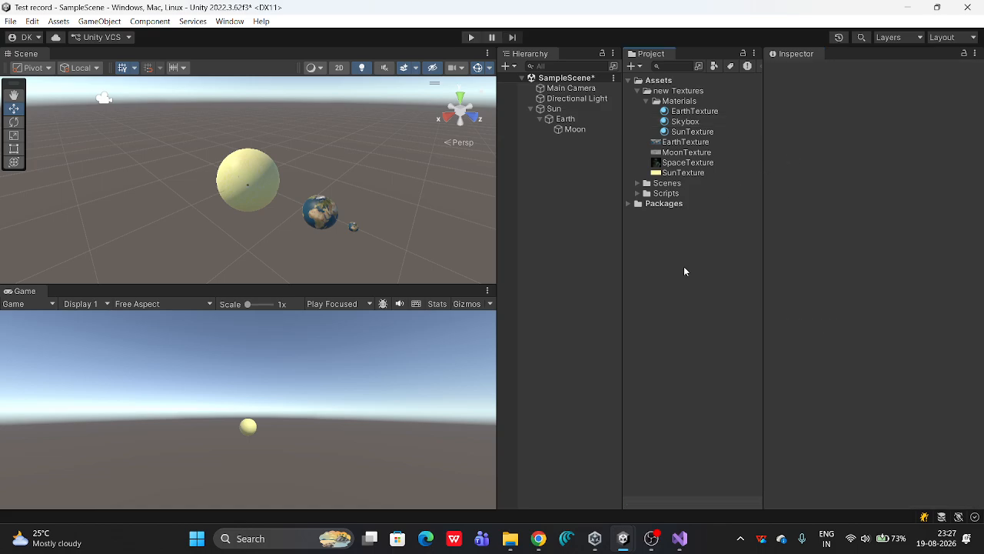
left_click(694, 122)
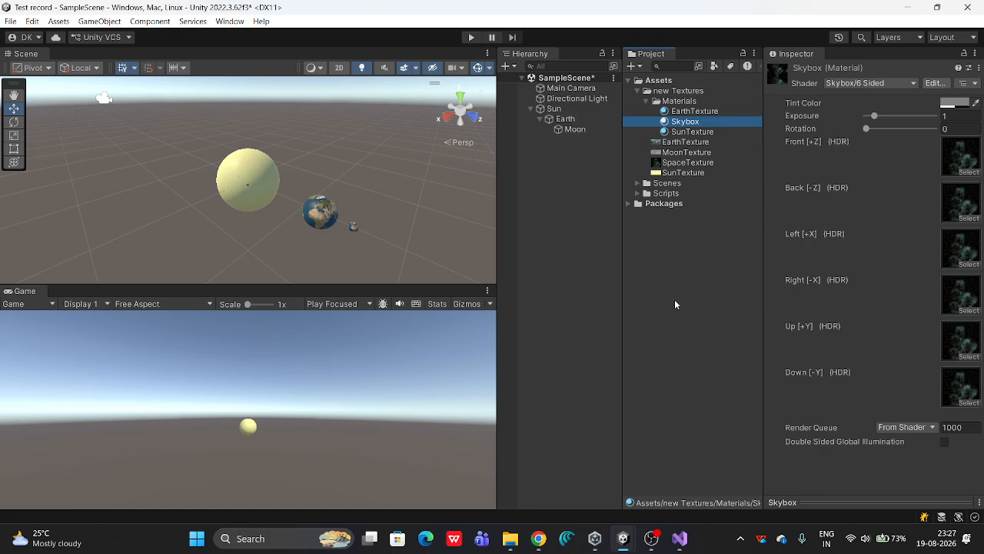
left_click(228, 21)
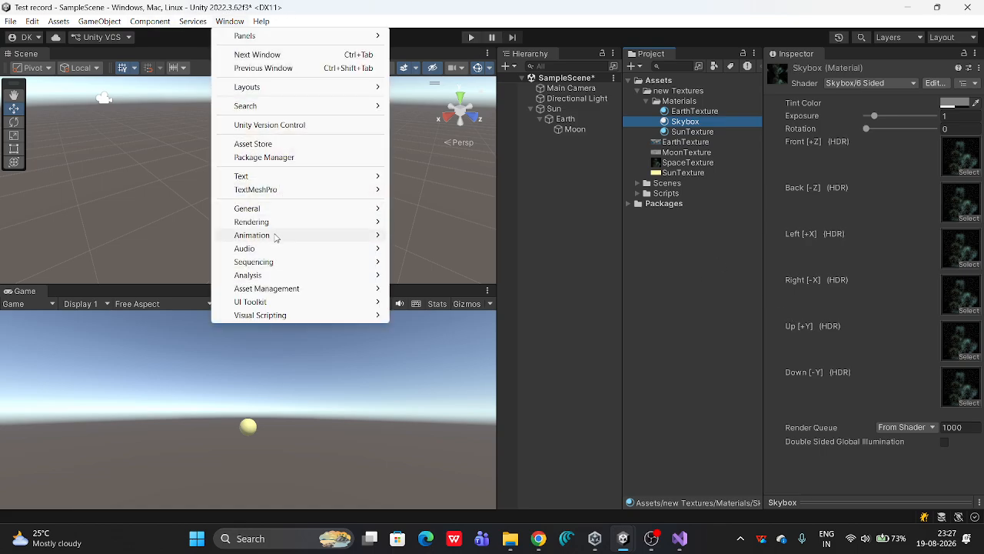
mouse_move(372, 223)
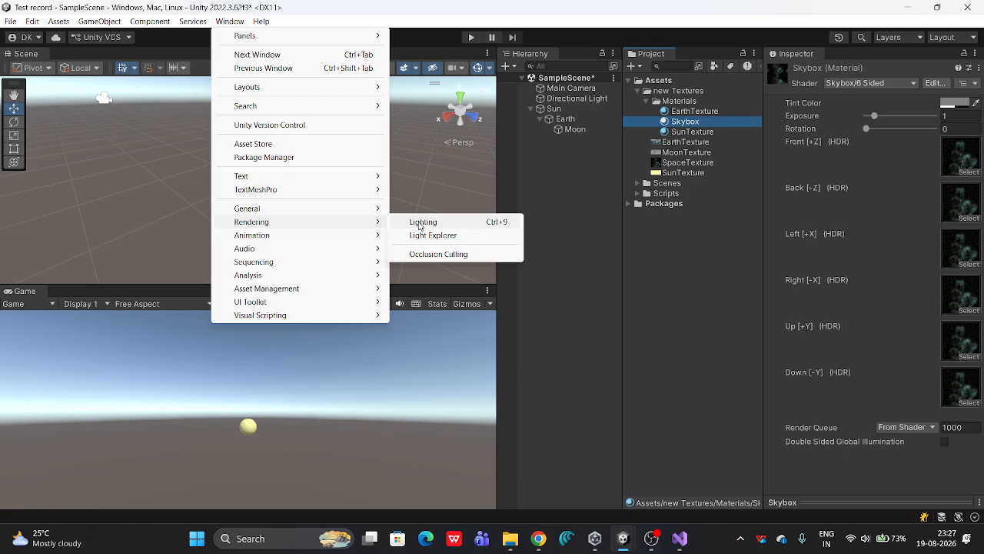
left_click(421, 222)
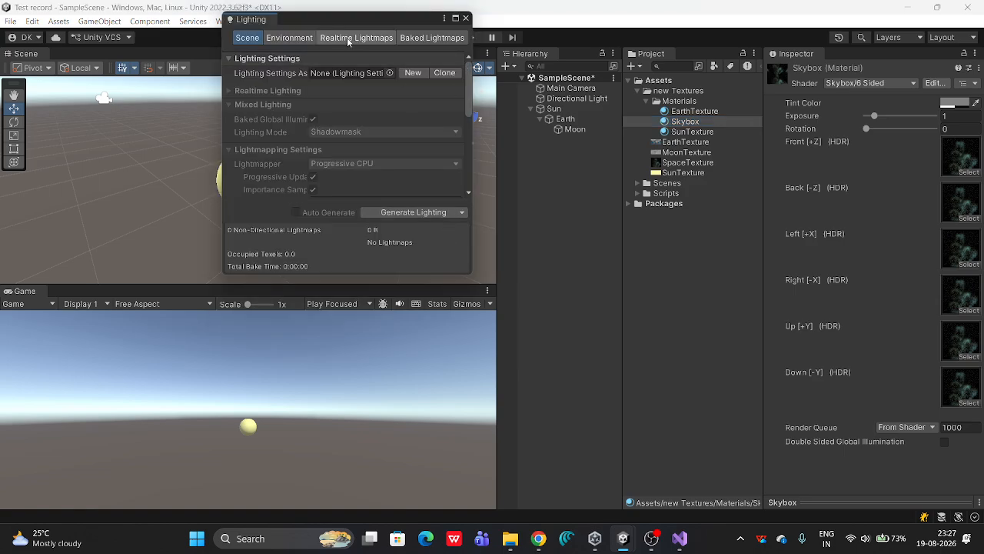
left_click(301, 41)
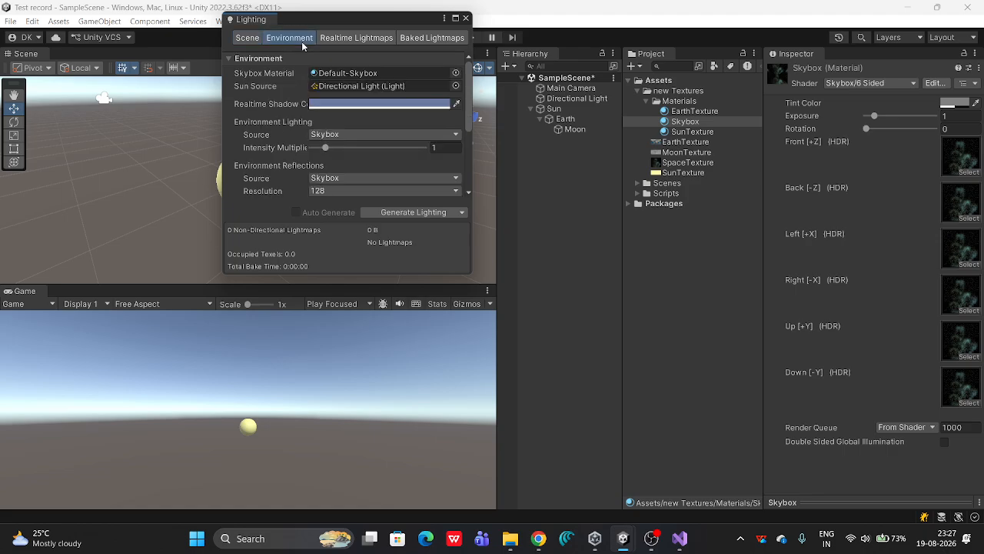
left_click(456, 74)
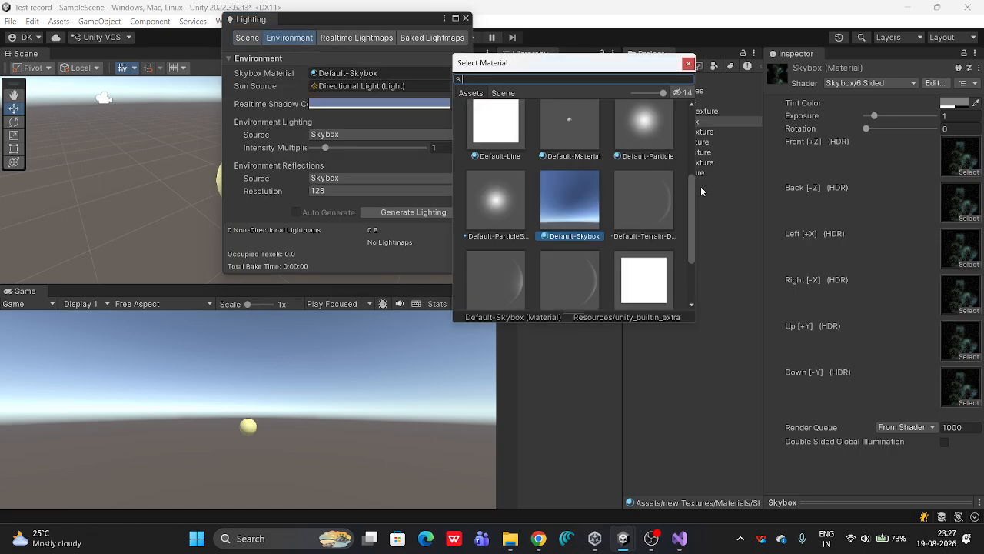
left_click_drag(692, 200, 697, 120)
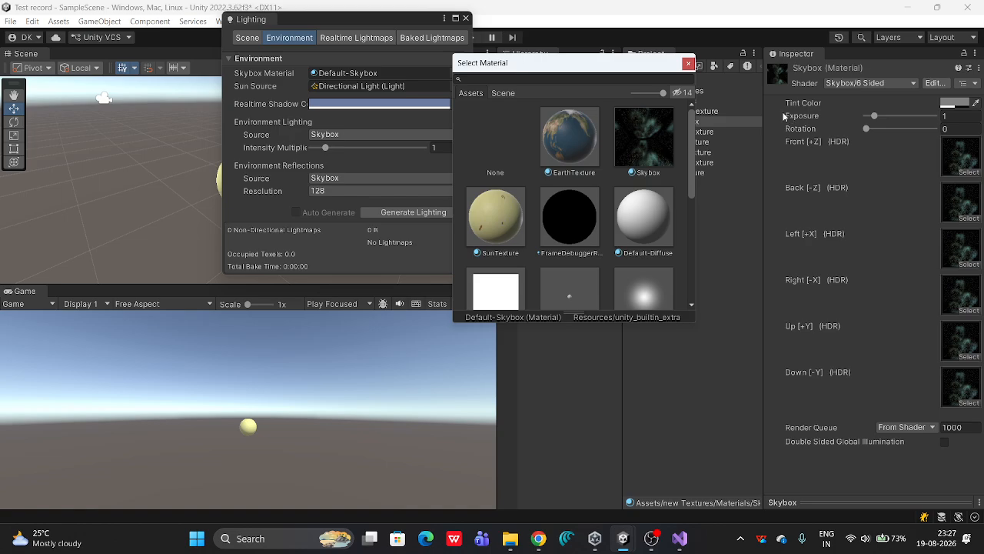
left_click(646, 149)
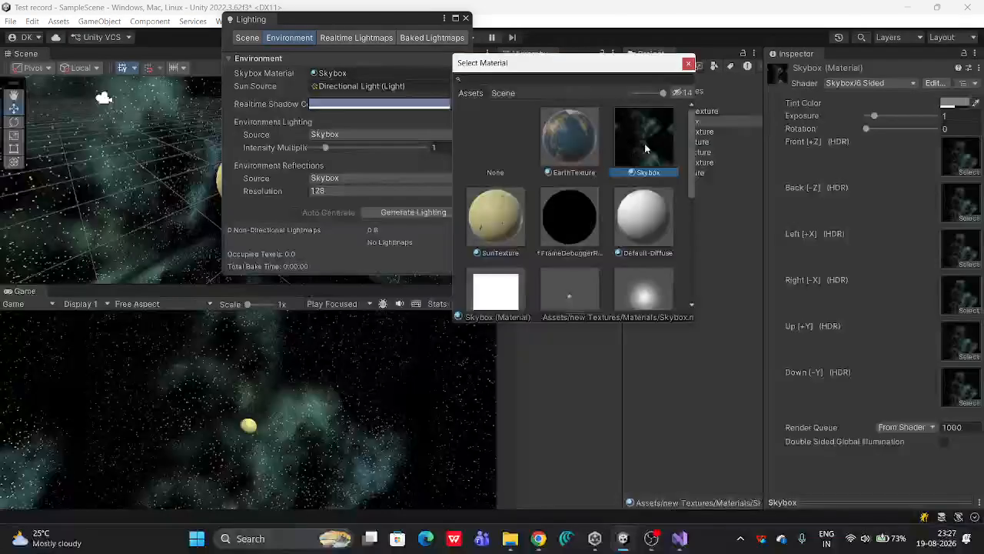
left_click(688, 63)
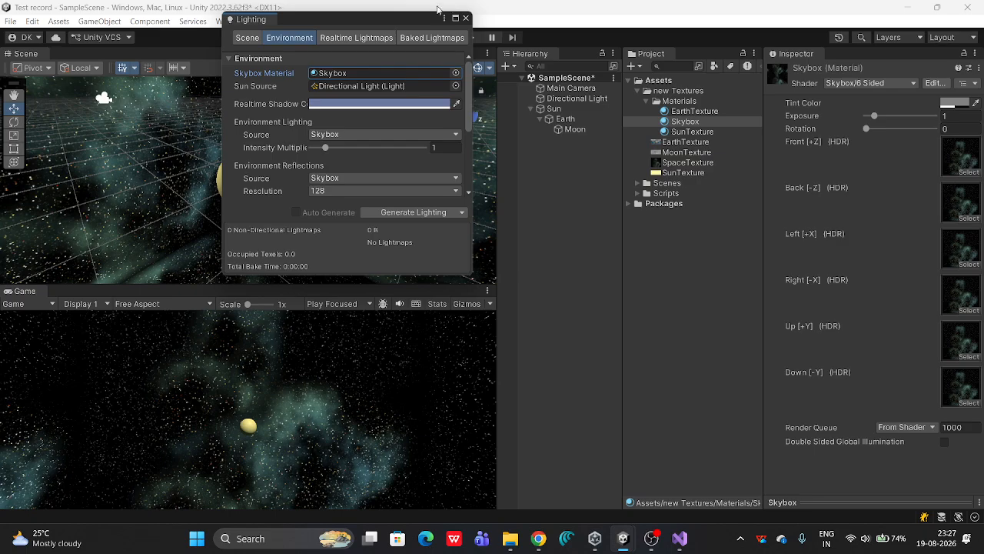
left_click(465, 17)
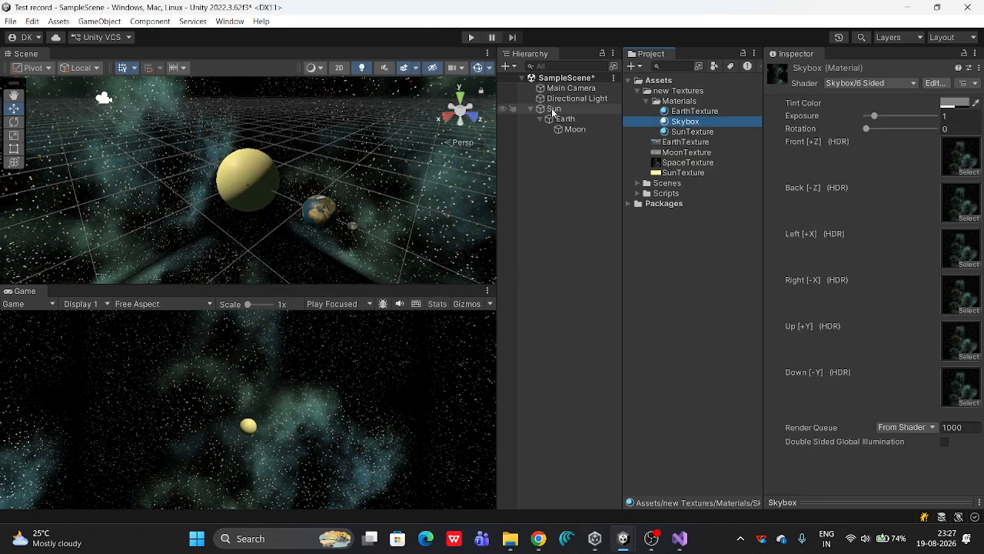
Run the scene briefly to preview the planets against the space background, and stop playback
left_click(471, 37)
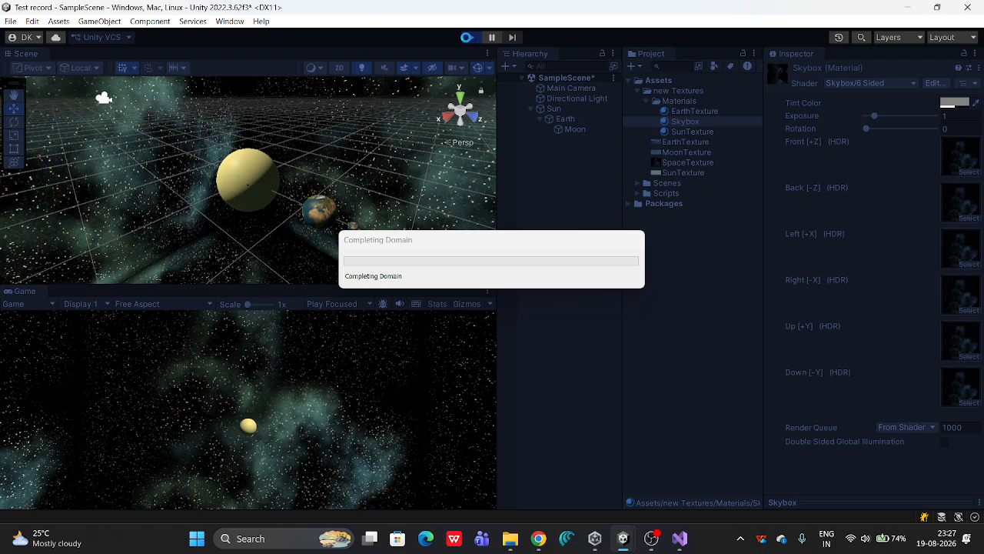
left_click(468, 38)
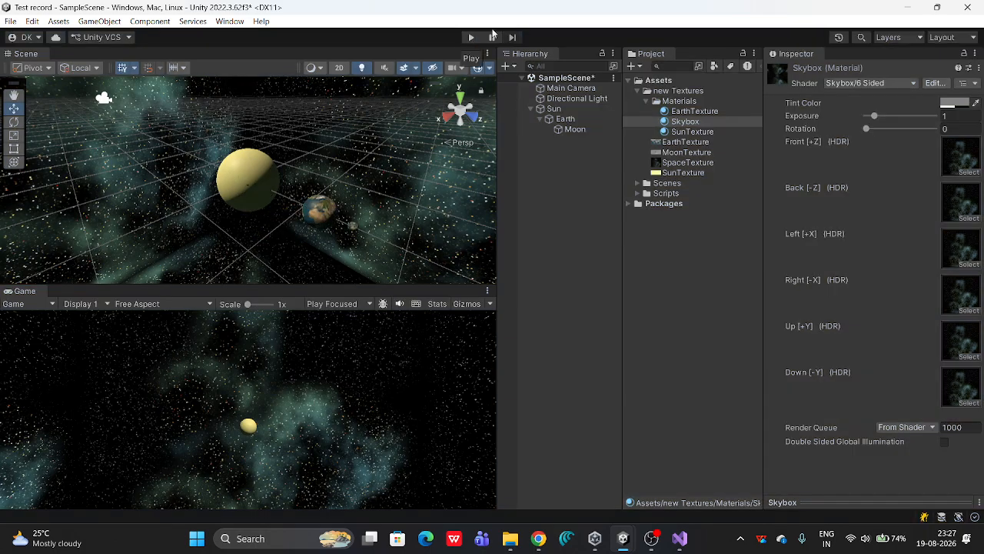
Apply MoonTexture to the Moon object and run the scene to preview the textured Moon in motion
left_click(577, 129)
left_click_drag(685, 153, 578, 129)
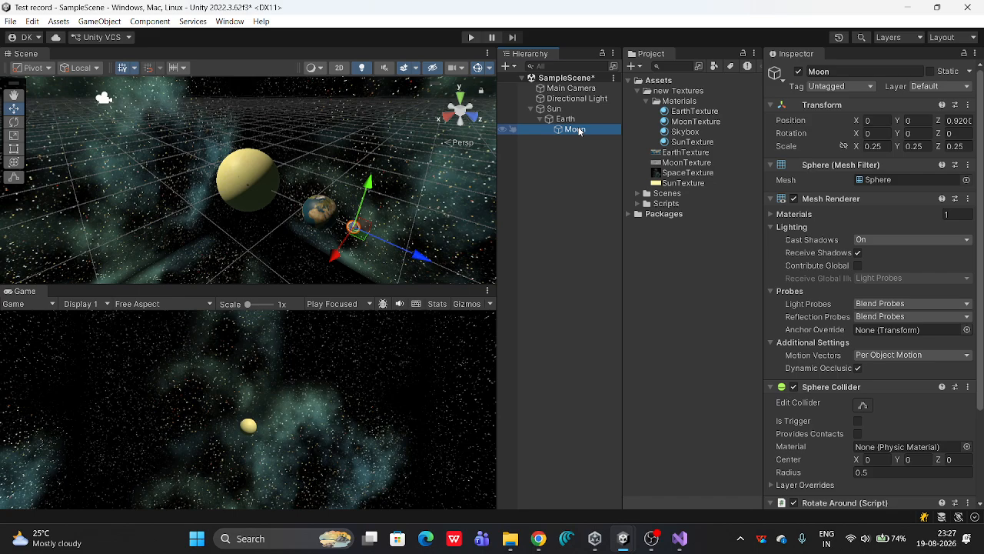
left_click(565, 165)
left_click(470, 37)
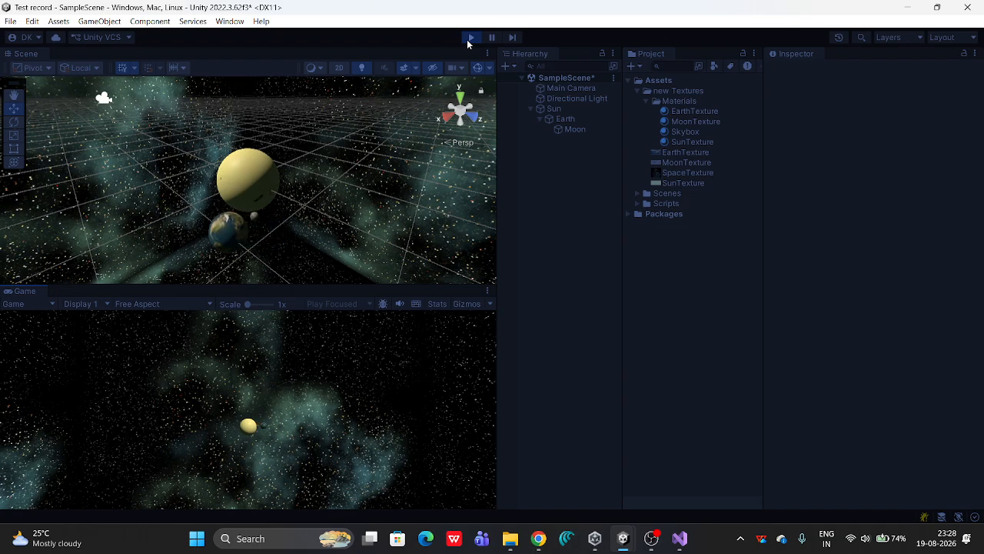
Stop playback and import the Sounds folder from SolarSystemAssets into the project's Assets folder
left_click(469, 38)
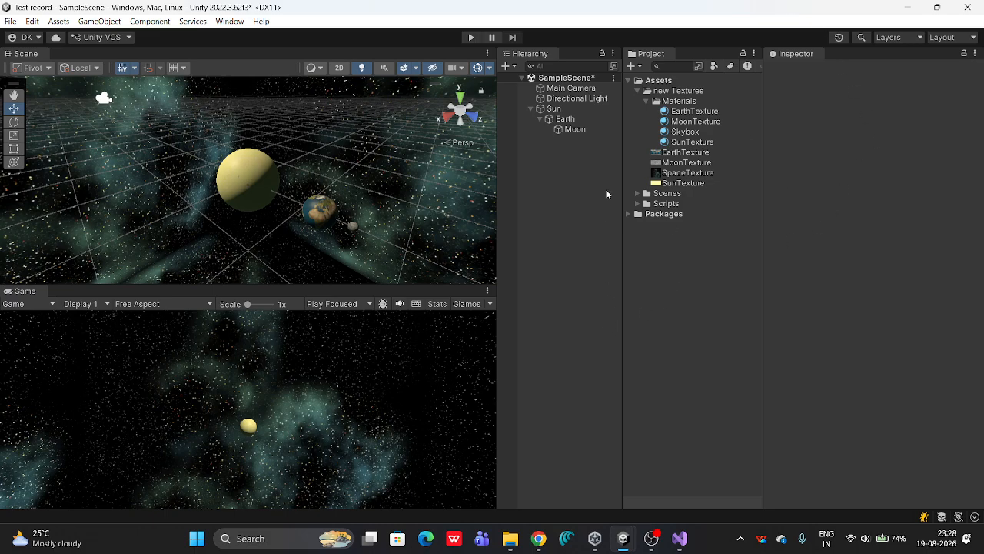
left_click(638, 91)
left_click(655, 82)
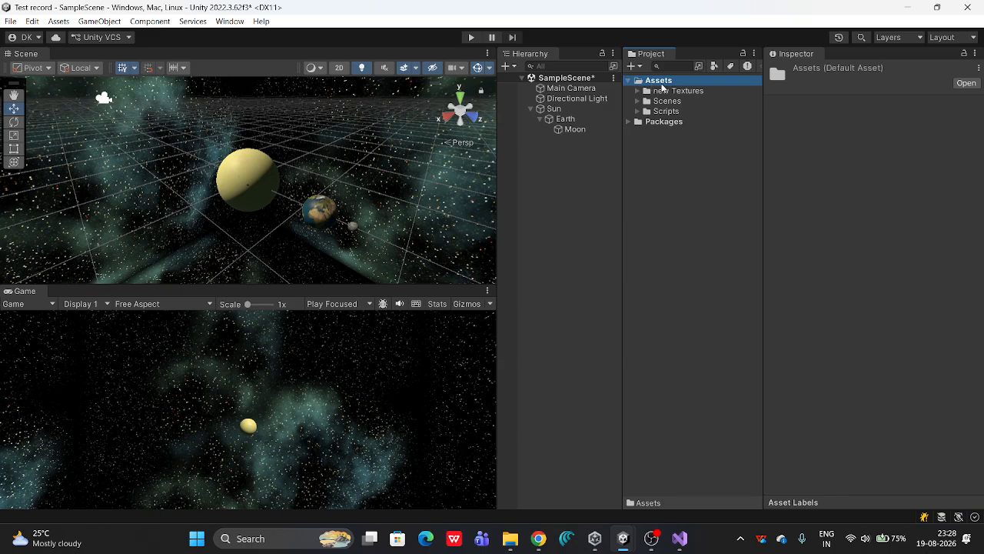
left_click(682, 187)
left_click(676, 81)
left_click(511, 538)
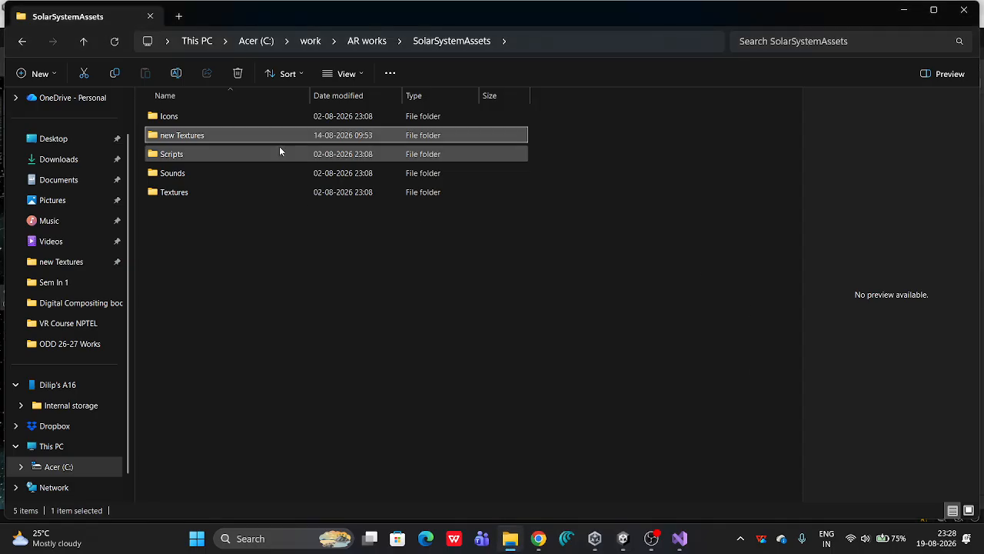
left_click_drag(204, 180, 682, 120)
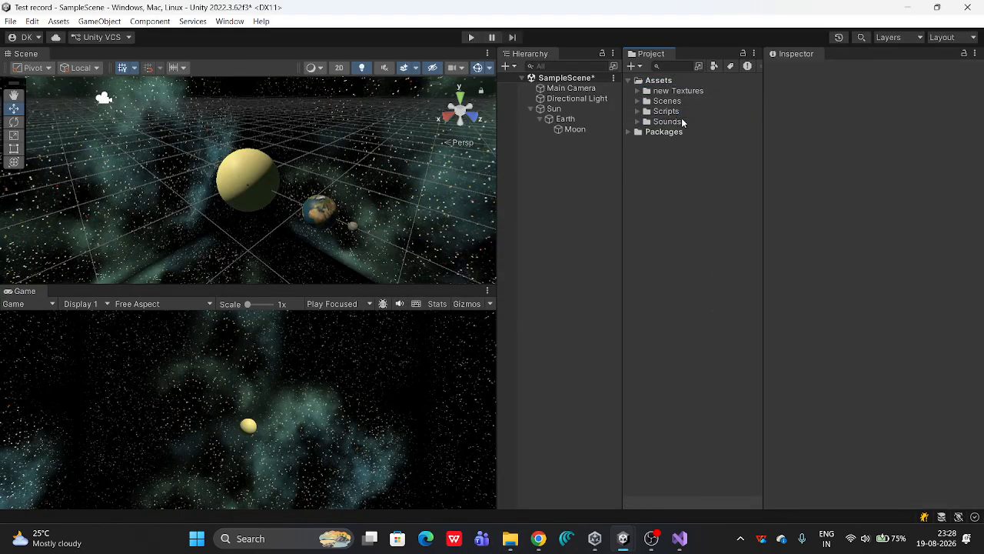
left_click(637, 122)
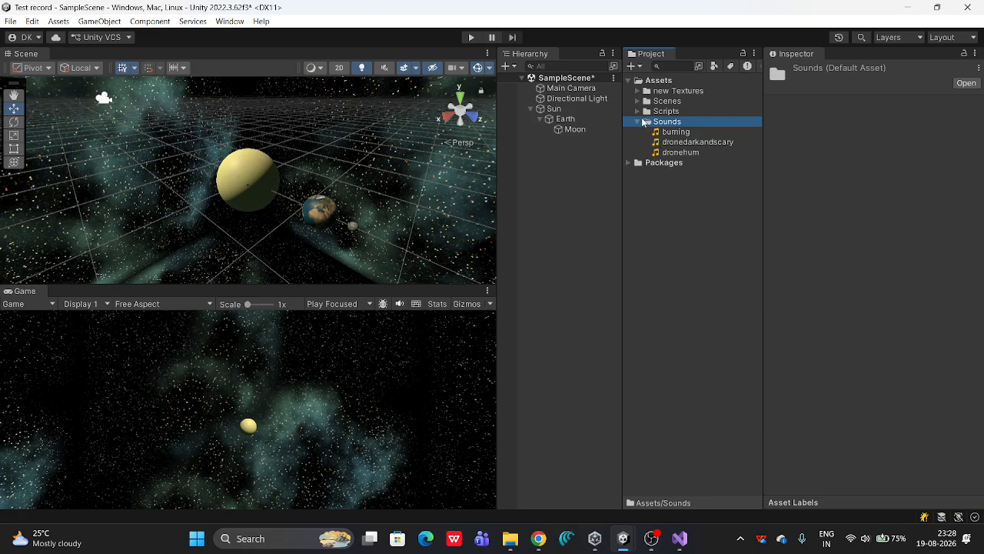
left_click(637, 122)
Add an Audio Source component to the Sun object
left_click(555, 108)
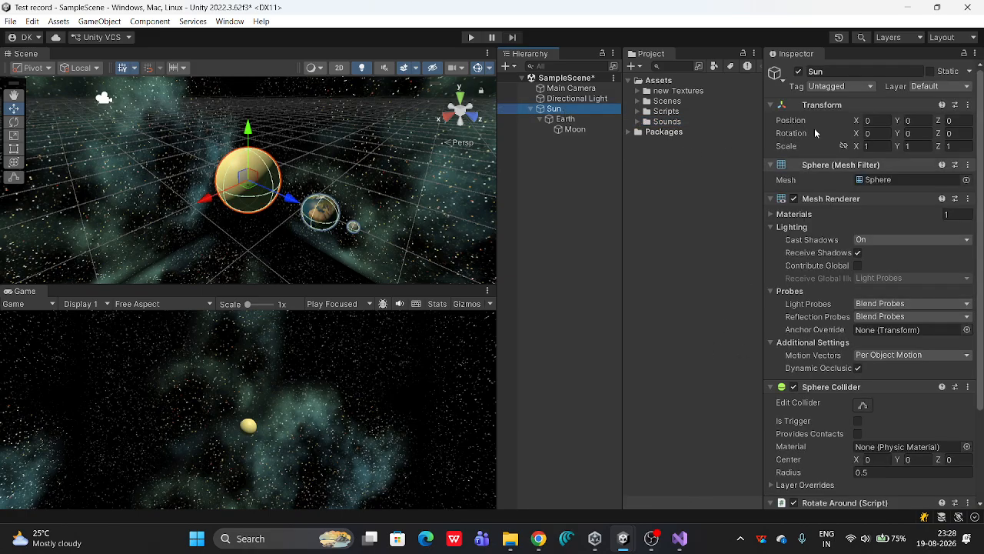
left_click(570, 88)
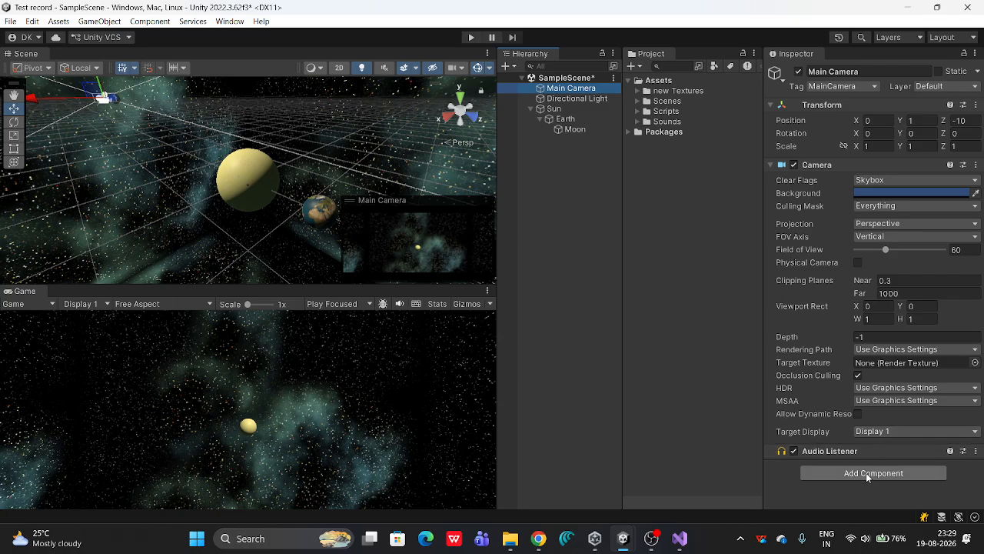
left_click(554, 108)
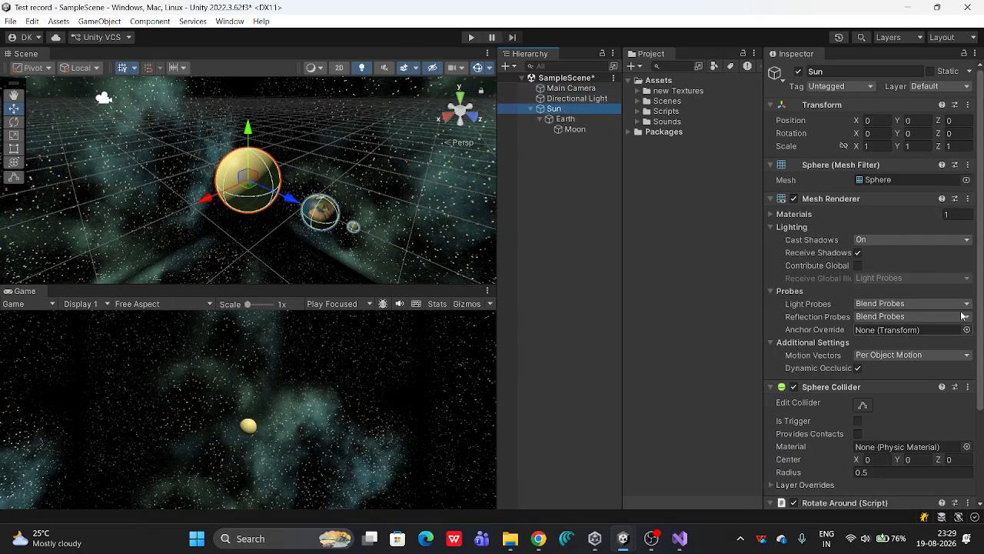
scroll(964, 403, "down", 5)
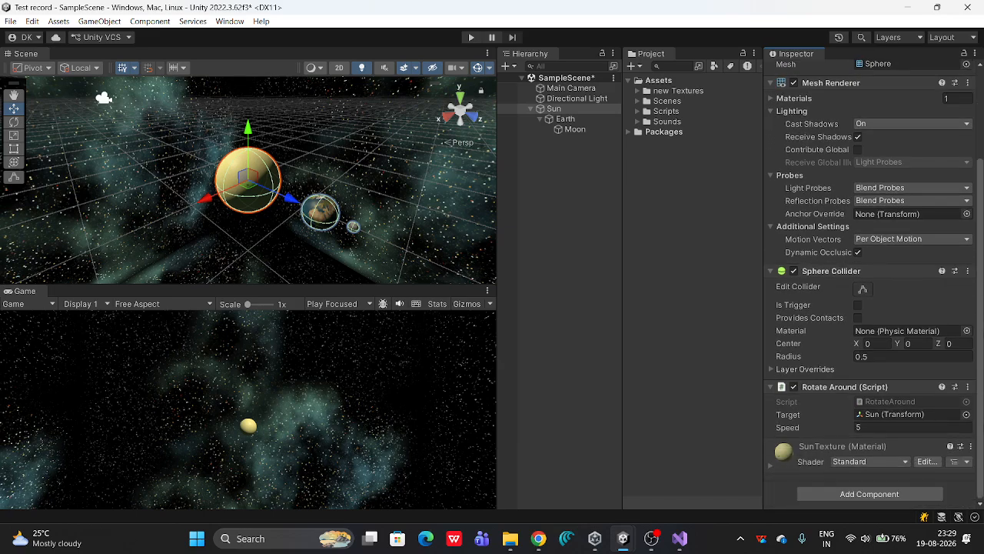
left_click(897, 497)
left_click(930, 358)
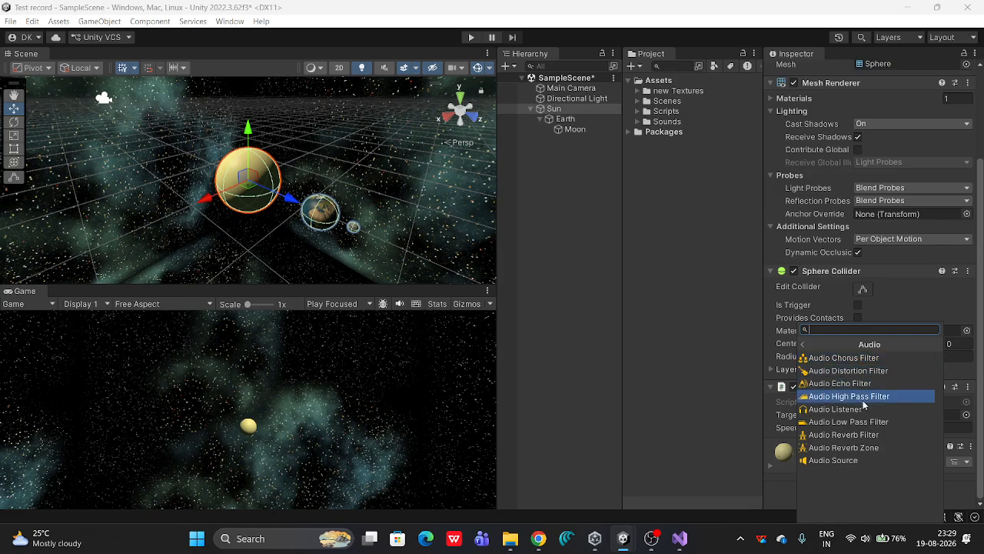
left_click(860, 461)
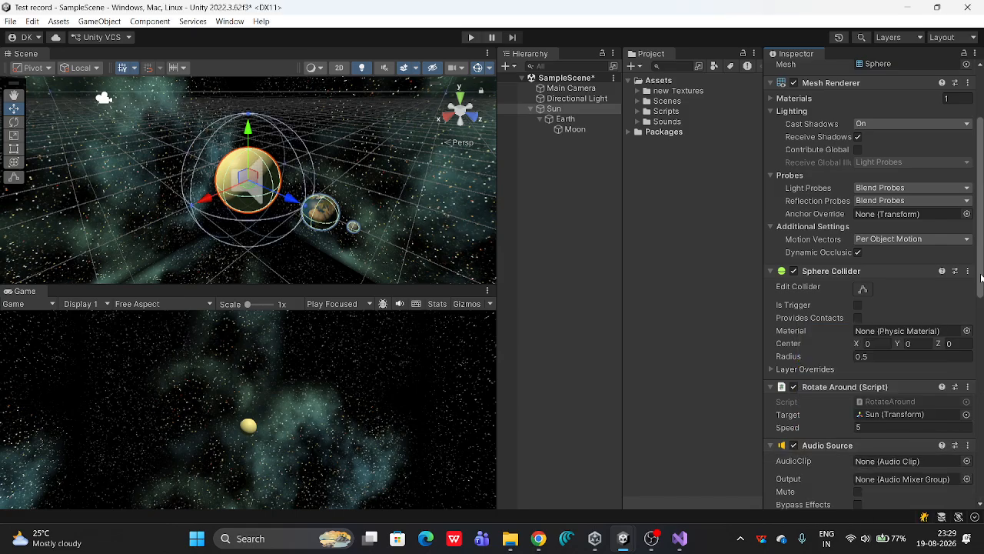
Assign the burning sound as the audio clip of the Sun's Audio Source
scroll(955, 167, "down", 8)
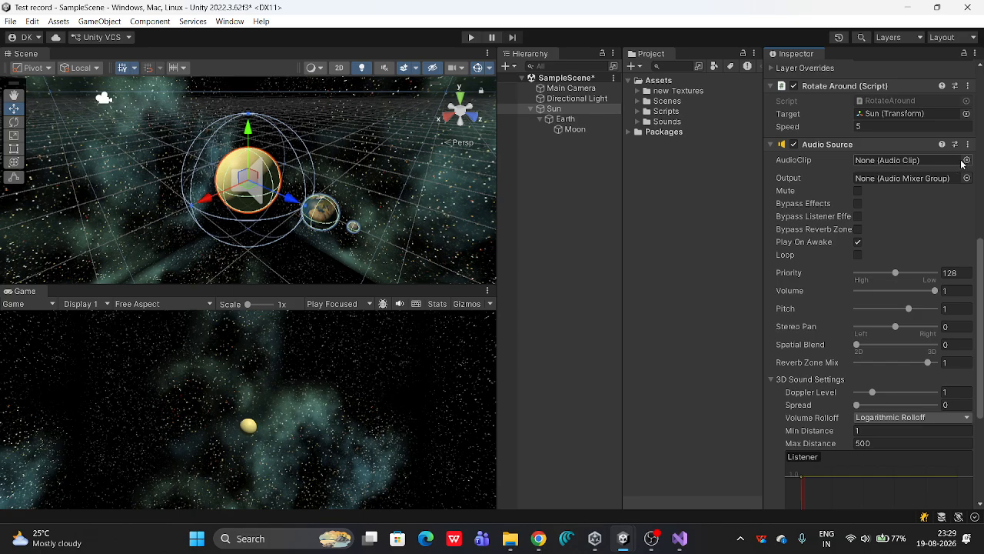
left_click(638, 122)
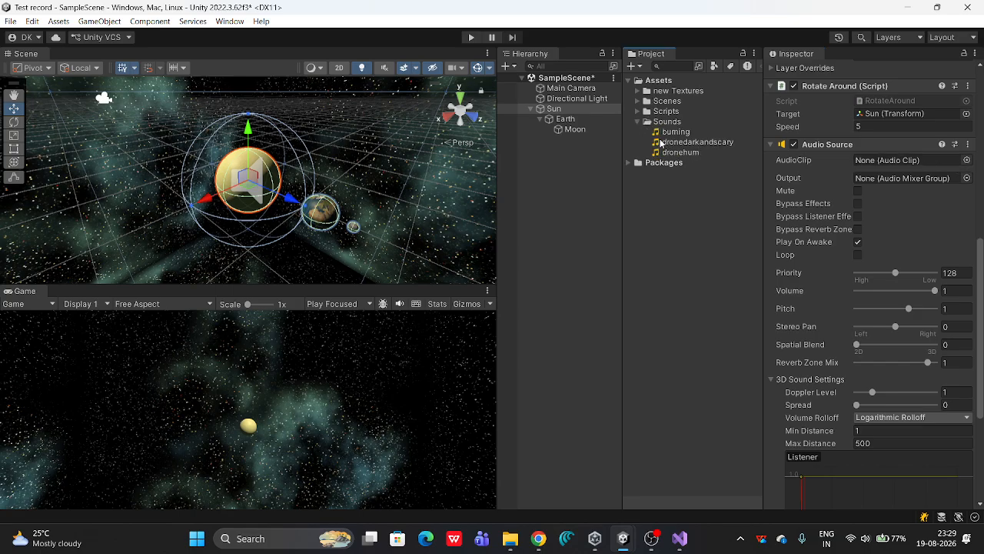
left_click(670, 133)
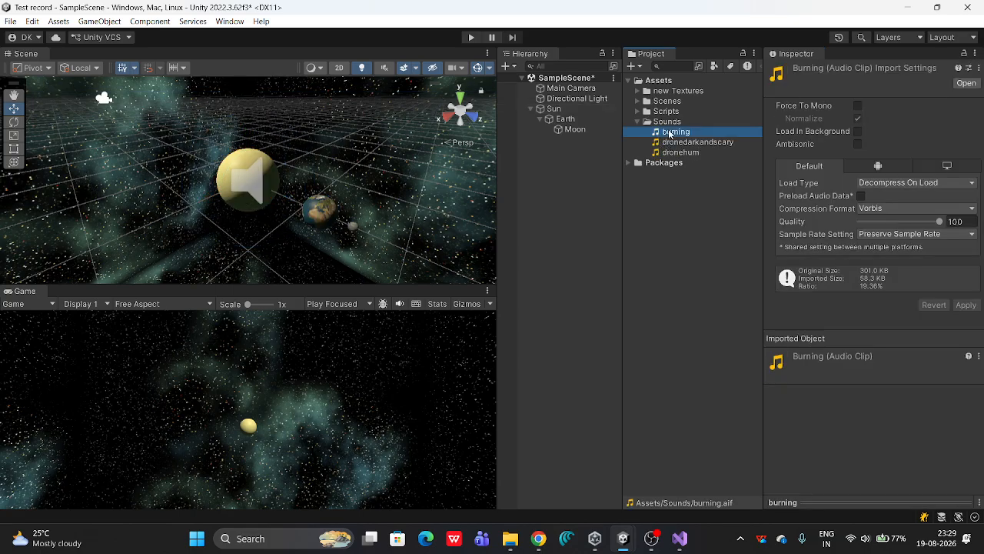
left_click(586, 109)
left_click_drag(981, 237, 980, 510)
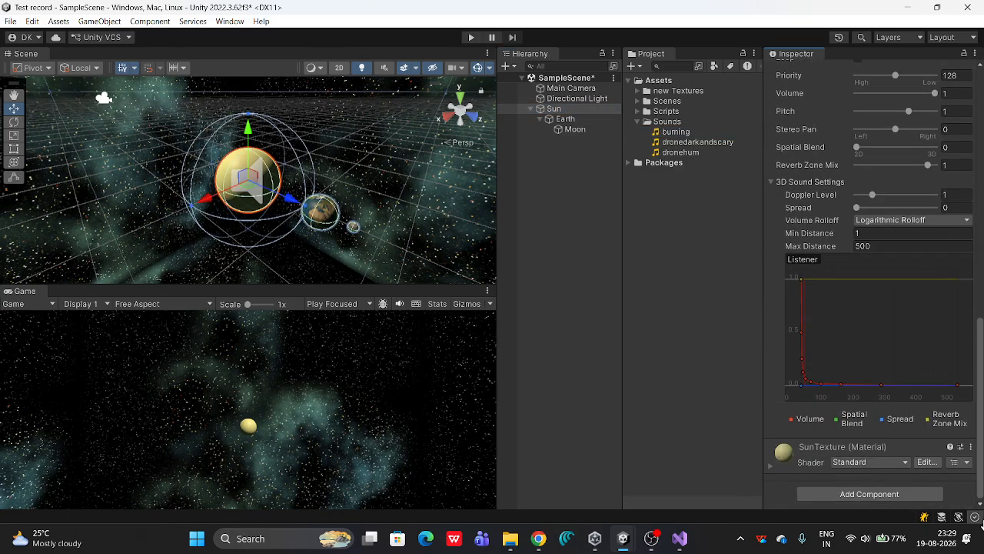
left_click(976, 518)
left_click_drag(982, 463, 982, 376)
left_click(680, 306)
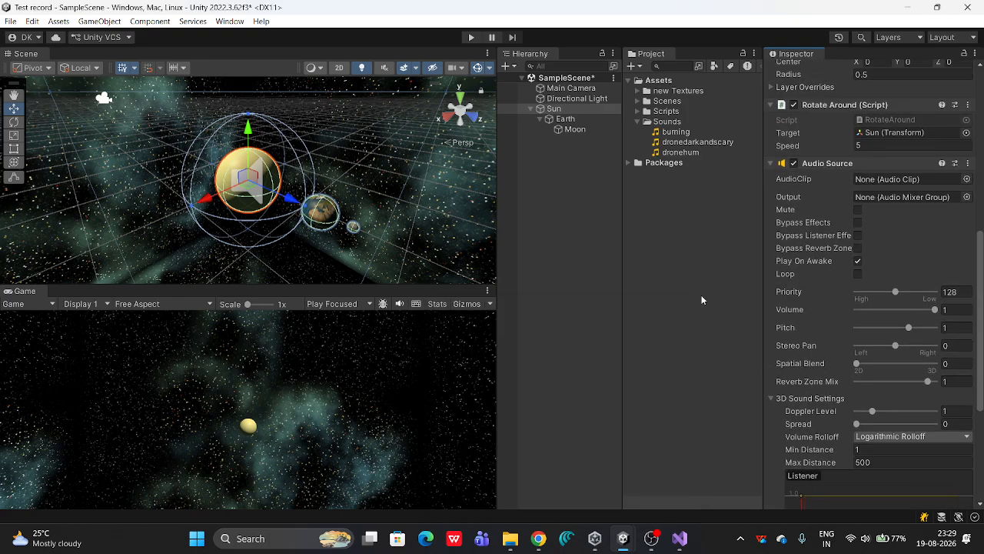
left_click(967, 179)
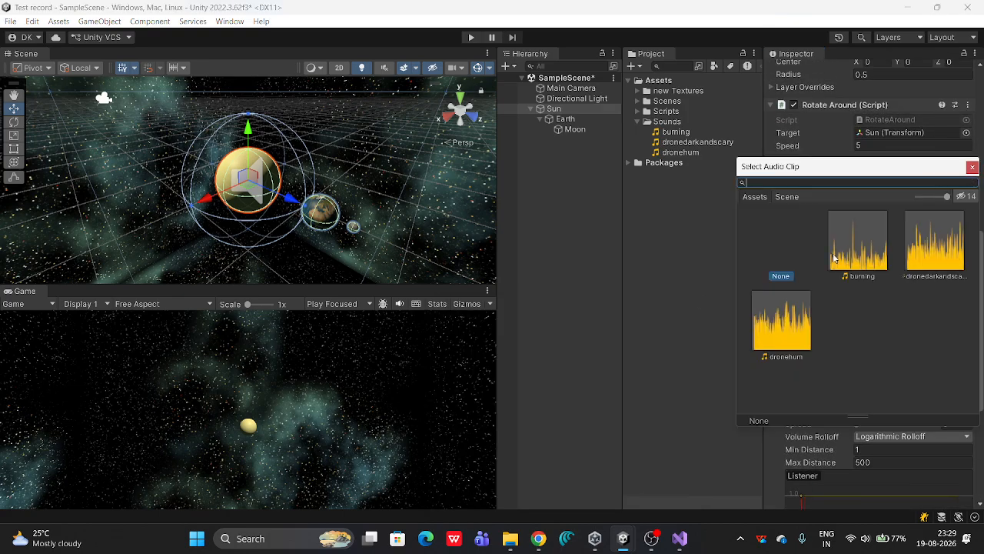
left_click(860, 258)
double_click(858, 253)
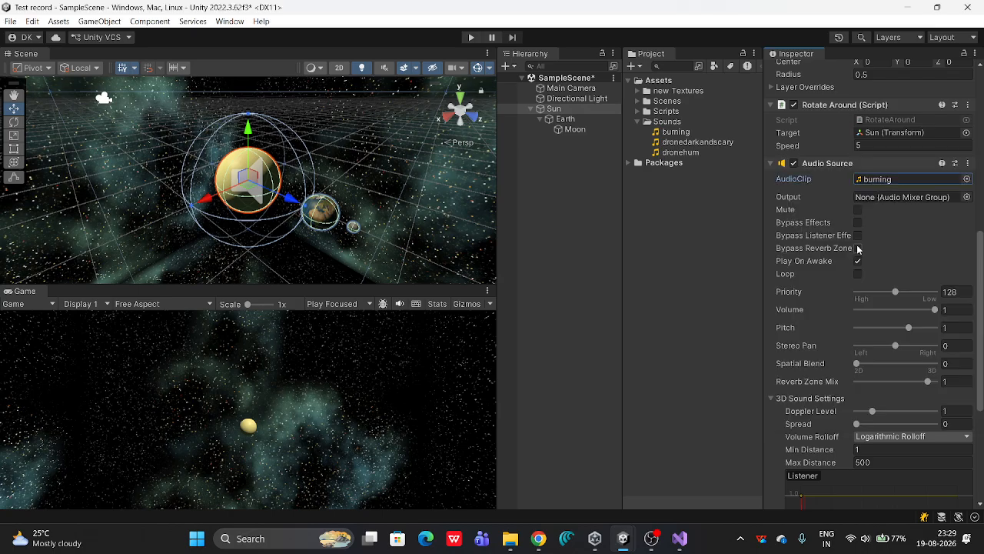
left_click(857, 259)
Run the scene briefly to listen to the Sun's burning sound, and stop playback
left_click_drag(983, 250, 983, 247)
left_click(471, 37)
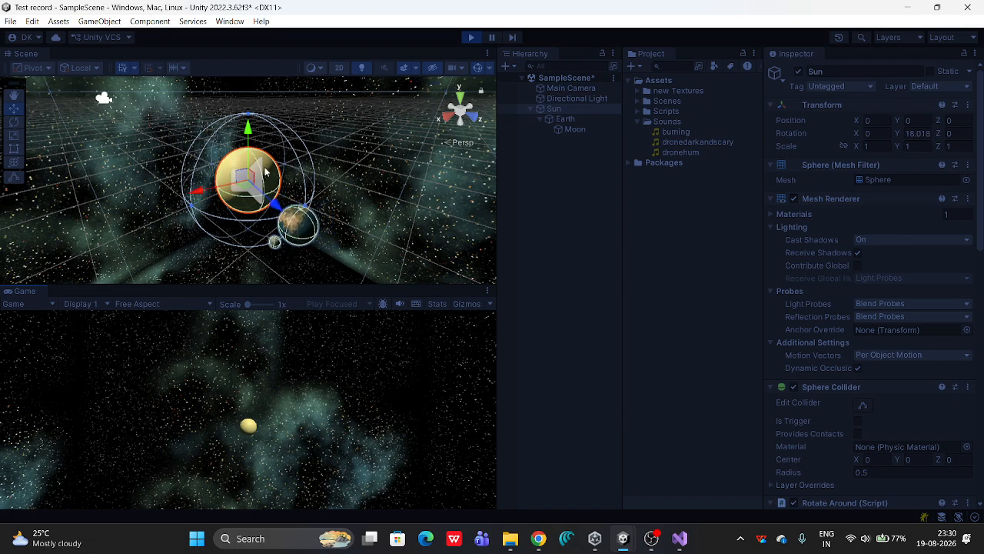
left_click(472, 37)
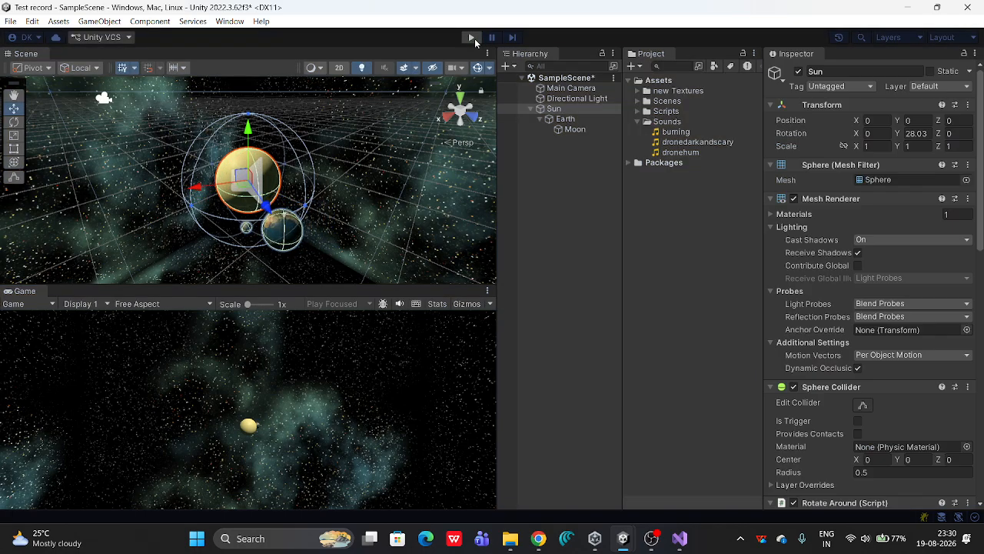
Lower the volume of the Sun's Audio Source to about 0.149
left_click_drag(980, 219, 982, 337)
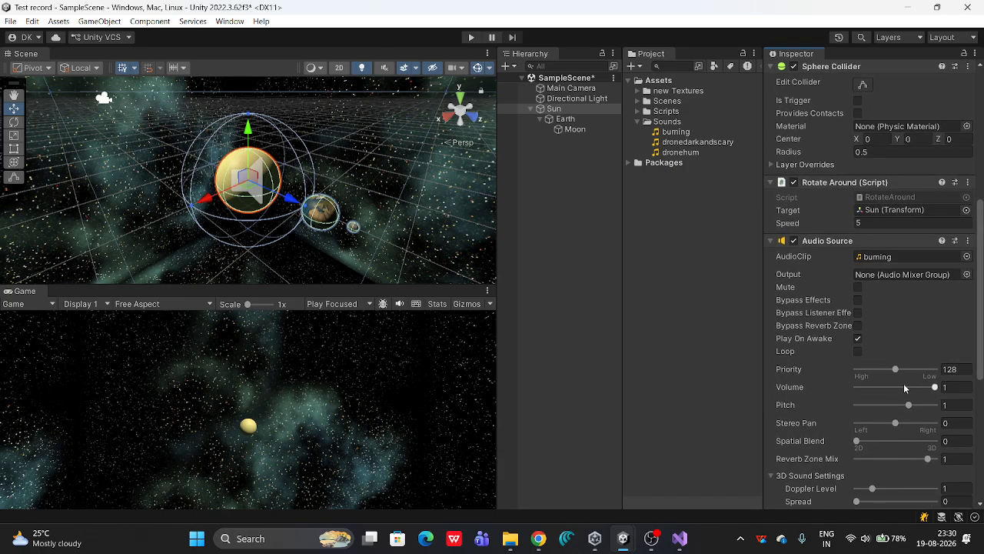
left_click_drag(927, 389, 868, 387)
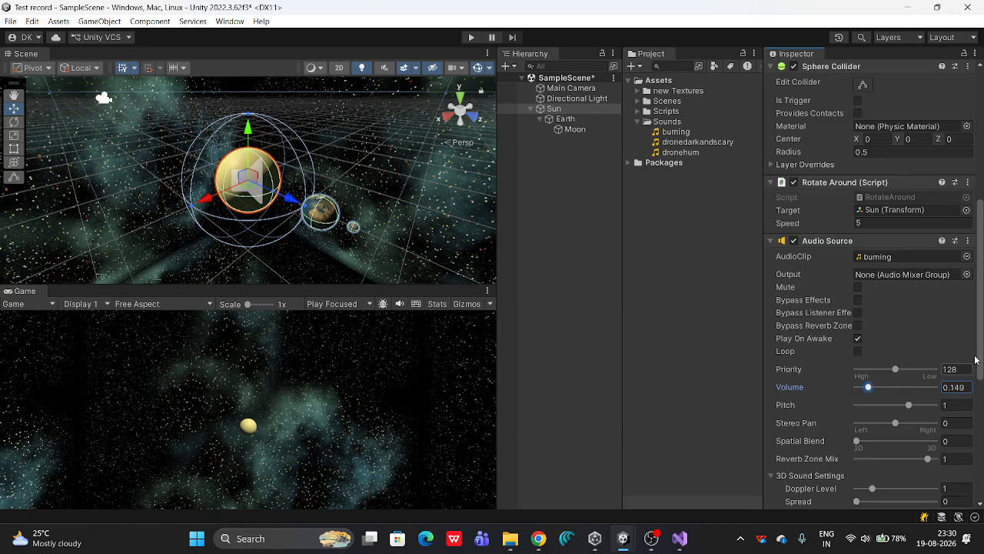
left_click_drag(979, 313, 978, 350)
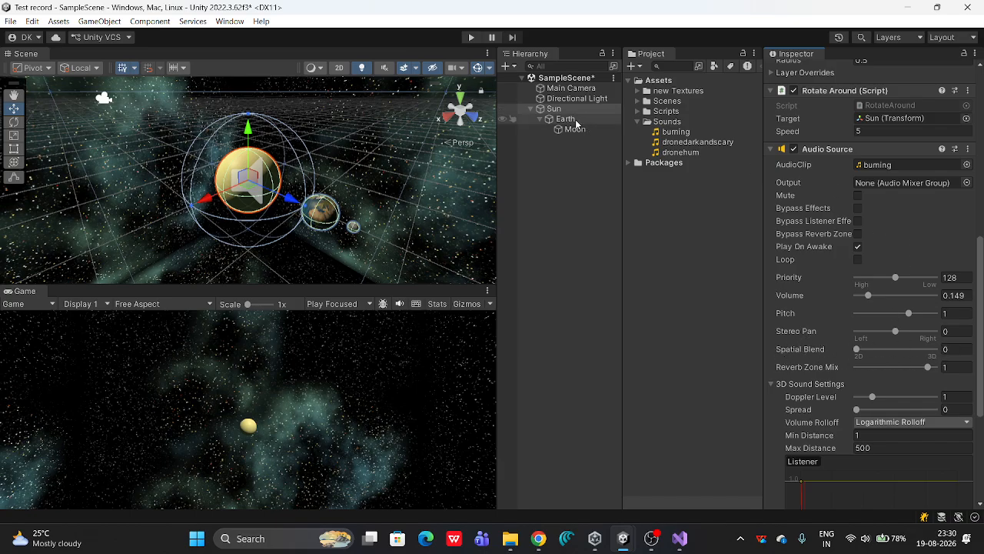
left_click_drag(980, 246, 981, 250)
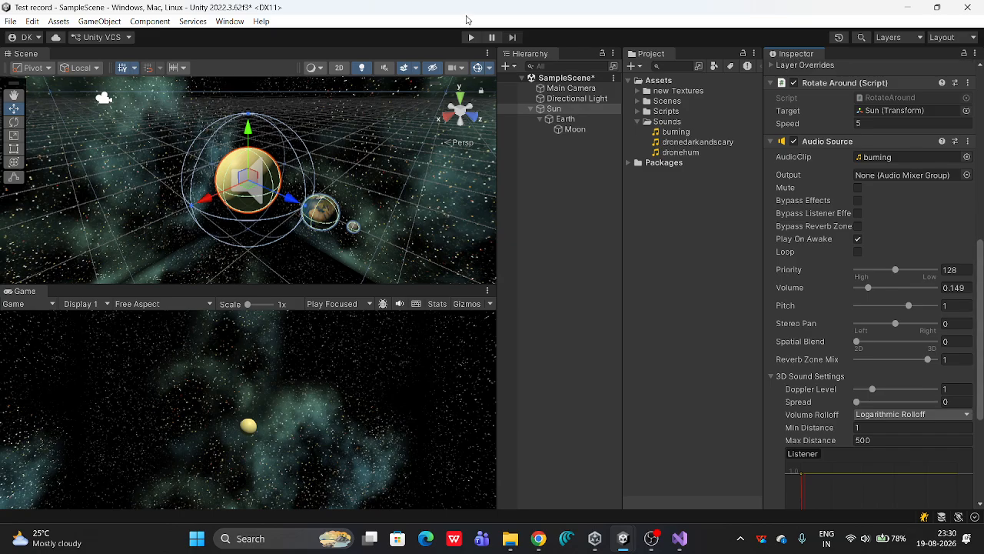
Add an Audio Source component to the Earth object
left_click(564, 120)
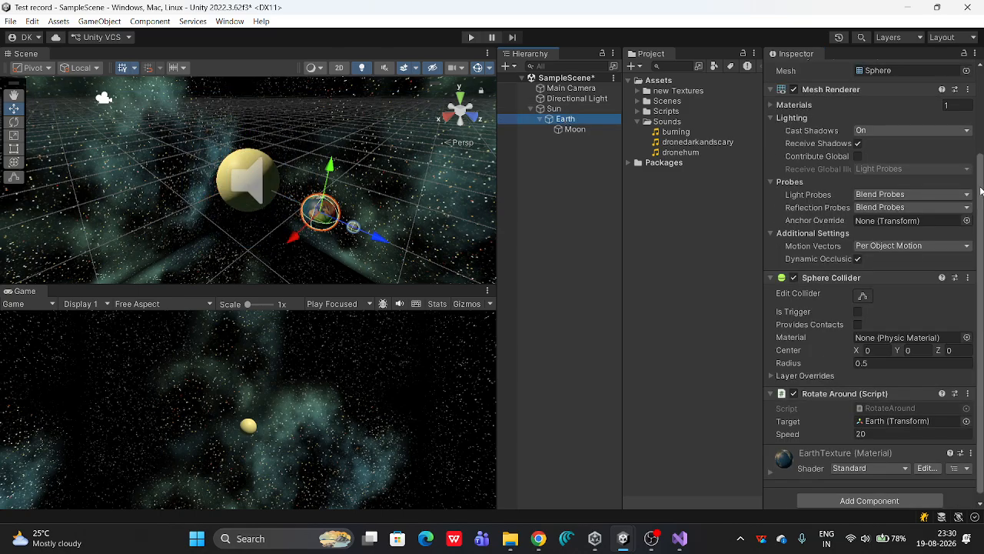
left_click_drag(982, 187, 982, 193)
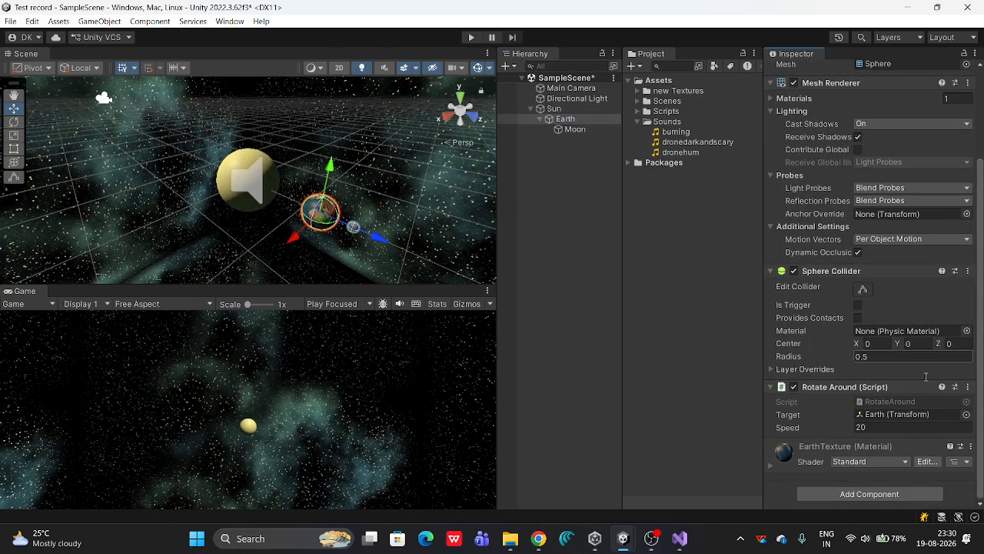
left_click(844, 494)
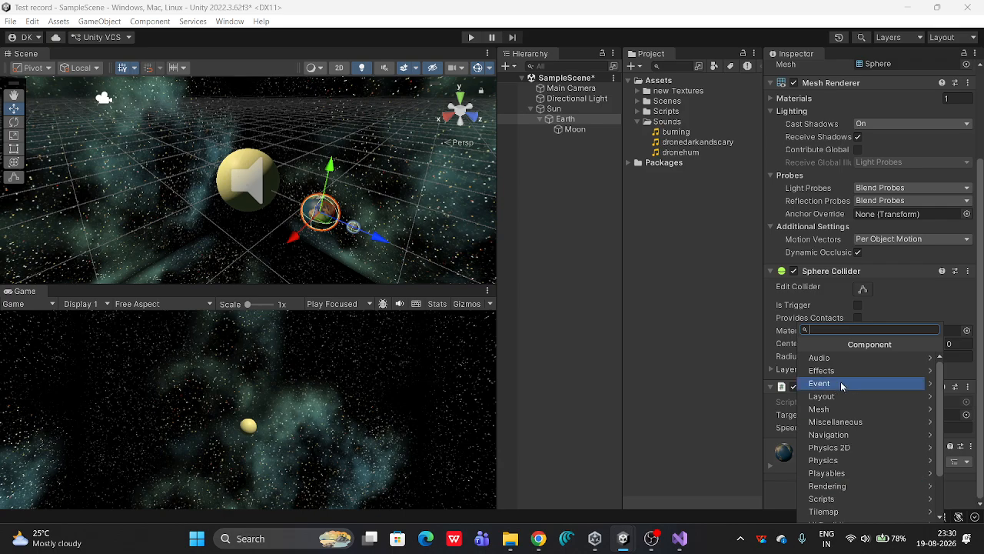
left_click(927, 358)
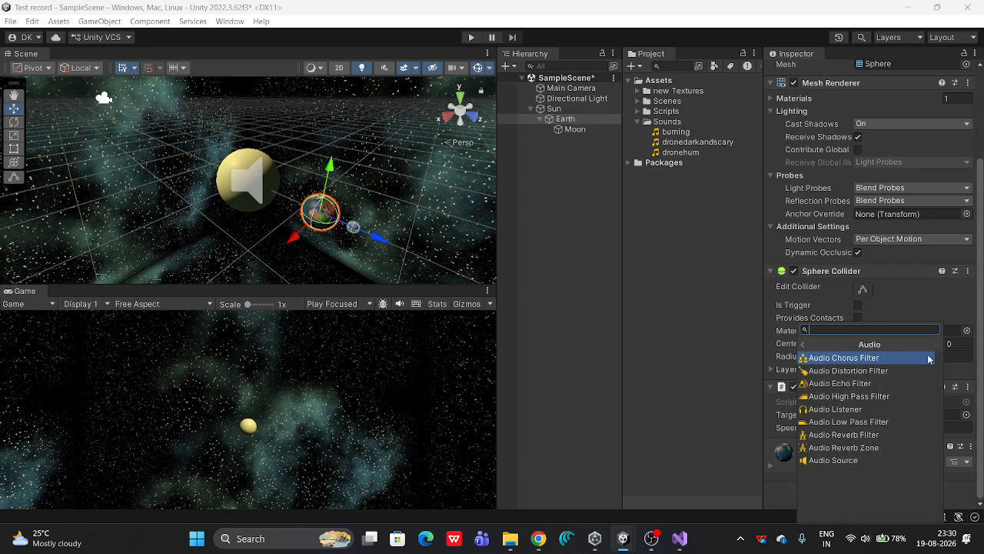
left_click(865, 462)
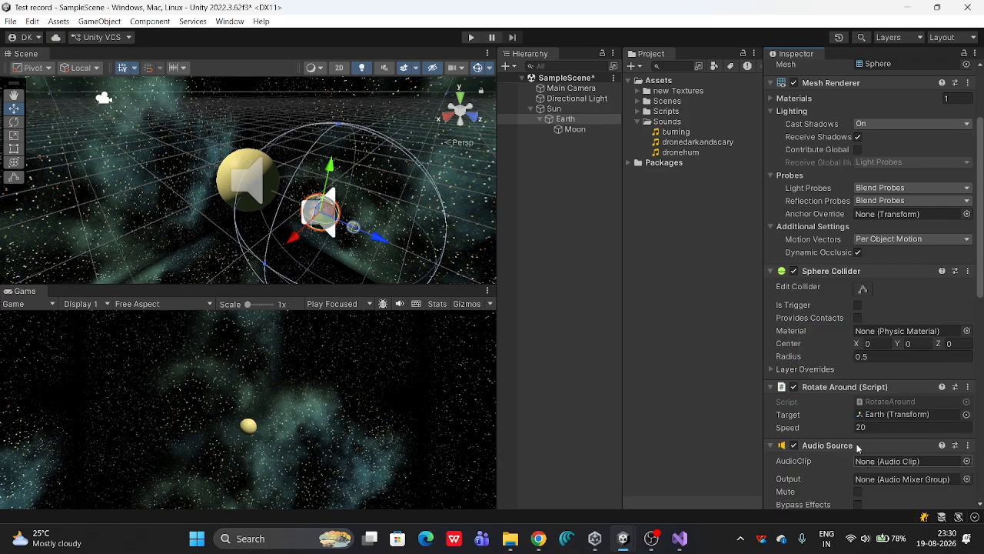
Assign the dronehum clip to the Earth's Audio Source and lower its volume to about 0.372
scroll(907, 307, "down", 5)
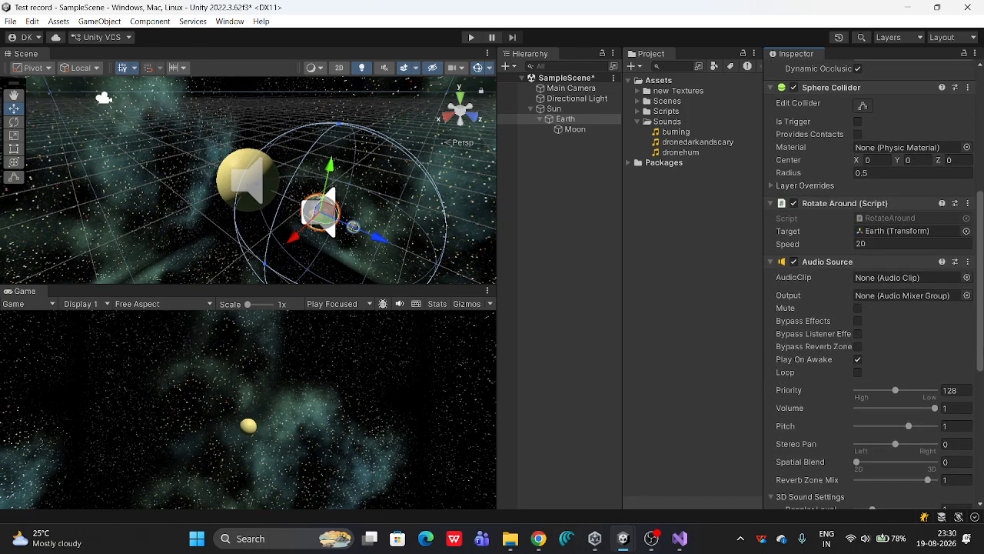
left_click(967, 277)
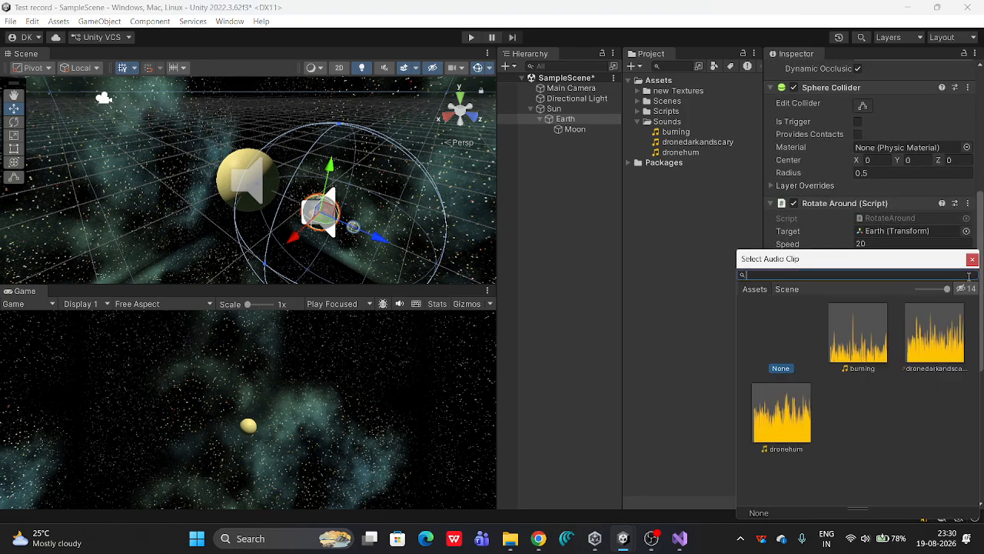
left_click(789, 425)
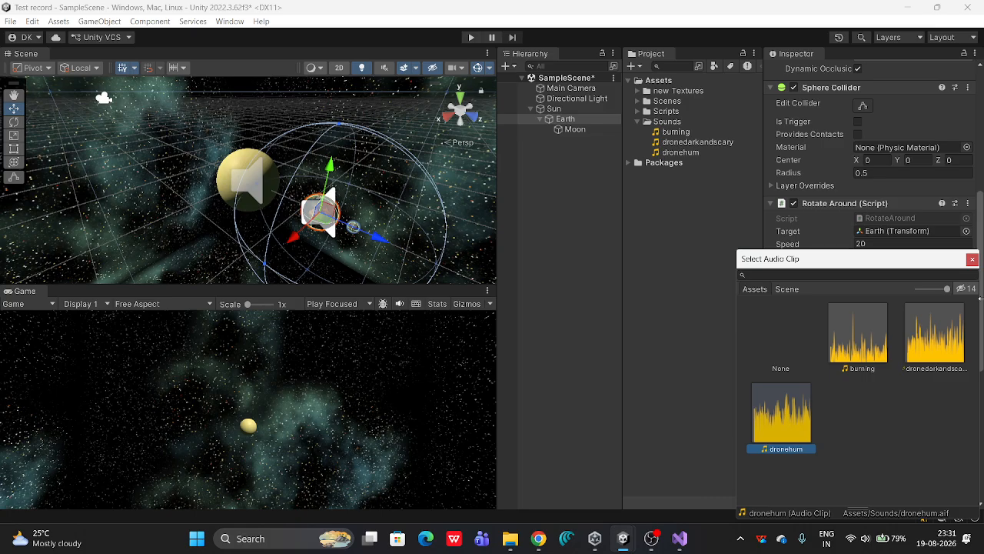
double_click(794, 394)
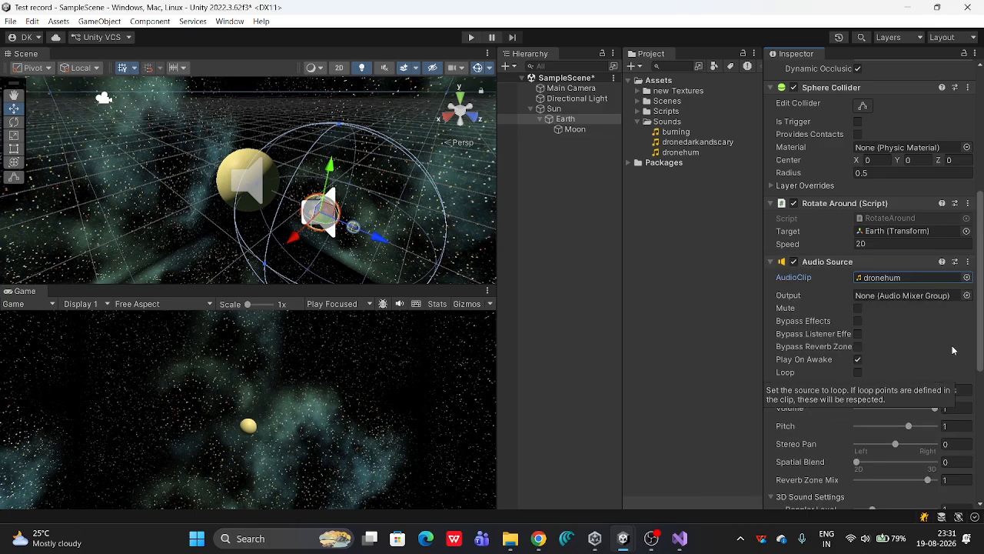
scroll(962, 337, "down", 3)
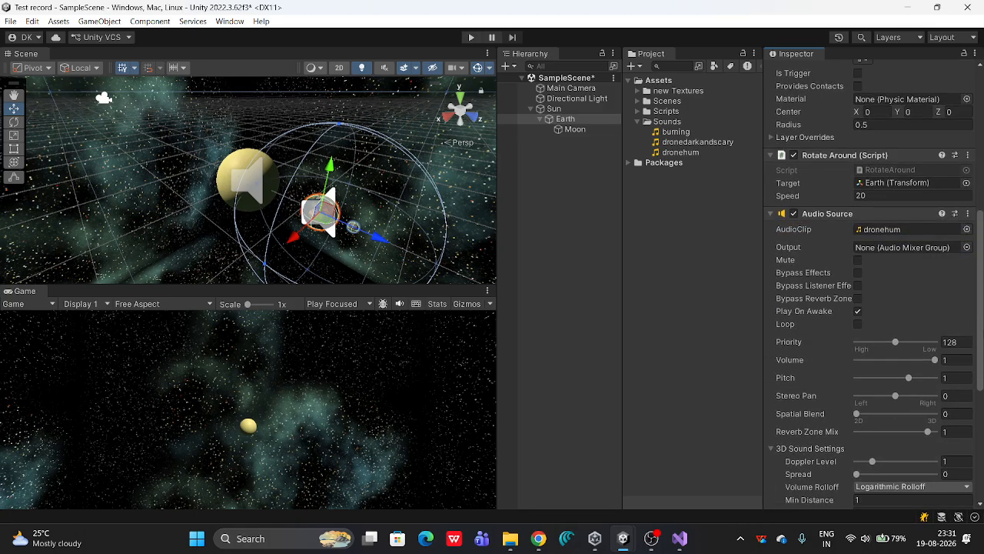
left_click_drag(904, 359, 886, 360)
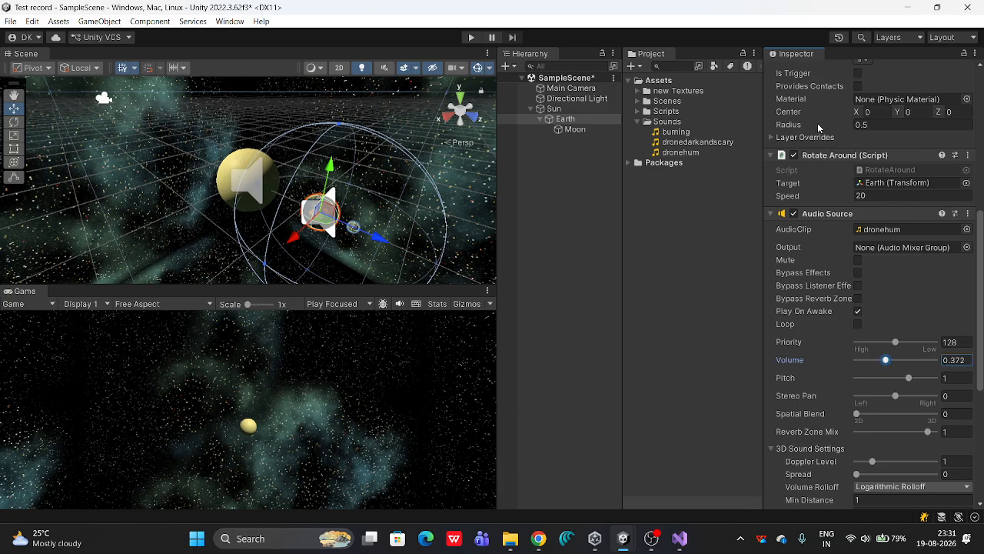
Run the scene to listen to the Earth's dronehum sound, and stop playback
left_click(471, 37)
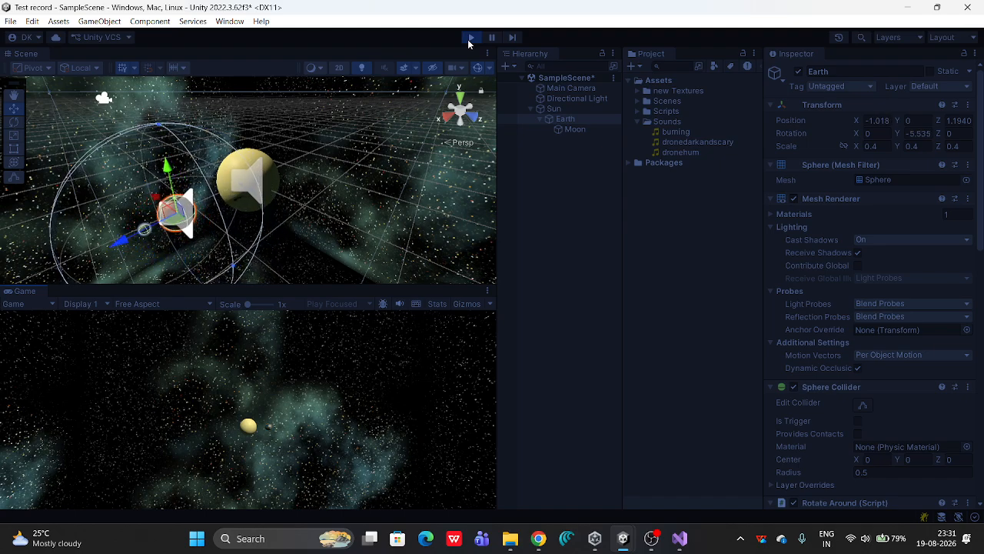
left_click(471, 37)
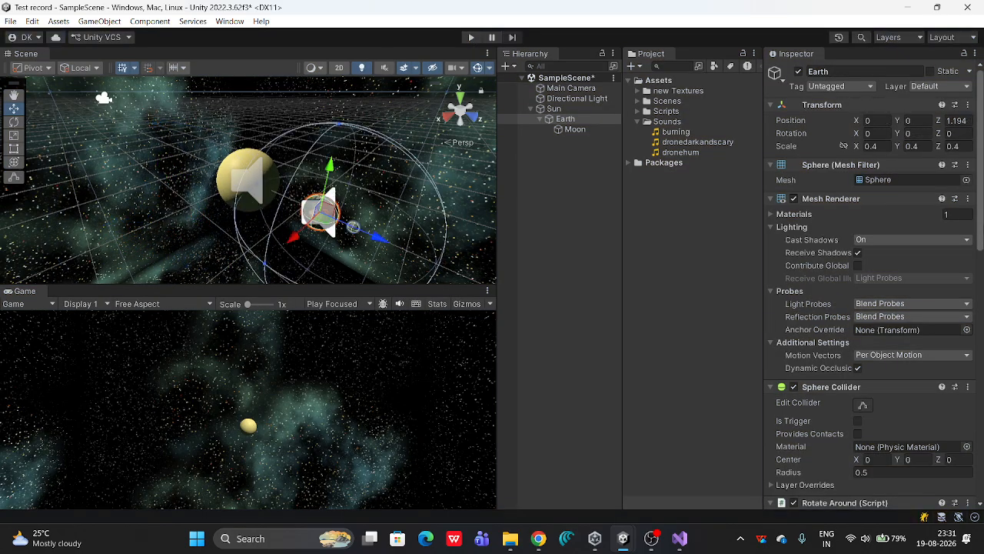
Turn on looping for the Audio Sources of both the Earth and the Sun
scroll(810, 296, "down", 10)
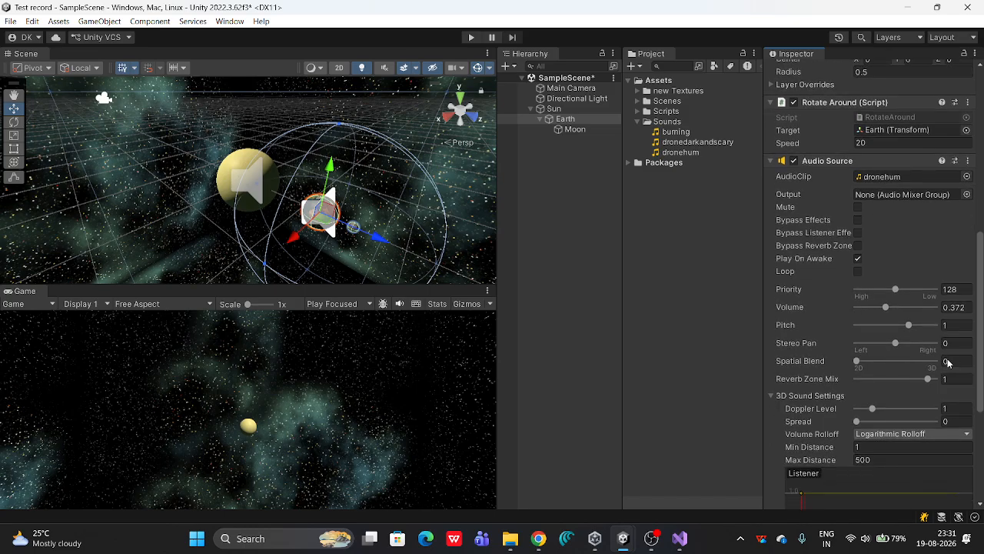
left_click(859, 272)
left_click(571, 87)
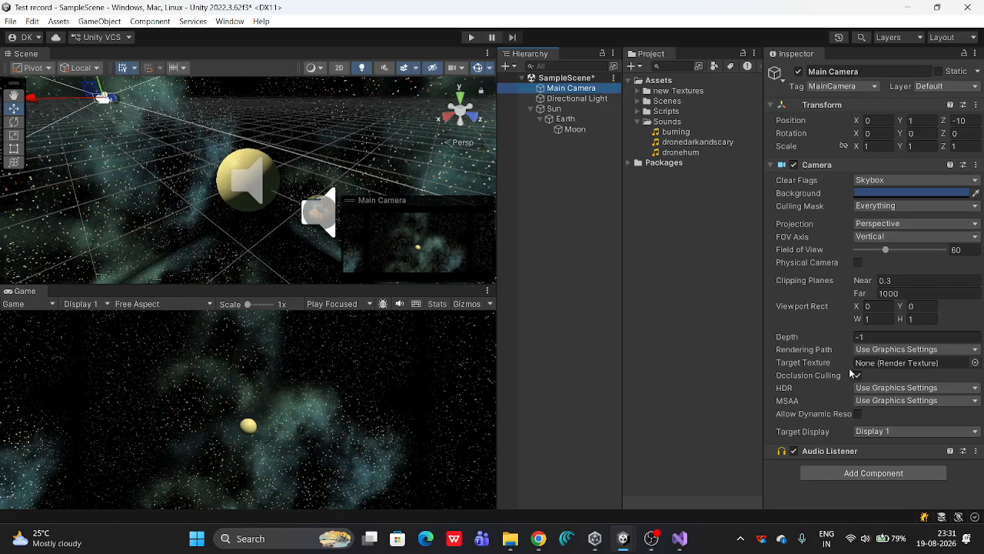
left_click(565, 108)
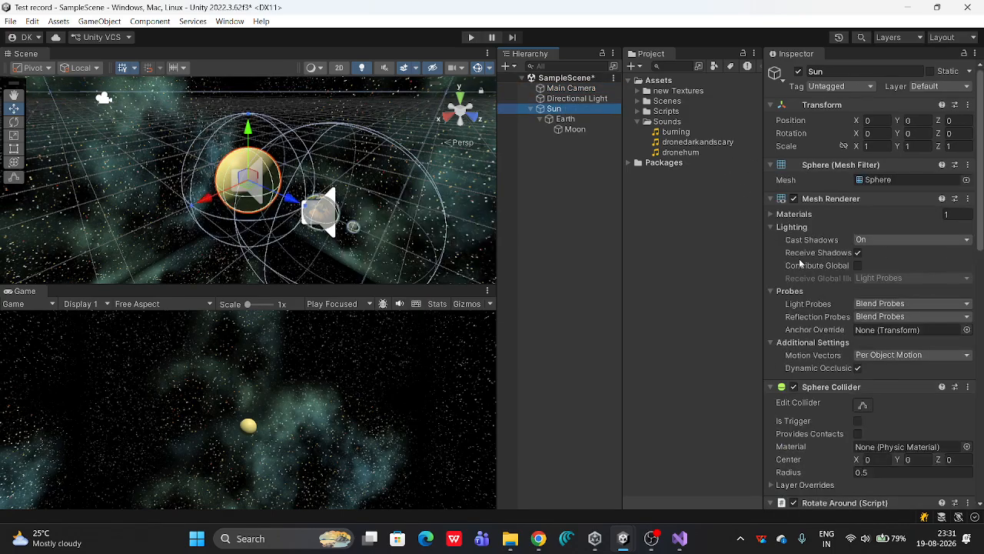
scroll(904, 161, "down", 3)
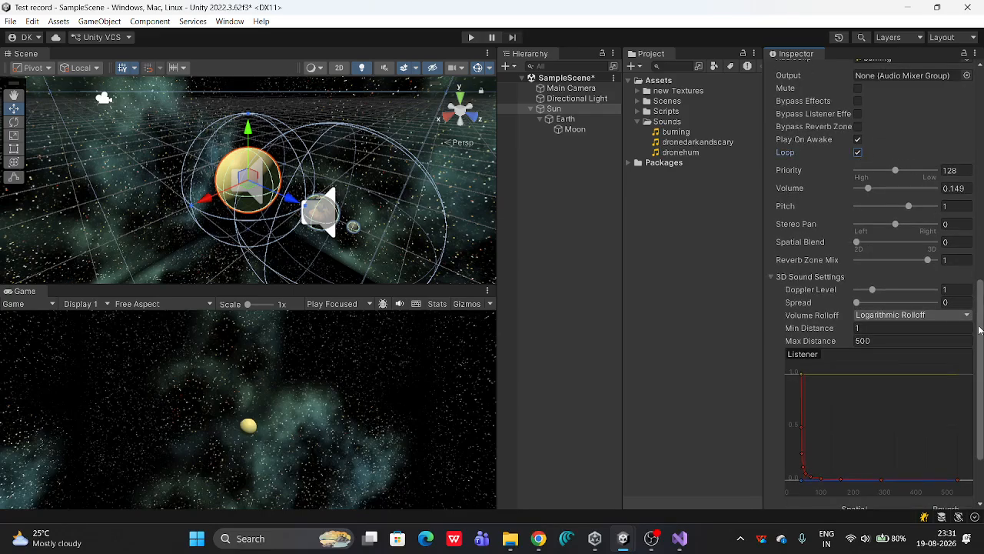
scroll(783, 152, "up", 1)
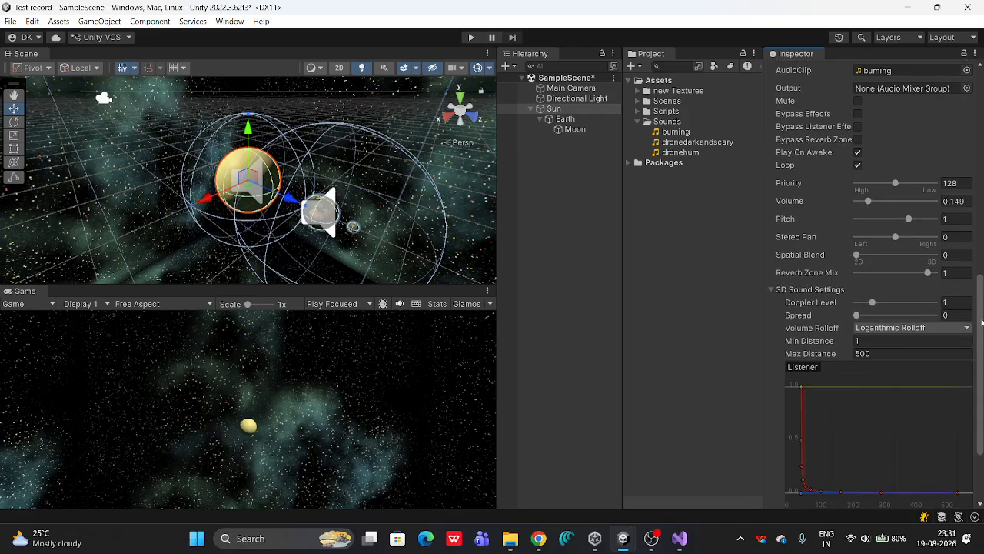
Set the Spatial Blend of the Earth's Audio Source to 1 for fully 3D sound
left_click(566, 119)
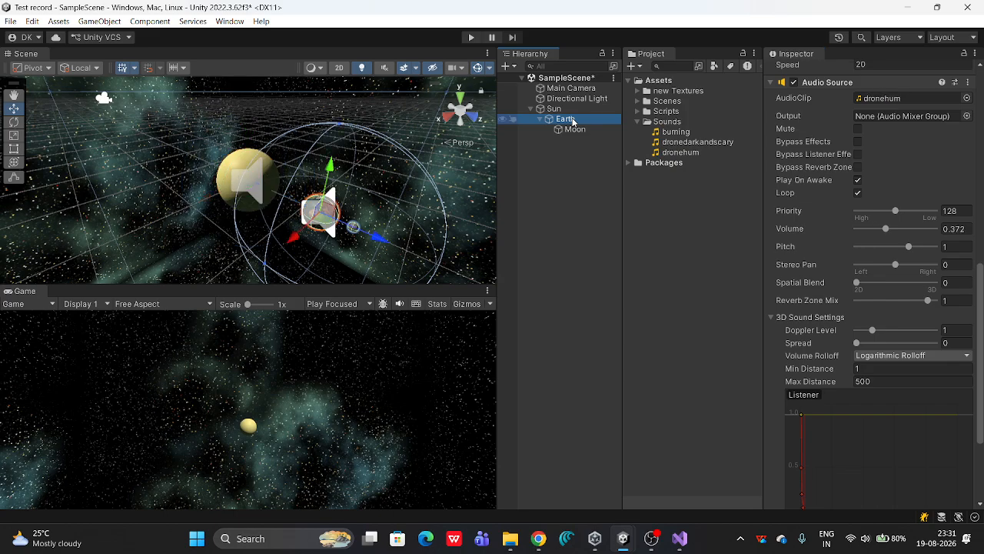
left_click(982, 300)
left_click_drag(983, 300, 982, 284)
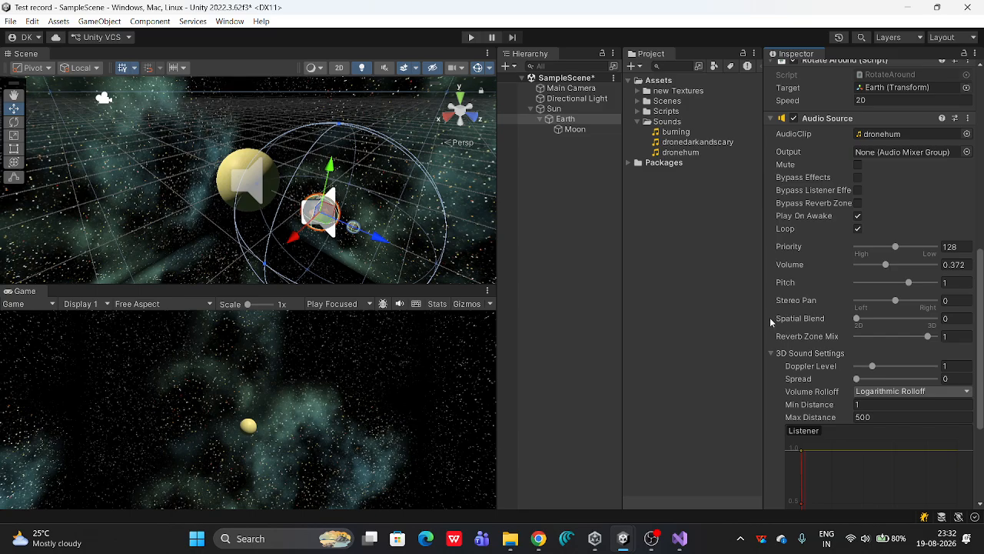
left_click_drag(859, 322, 938, 318)
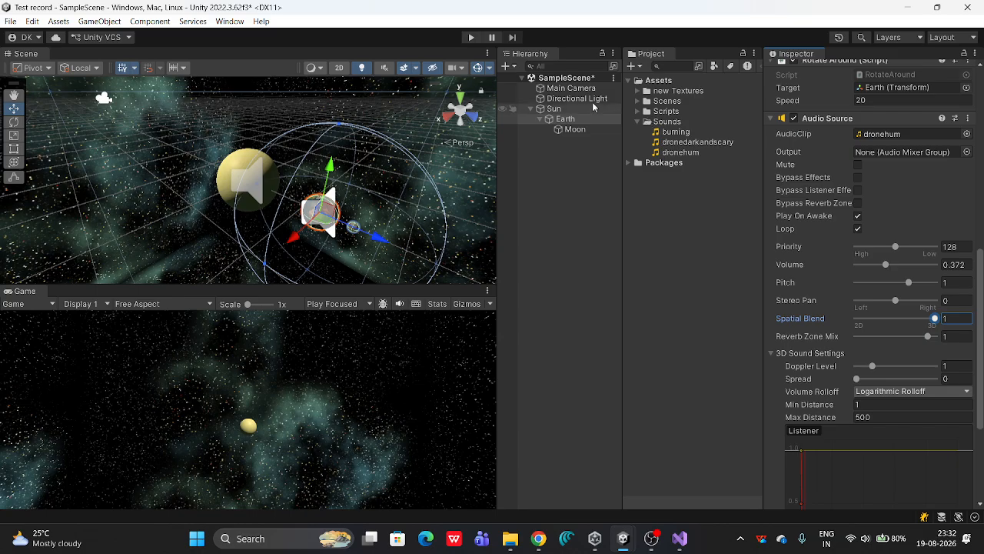
Play the scene and compare the Earth's sound with Spatial Blend at 0 and at 1, and stop playback
left_click(471, 38)
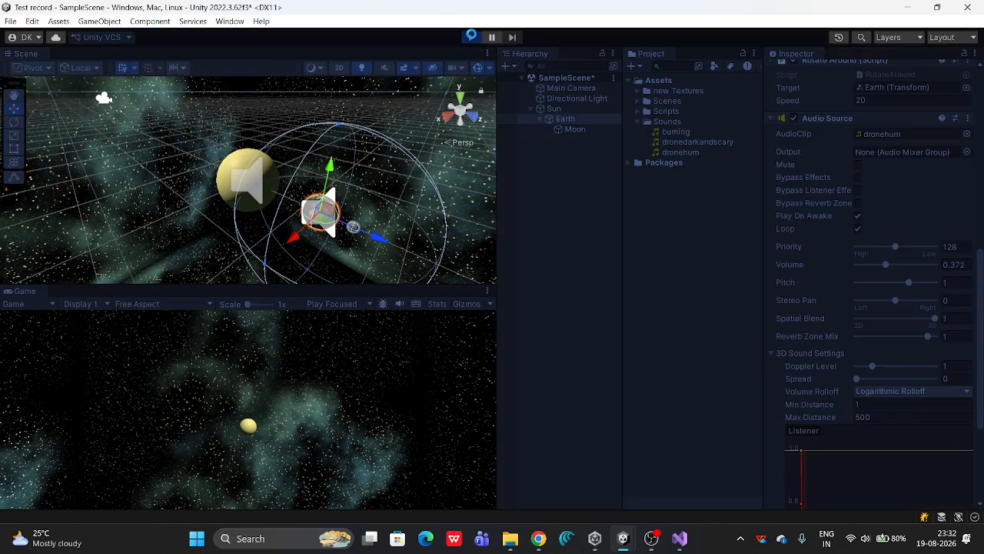
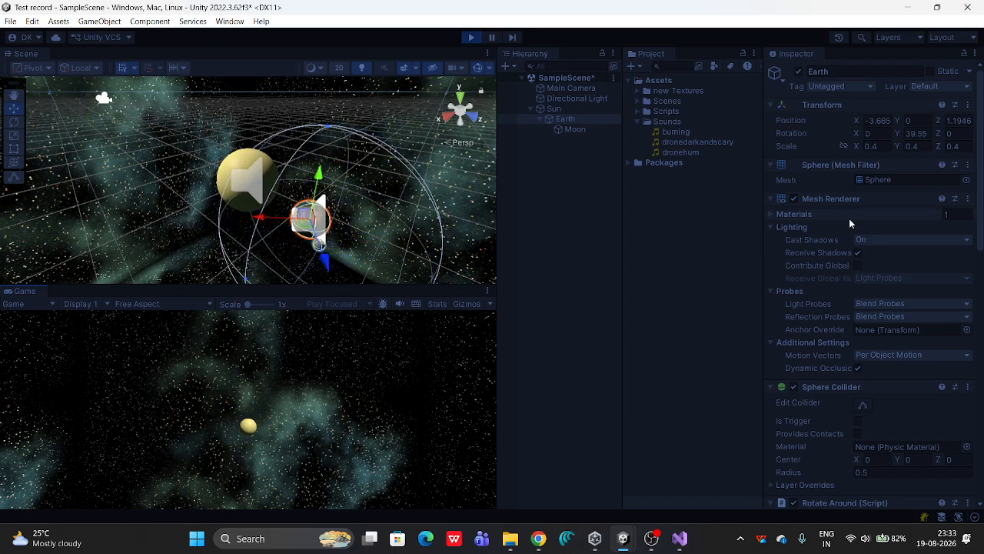
scroll(982, 208, "down", 10)
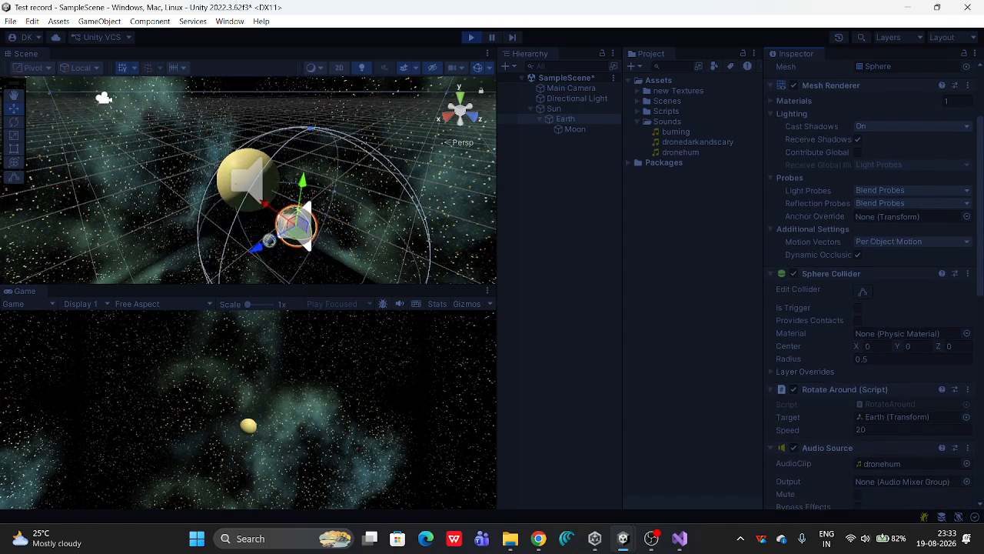
scroll(982, 337, "down", 5)
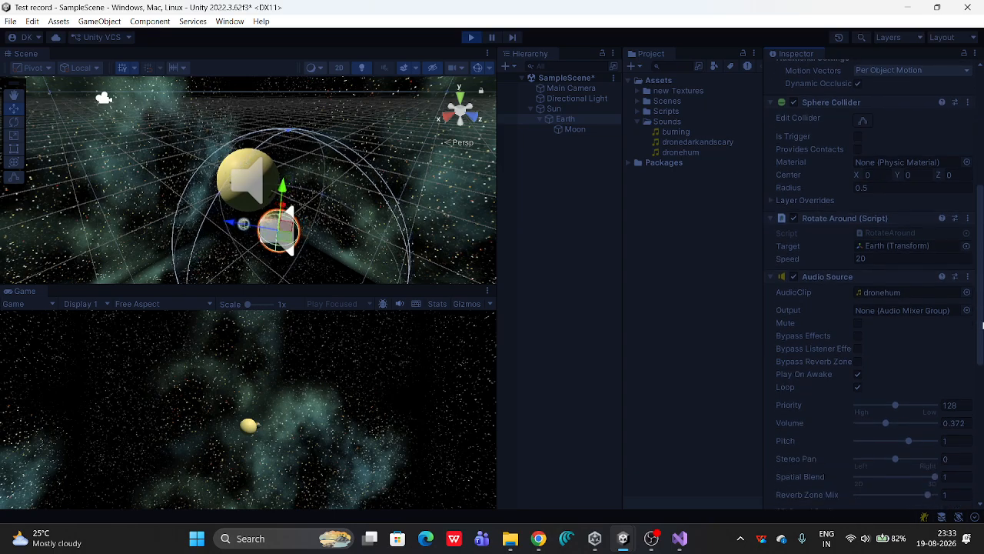
scroll(982, 339, "down", 2)
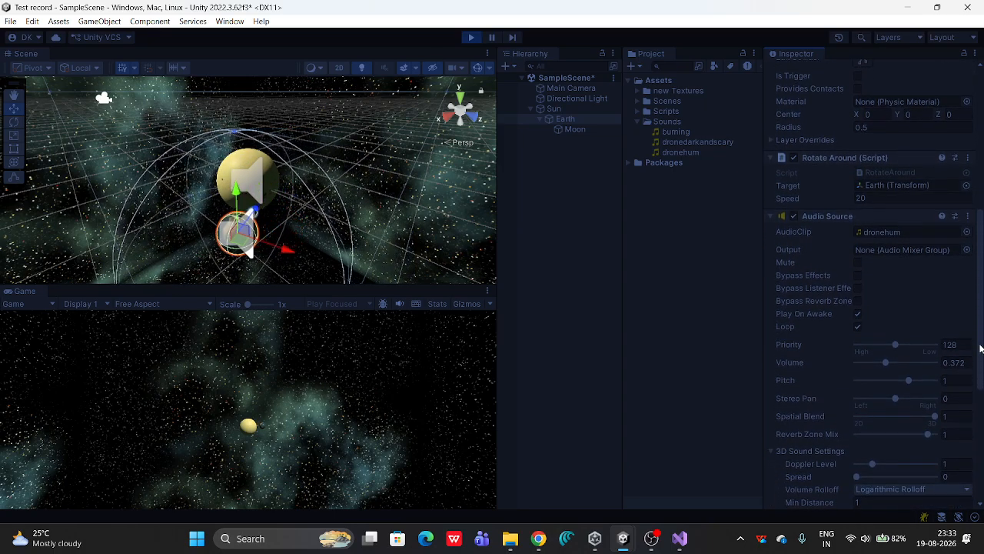
scroll(980, 351, "down", 1)
mouse_move(980, 348)
left_mouse_down()
mouse_move(980, 331)
mouse_move(981, 350)
left_mouse_up()
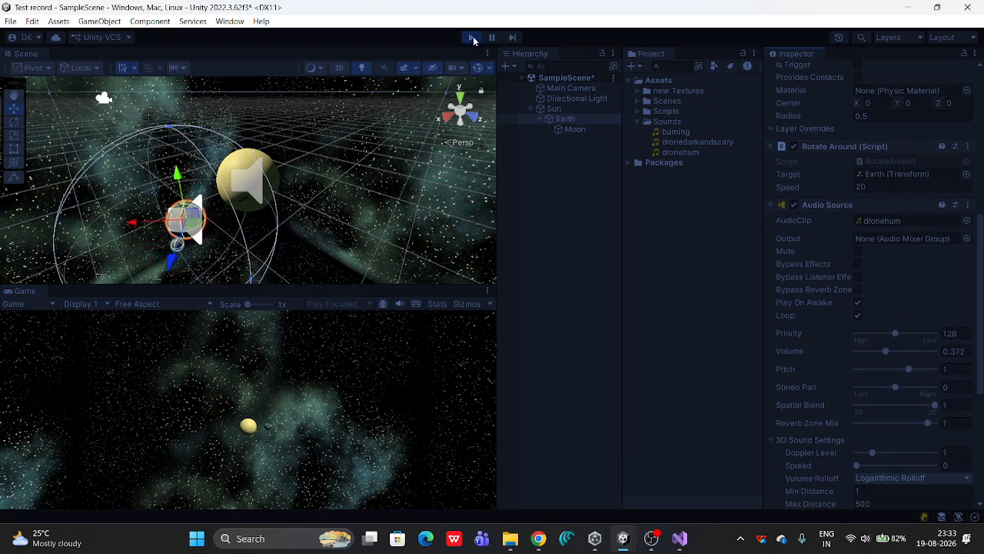
left_click_drag(936, 410, 855, 403)
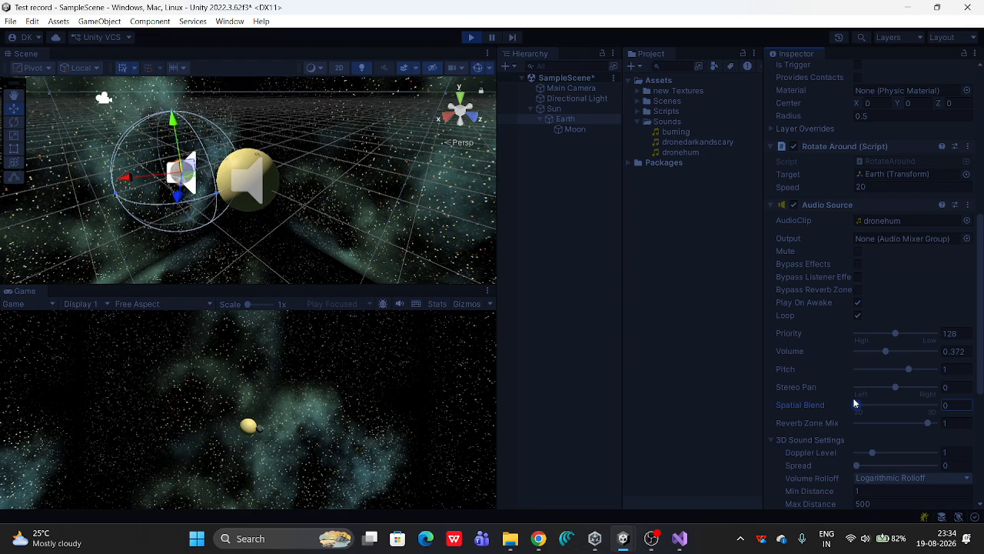
left_click_drag(875, 403, 938, 400)
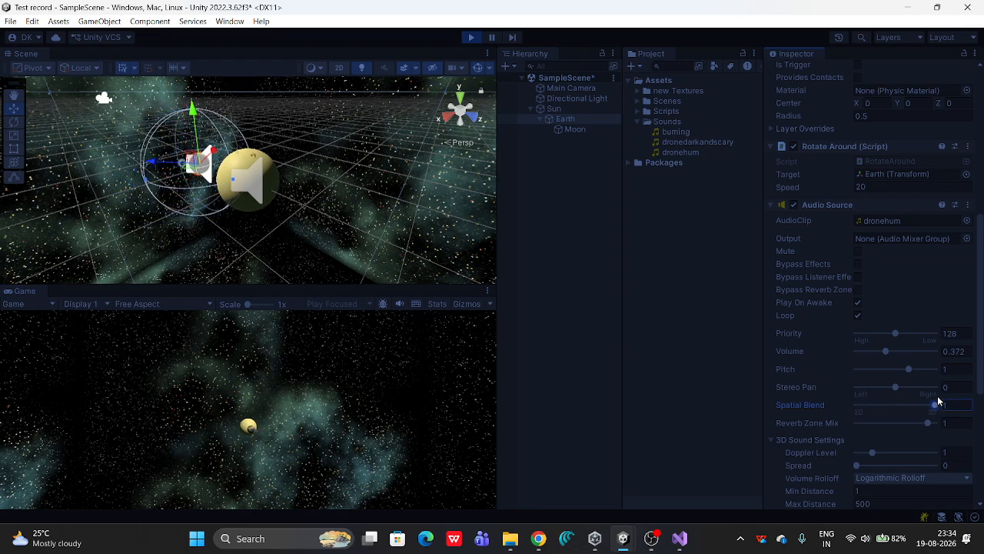
left_click(586, 130)
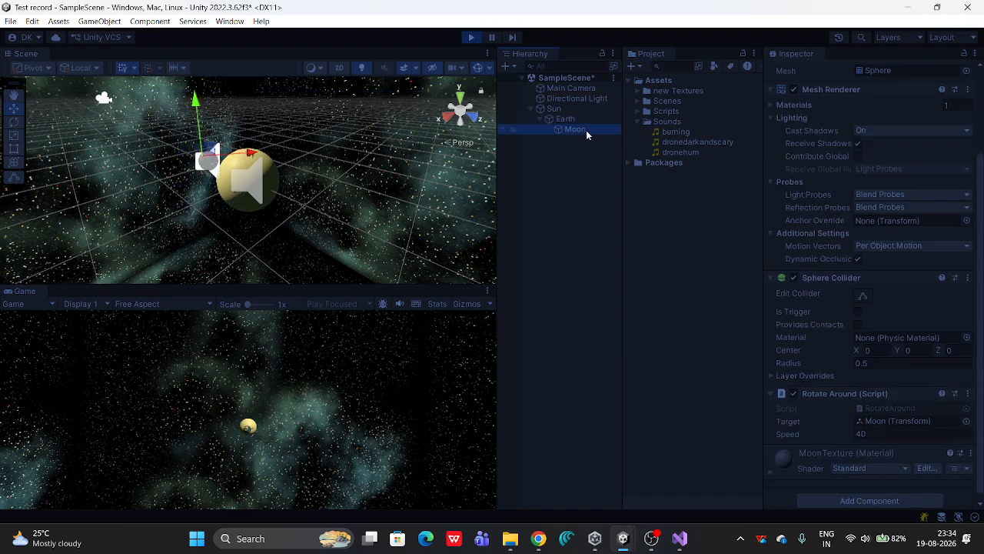
left_click(472, 39)
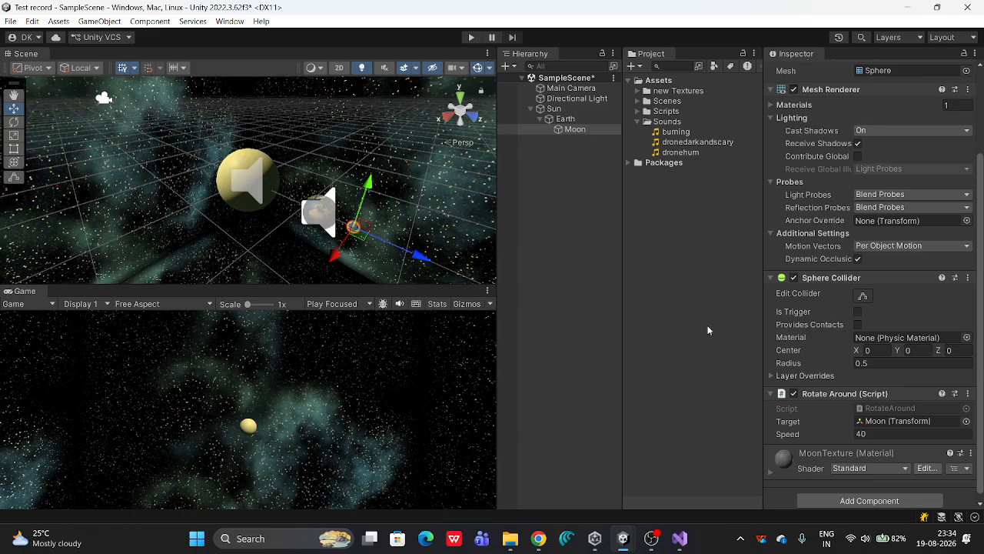
Add an Audio Source component to the Moon object
left_click(675, 153)
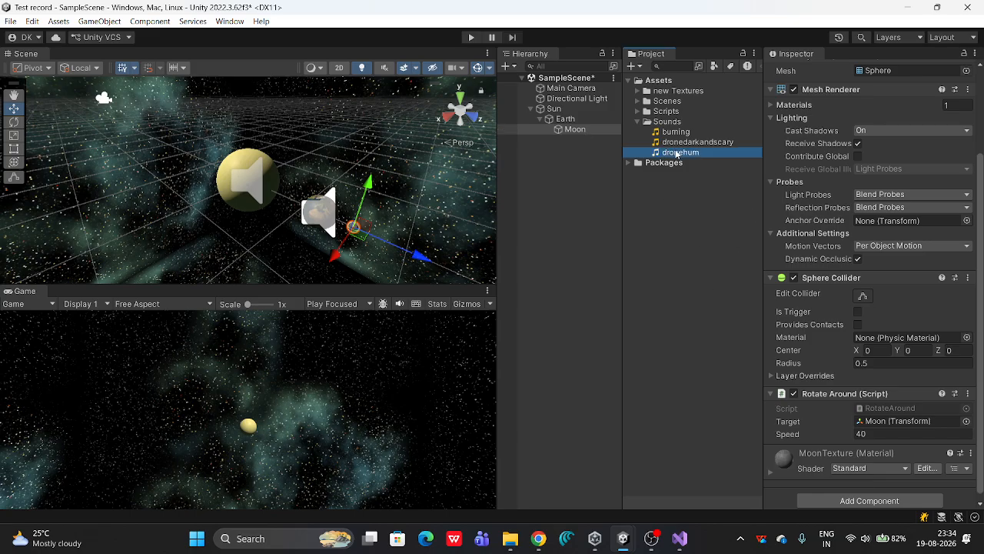
left_click(588, 129)
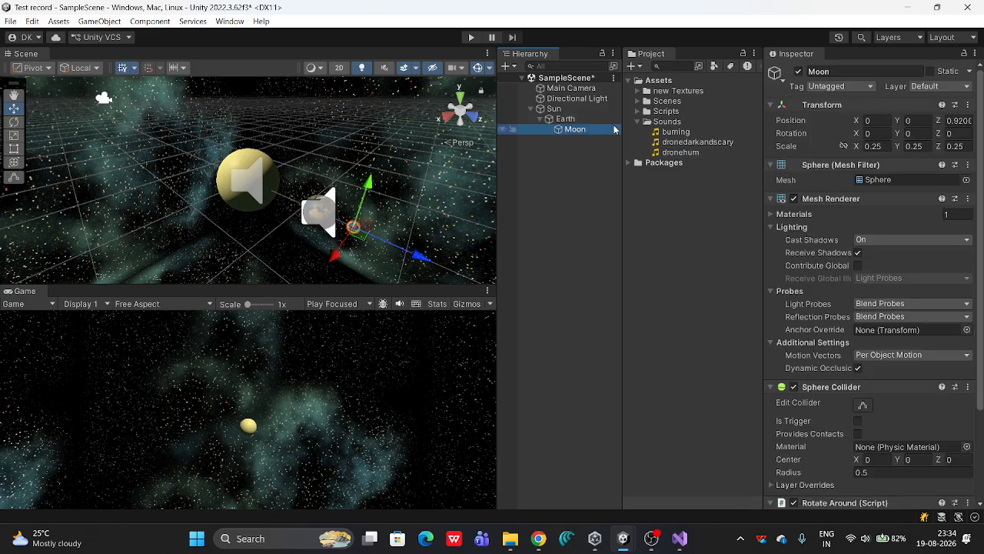
scroll(972, 406, "down", 5)
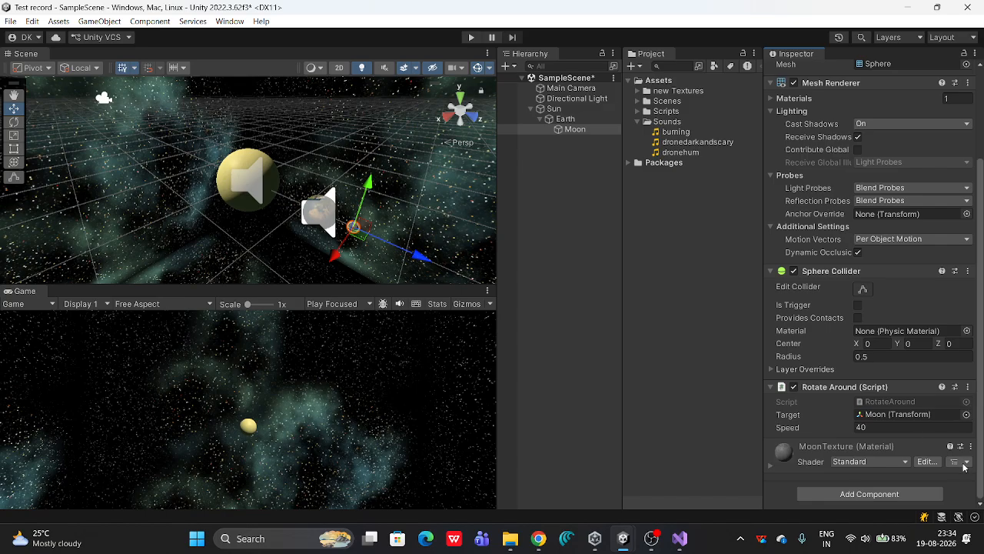
left_click(877, 494)
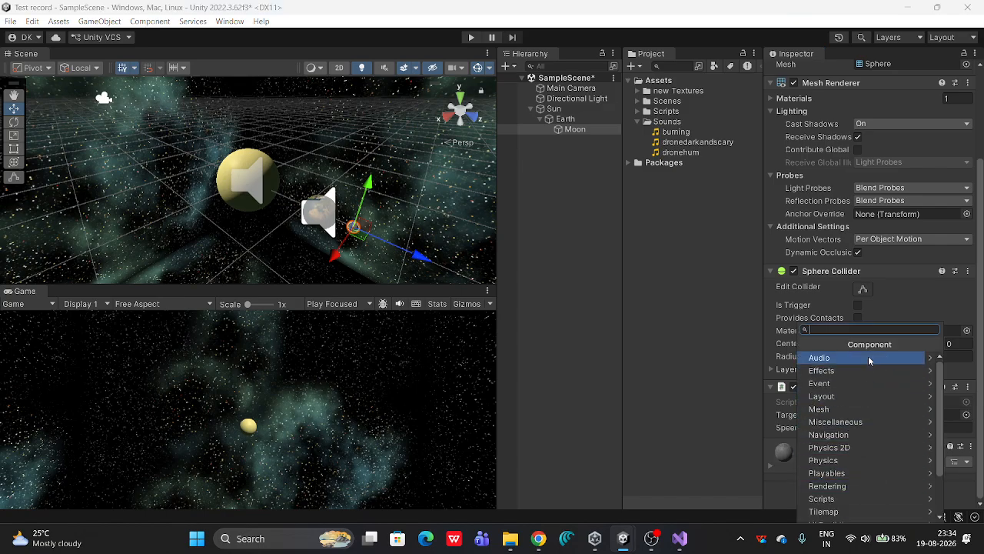
left_click(927, 359)
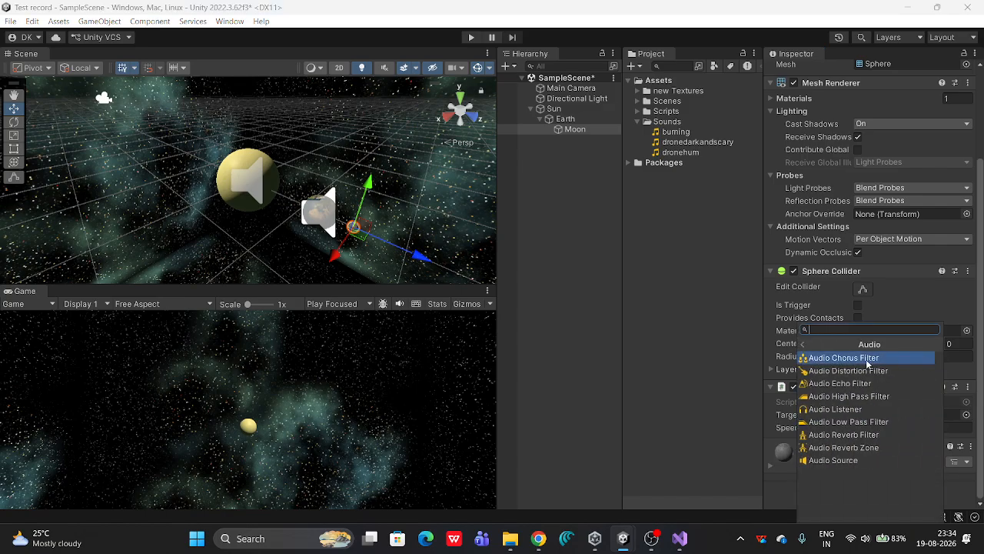
left_click(843, 465)
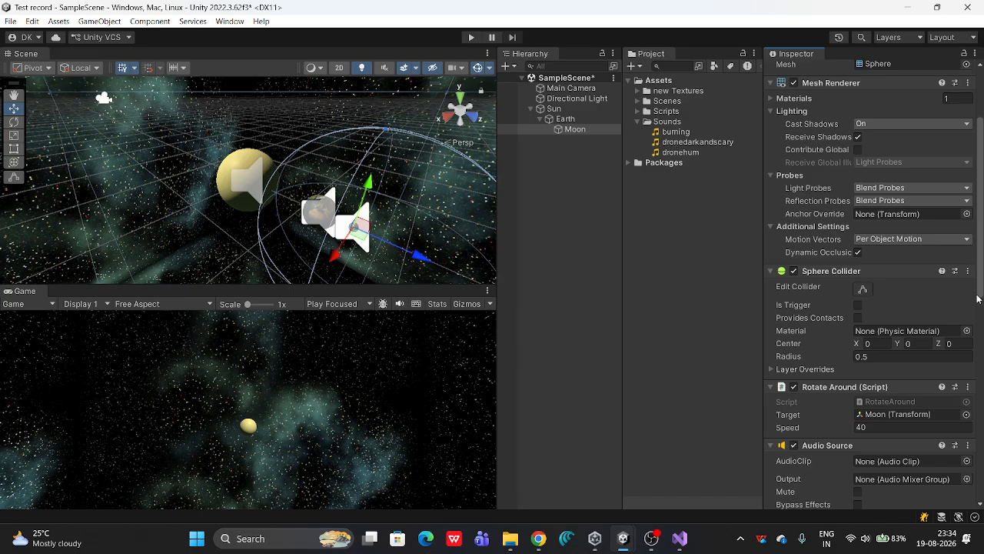
Assign the dronedarkandscary clip to the Moon's Audio Source
scroll(982, 291, "down", 5)
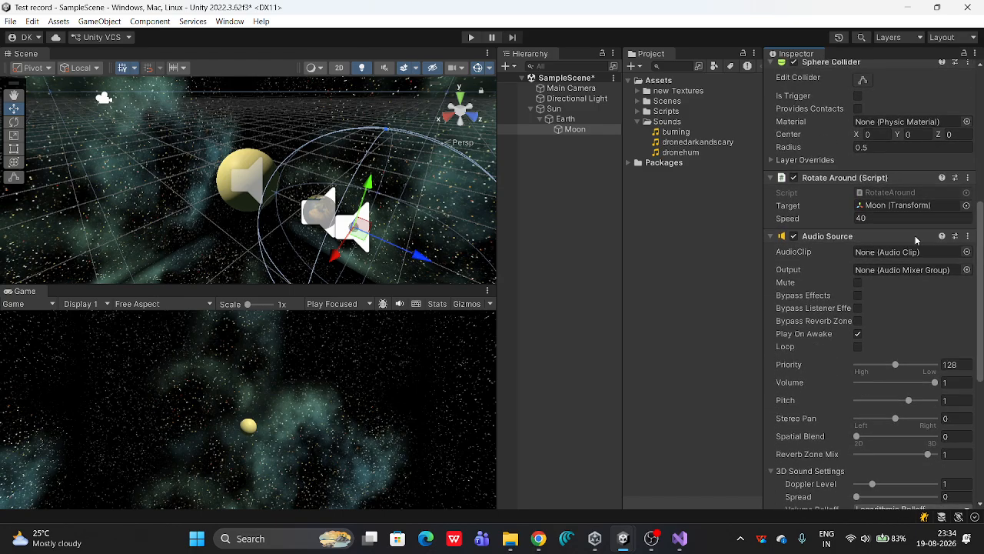
left_click_drag(566, 130, 589, 132)
left_click(967, 253)
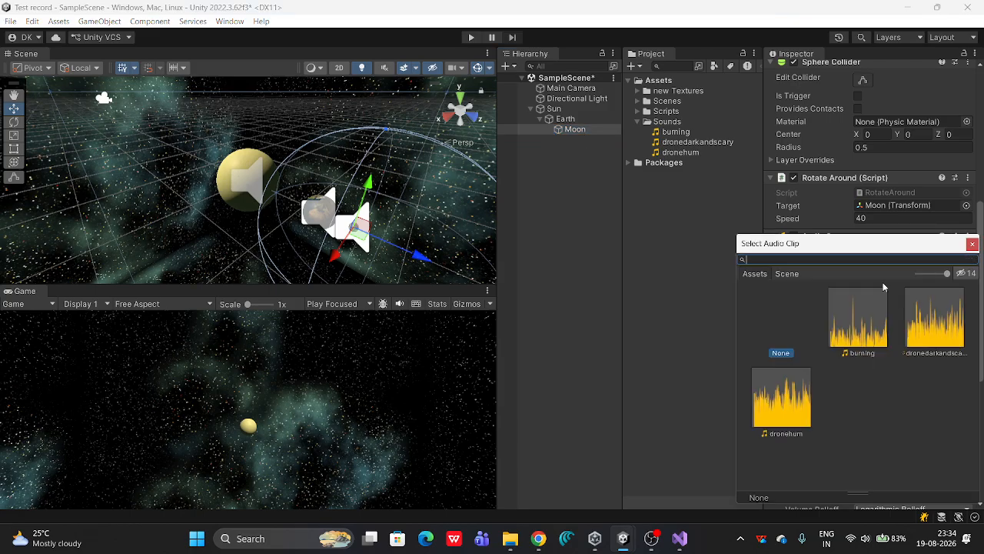
left_click(773, 415)
left_click(923, 346)
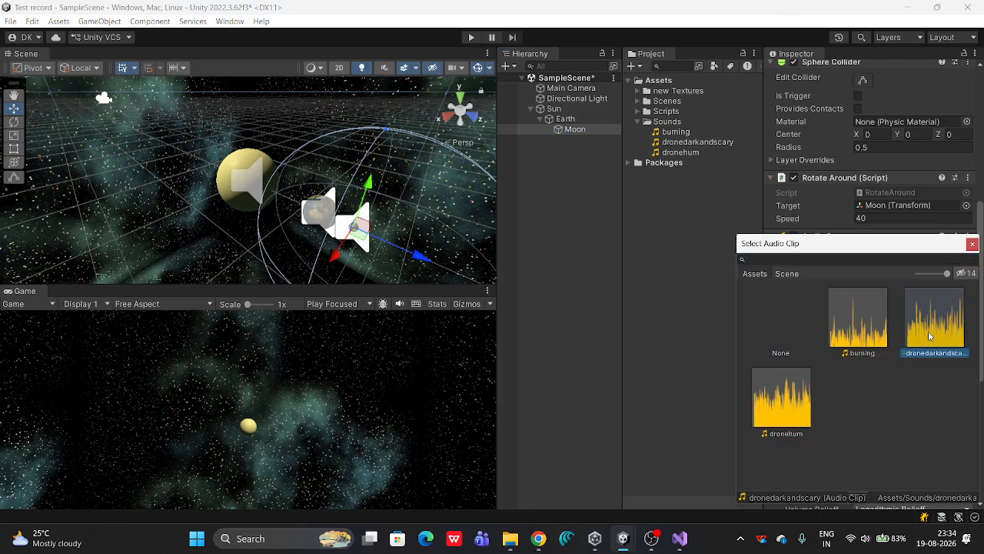
double_click(925, 320)
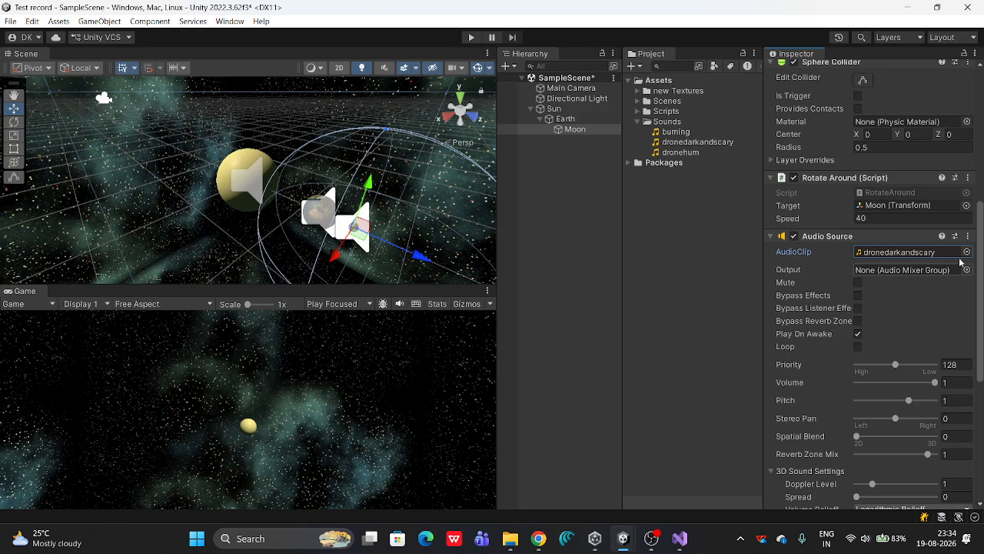
Leave the Moon's Audio Source at Spatial Blend 0 and lower its volume to about 0.28
scroll(894, 299, "down", 8)
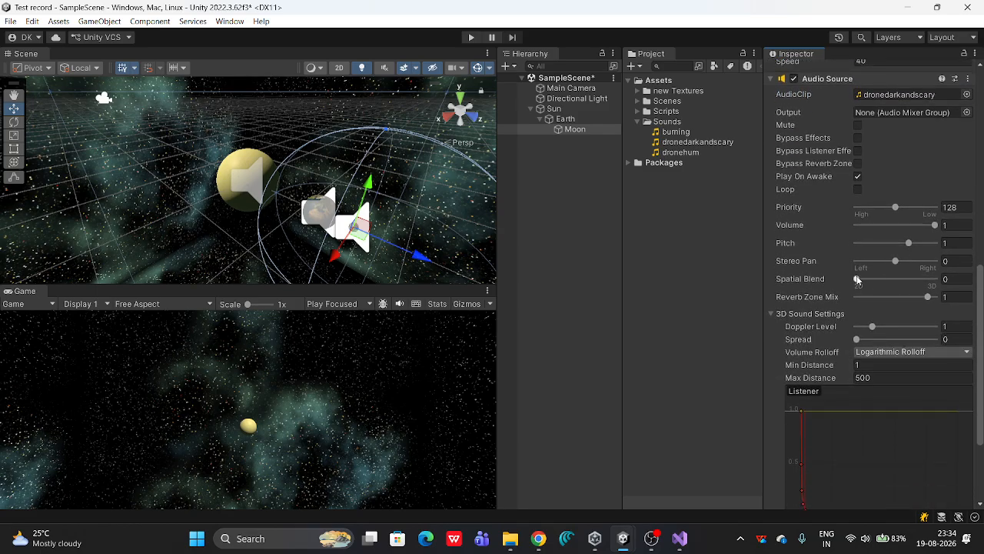
mouse_move(857, 278)
left_mouse_down()
mouse_move(896, 282)
mouse_move(852, 280)
left_mouse_up()
left_click_drag(915, 226, 882, 227)
Play the scene to listen to the Moon's sound, trying Loop on its Audio Source, and stop playback
left_click(471, 37)
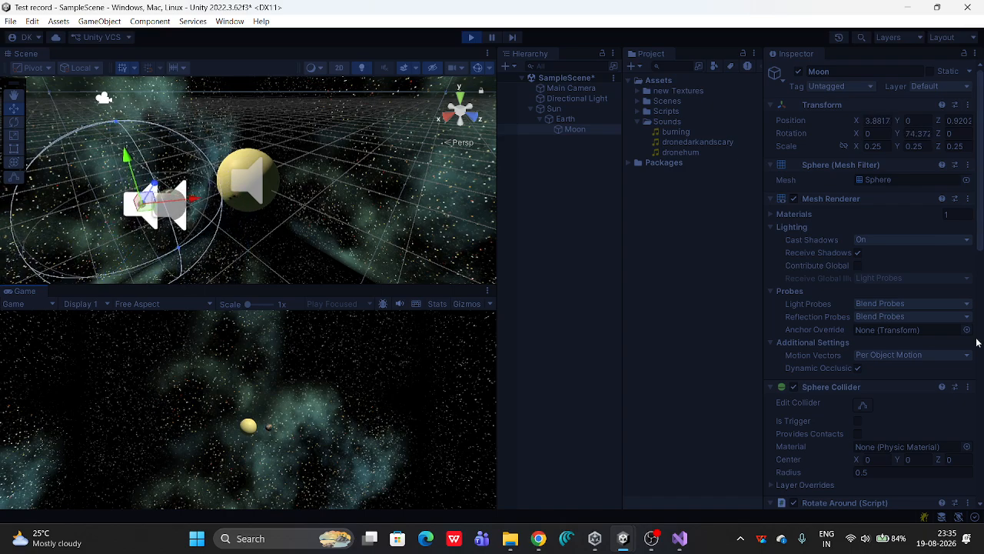
scroll(975, 345, "down", 5)
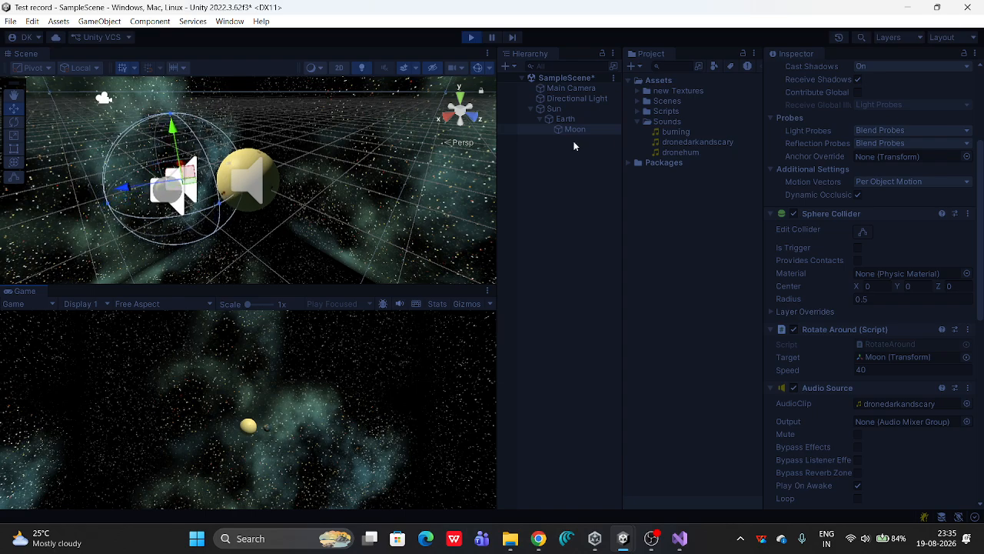
scroll(976, 252, "down", 6)
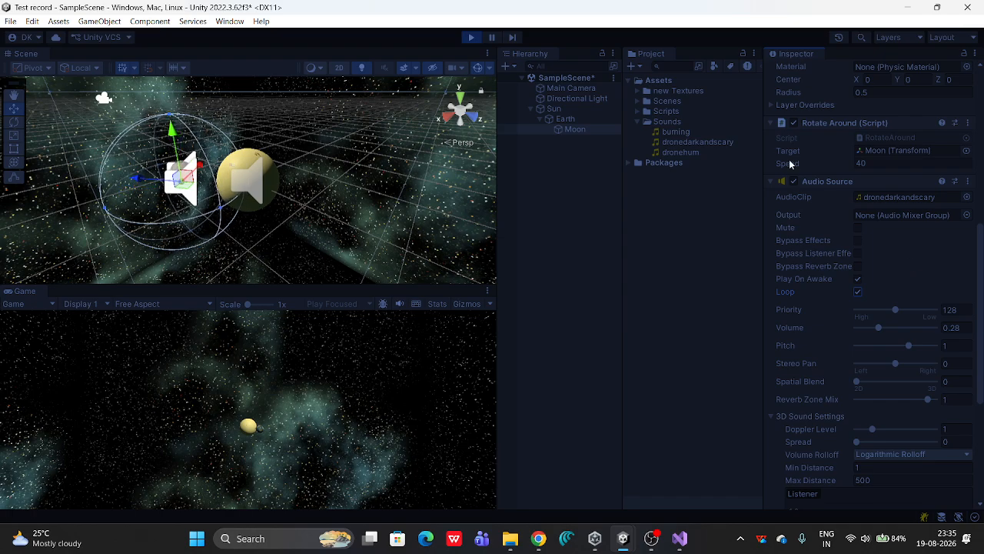
left_click(472, 37)
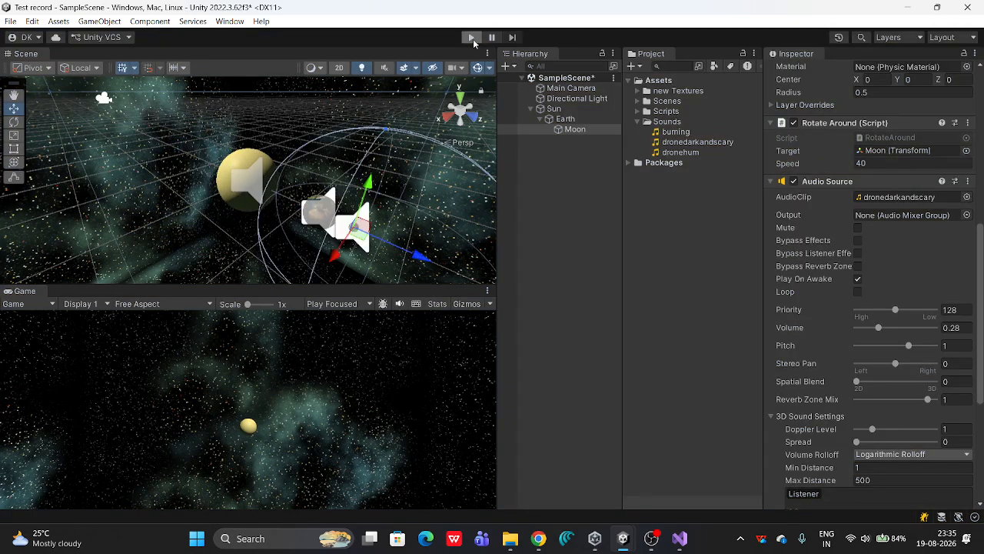
Play the scene again, try Loop on the Moon's Audio Source during playback, and stop the scene
left_click(472, 38)
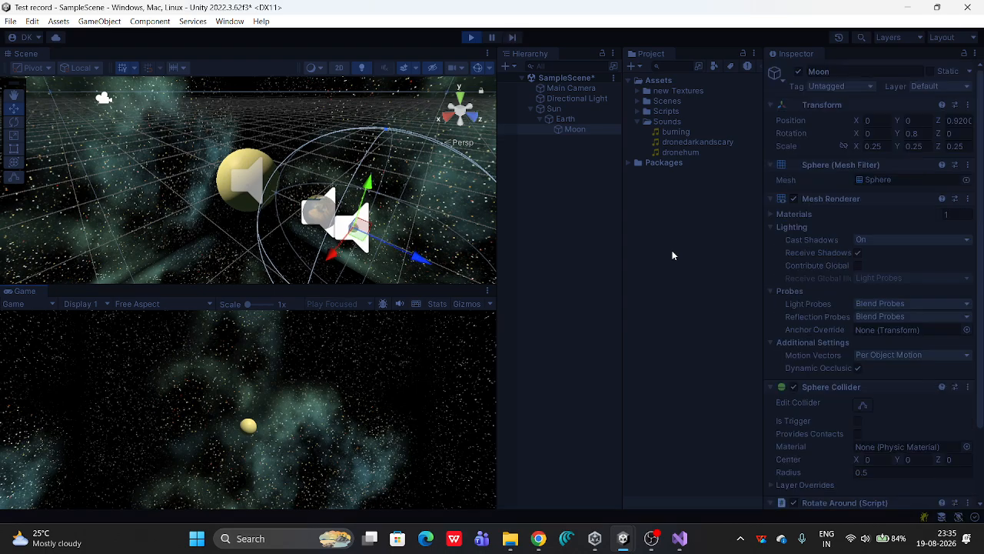
left_click_drag(980, 233, 983, 418)
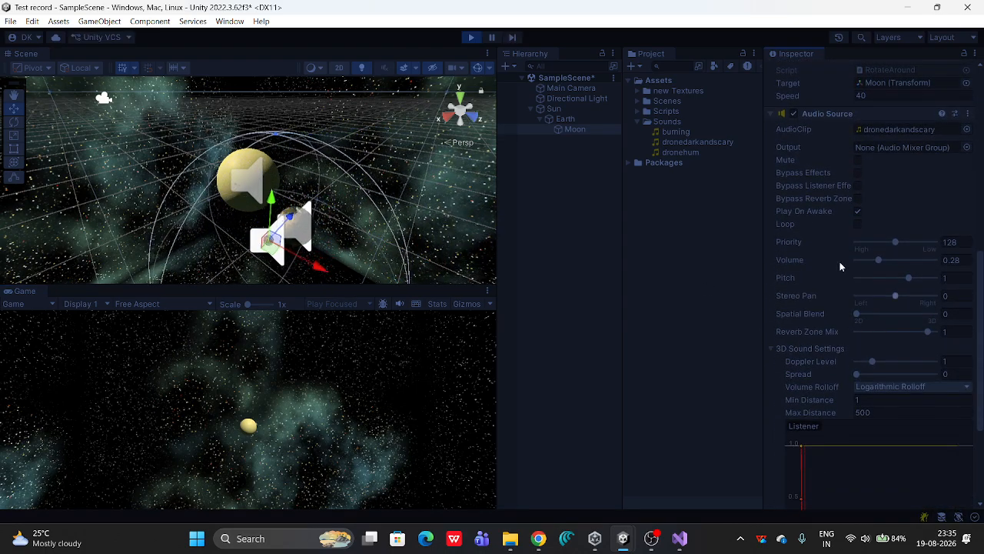
left_click(858, 224)
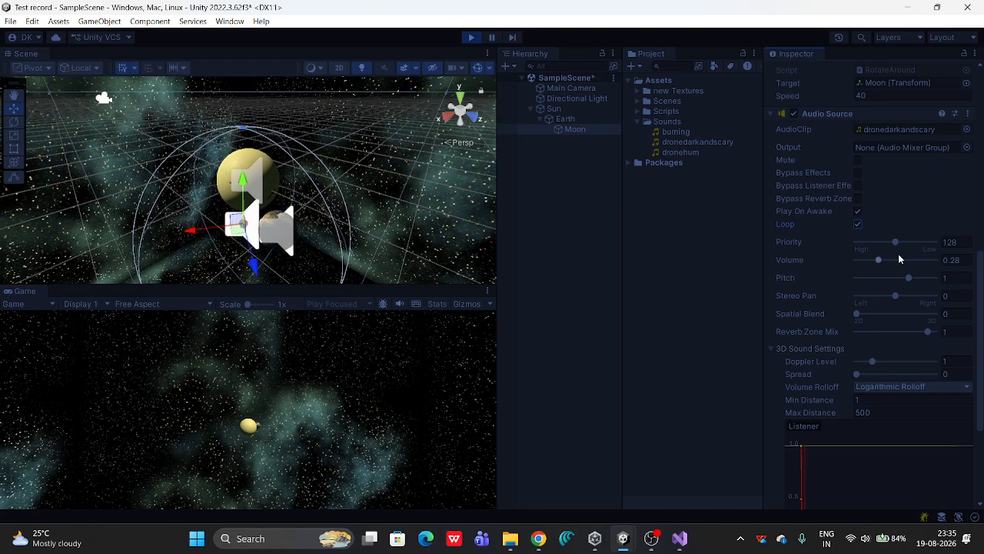
left_click(471, 37)
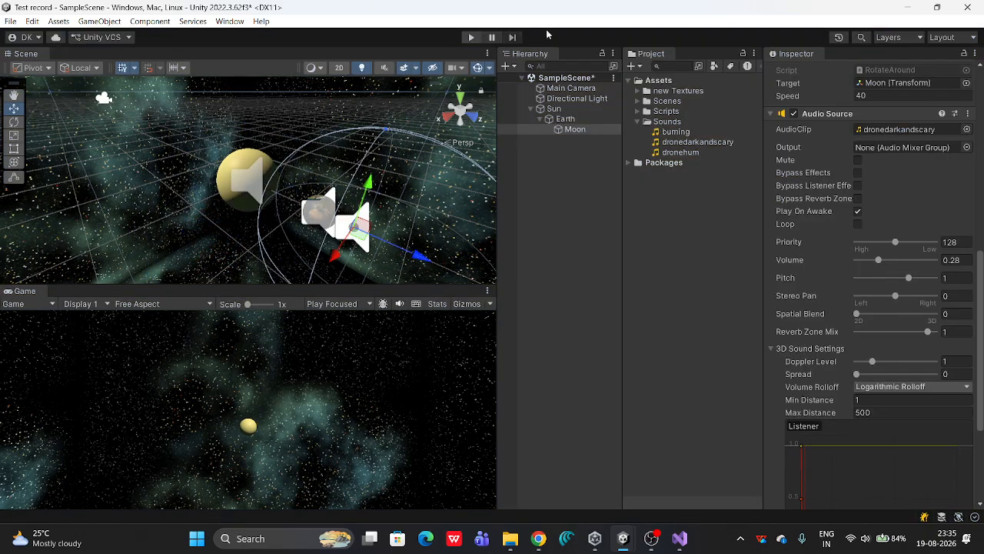
During another playback, try the Moon's Audio Source with Loop on, priority 120 and volume about 0.306
left_click(471, 37)
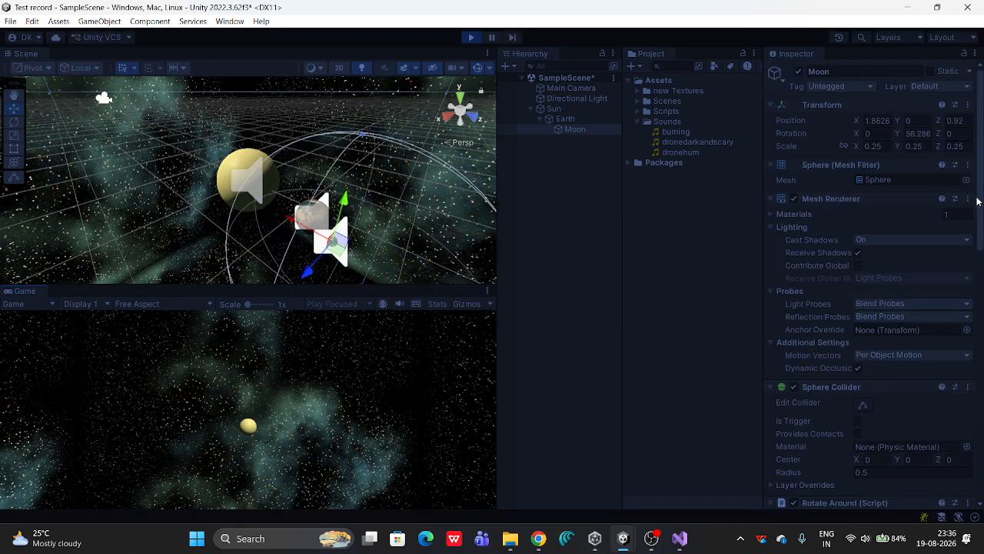
scroll(974, 237, "down", 10)
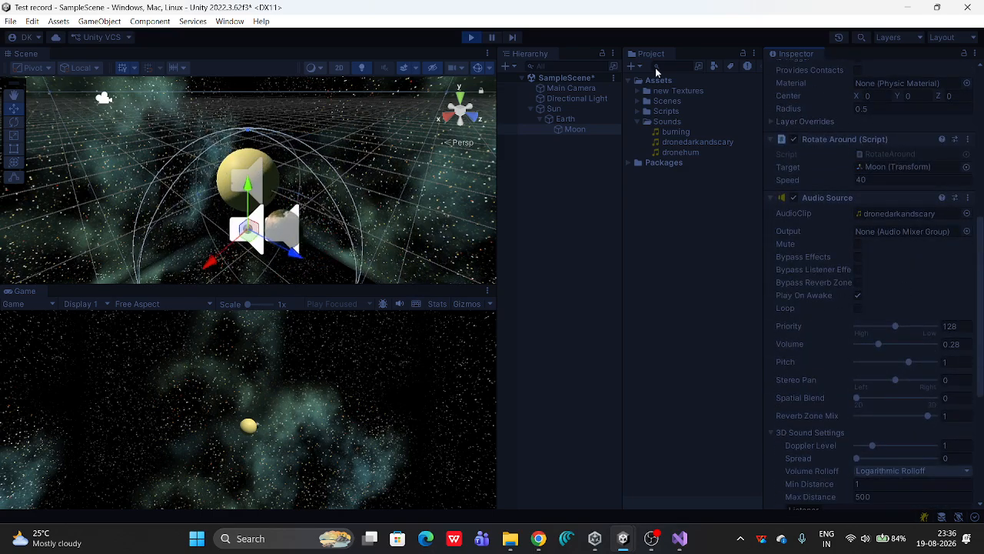
left_click(858, 309)
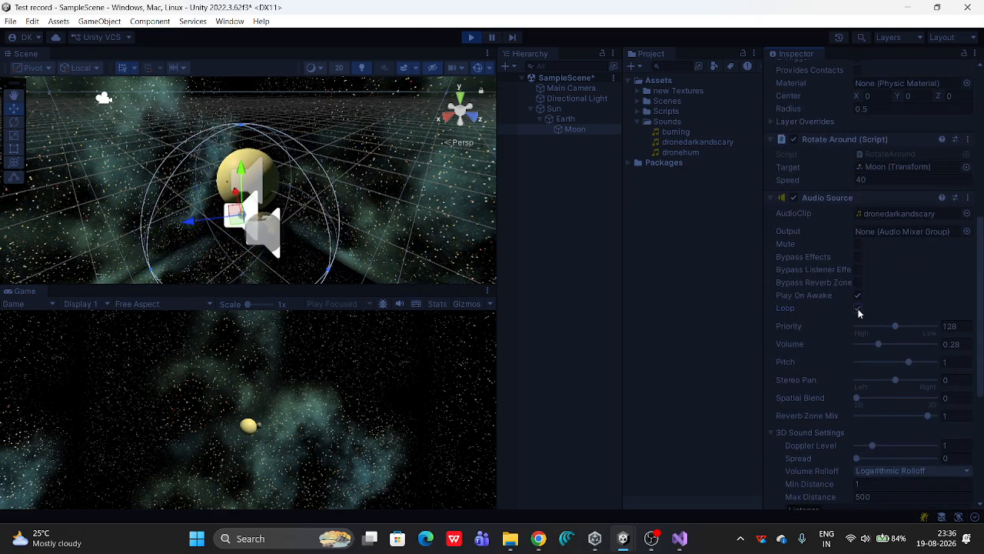
left_click_drag(901, 327, 881, 345)
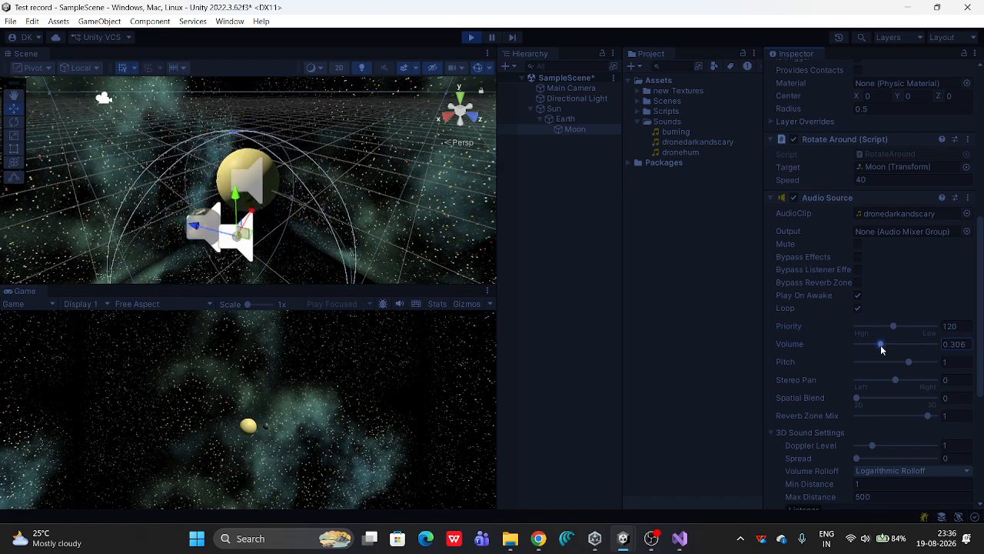
Stop playback, enable Loop on the Moon's Audio Source in edit mode, and run the scene once to check the sound
left_click(471, 37)
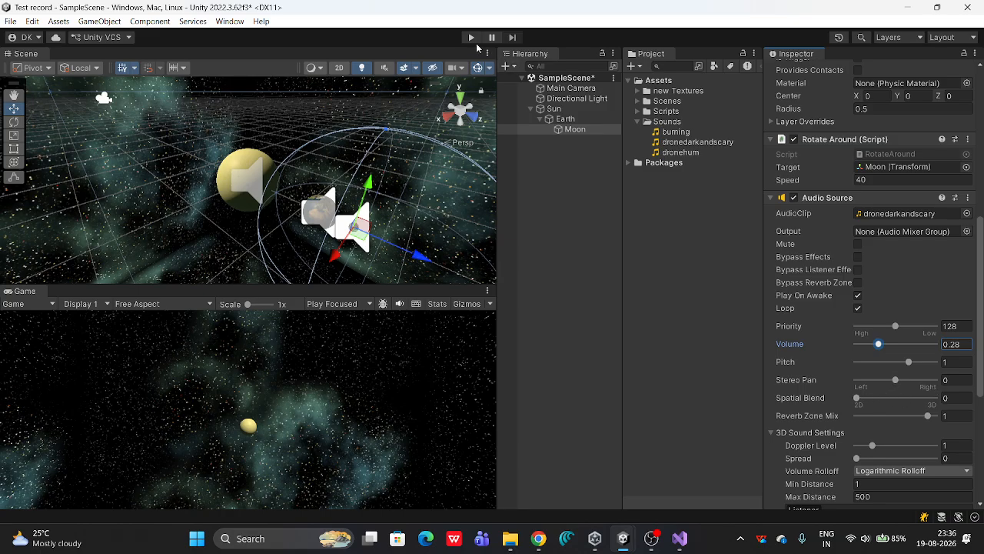
left_click(471, 38)
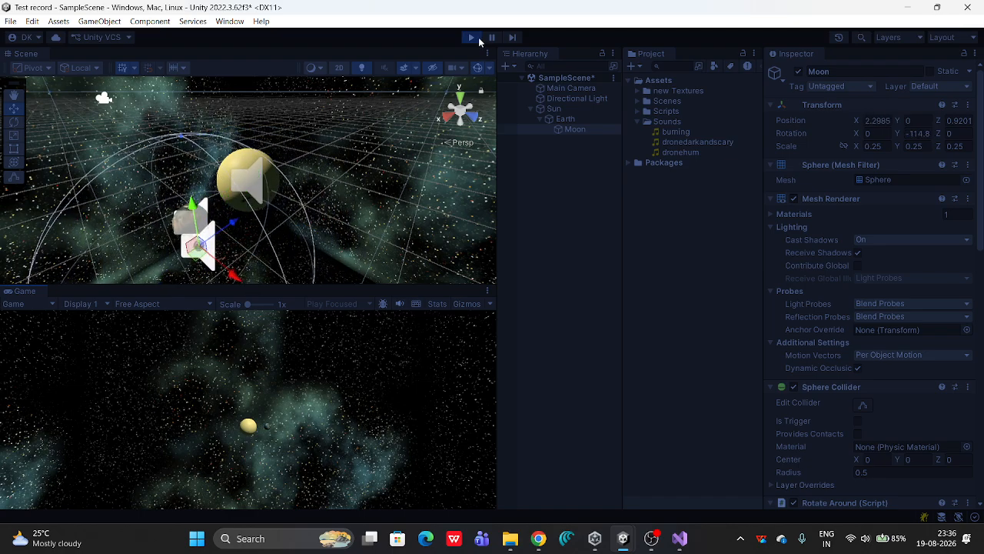
left_click(478, 37)
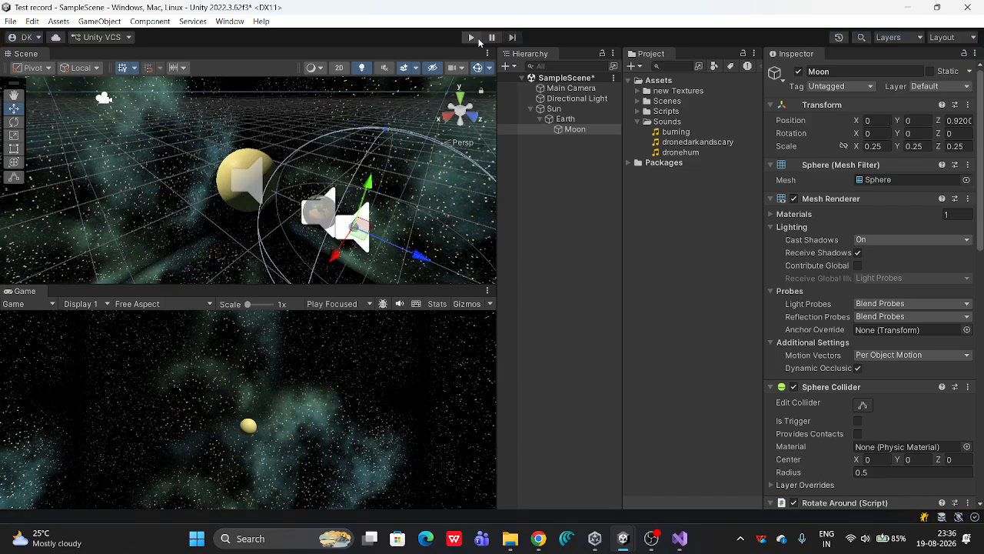